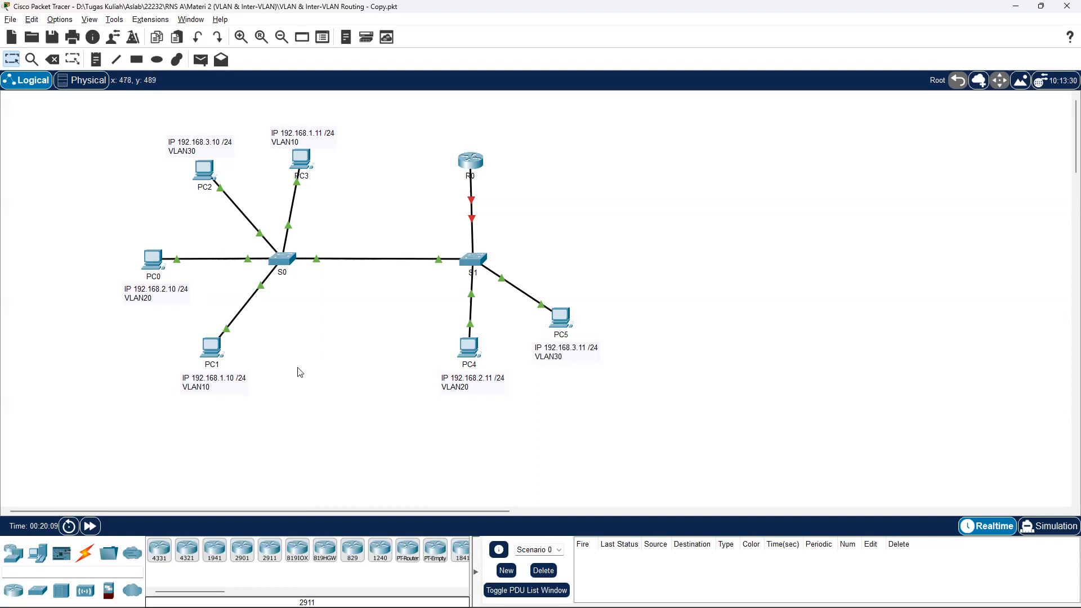
Configure PC1 with static IPv4 address 192.168.1.10, subnet mask 255.255.255.0 and default gateway 192.168.1.1.
left_click(212, 350)
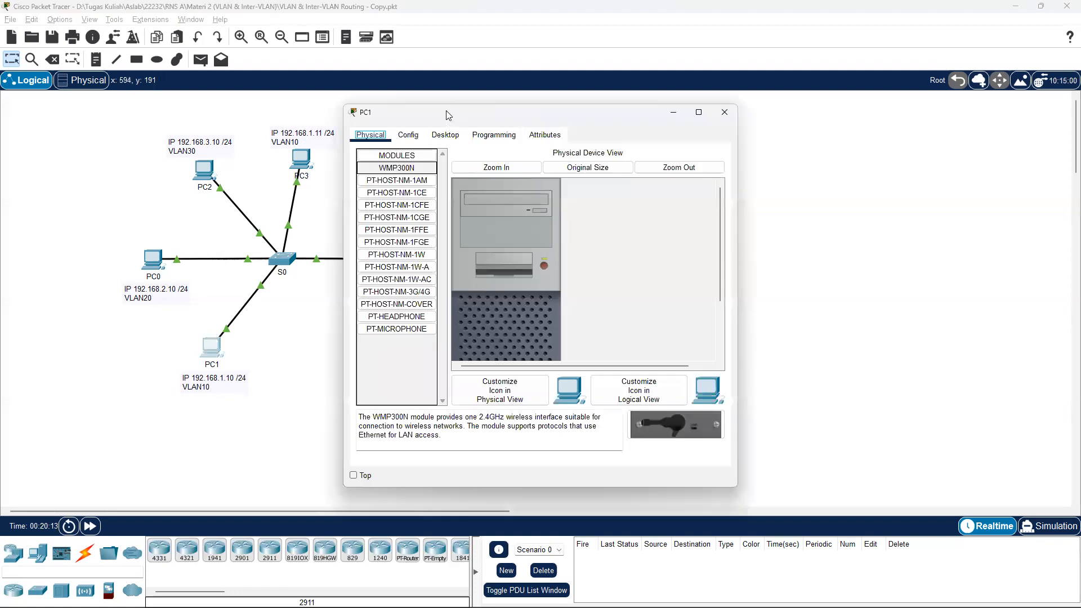
left_click_drag(445, 110, 667, 64)
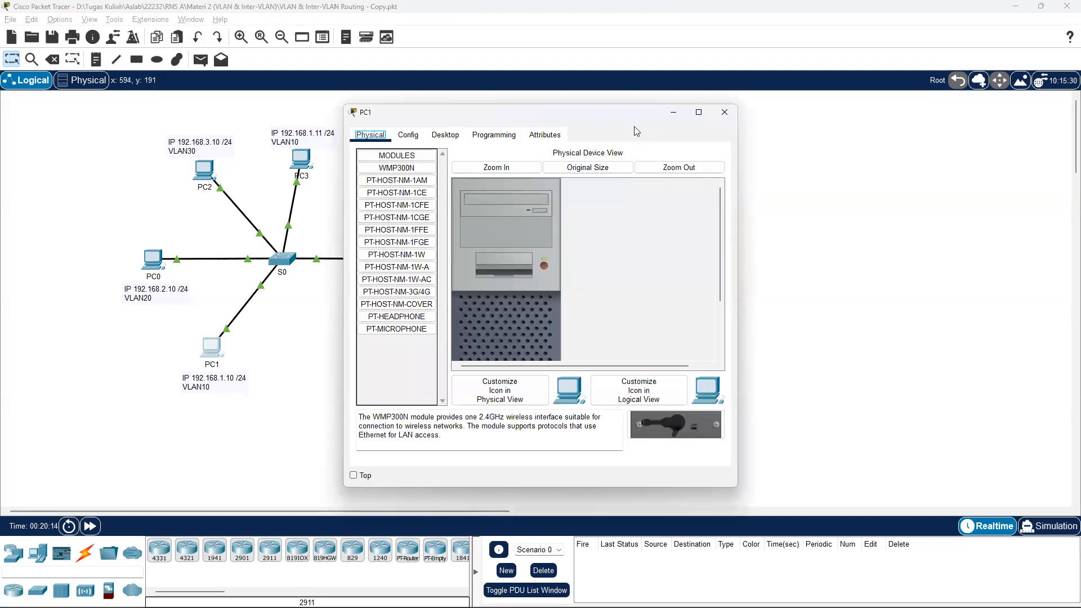
left_click(669, 87)
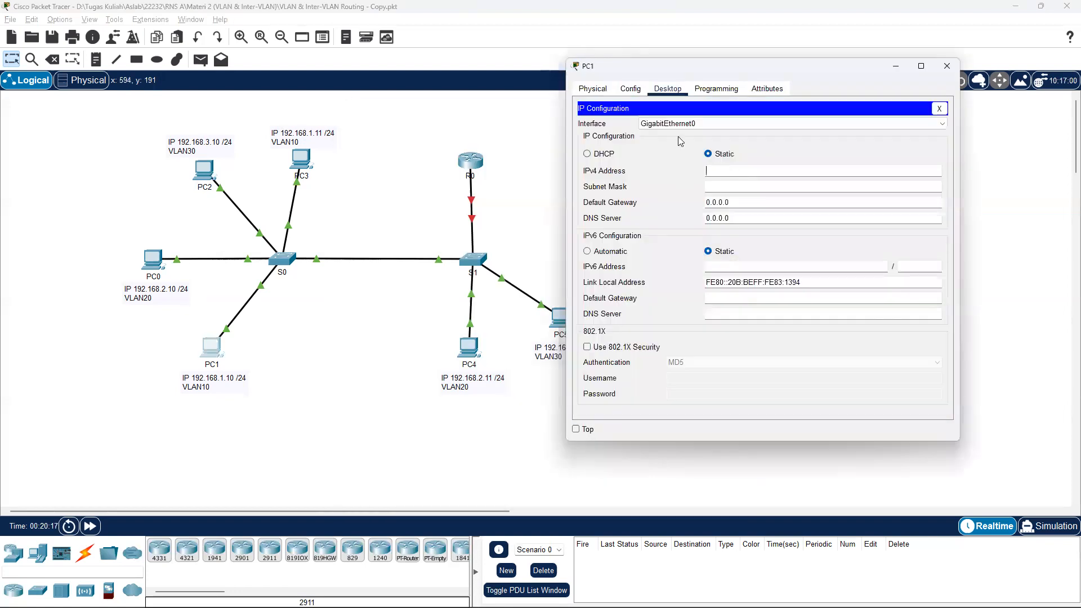
type("192.168.1.10")
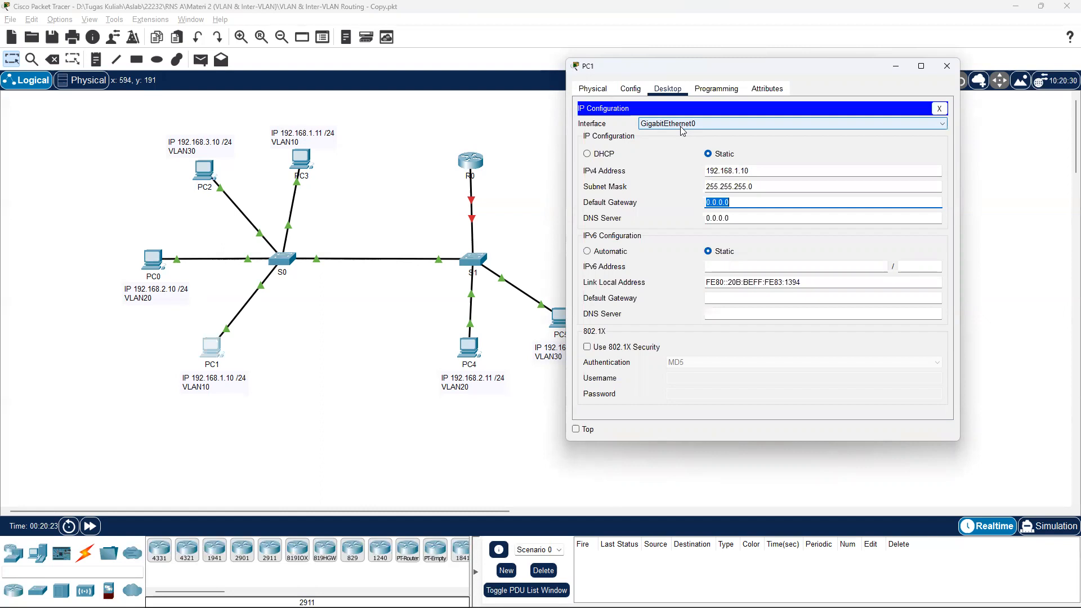
type("192.168.1.1")
left_click(947, 76)
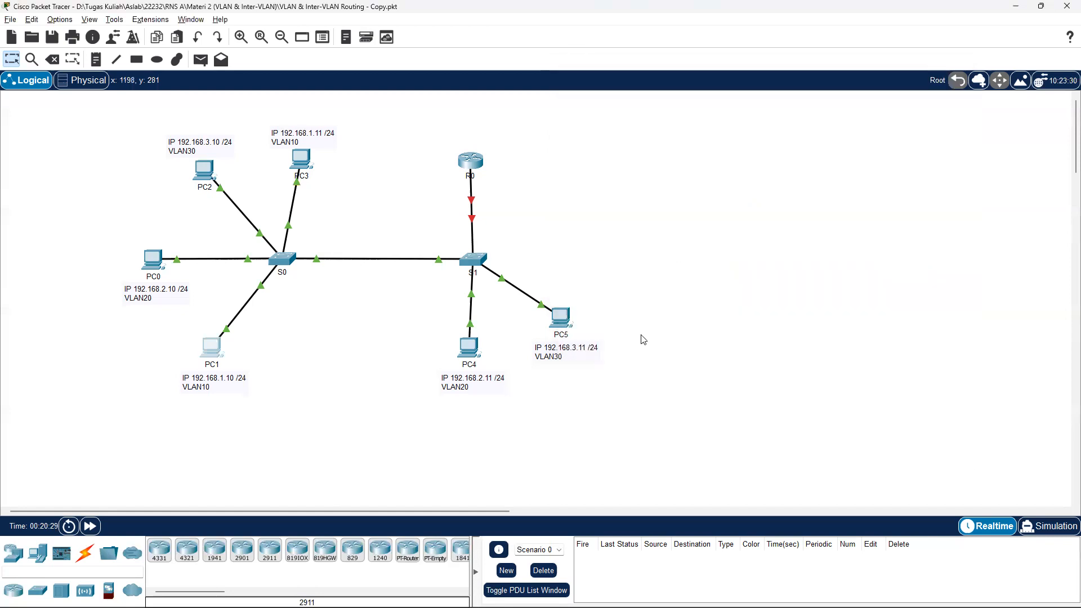
Configure PC3 with static IPv4 address 192.168.1.11, subnet mask 255.255.255.0 and default gateway 192.168.1.1.
left_click(295, 164)
left_click(450, 137)
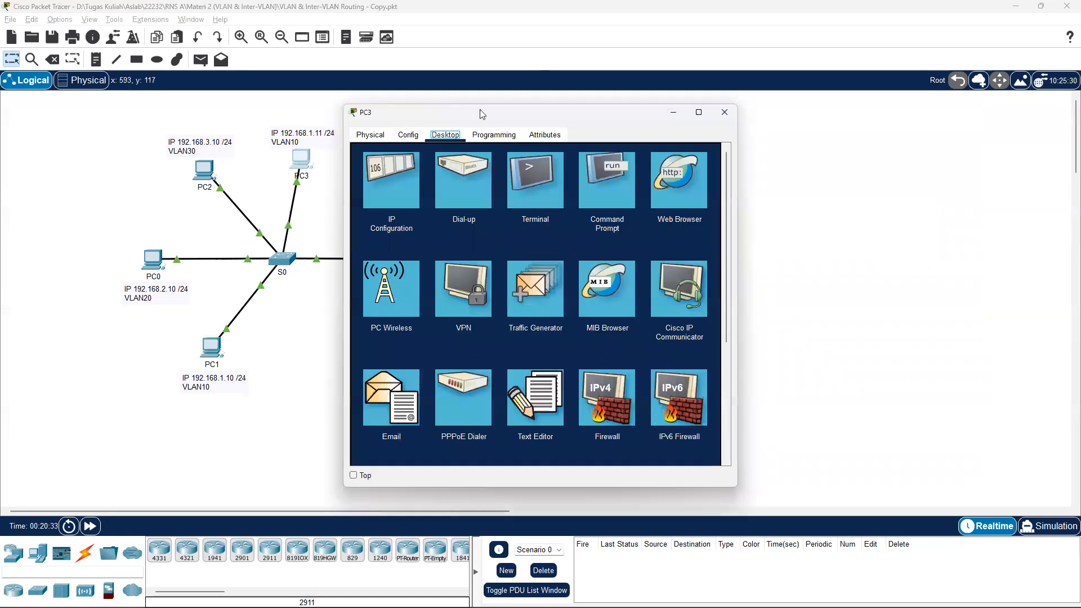
left_click_drag(482, 110, 792, 84)
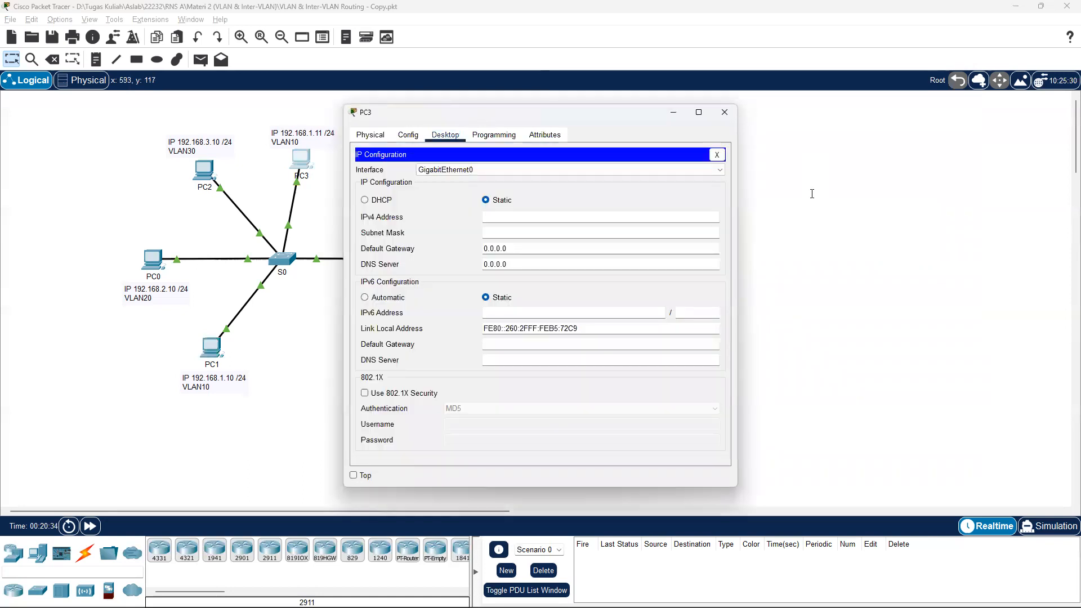
type("192.1")
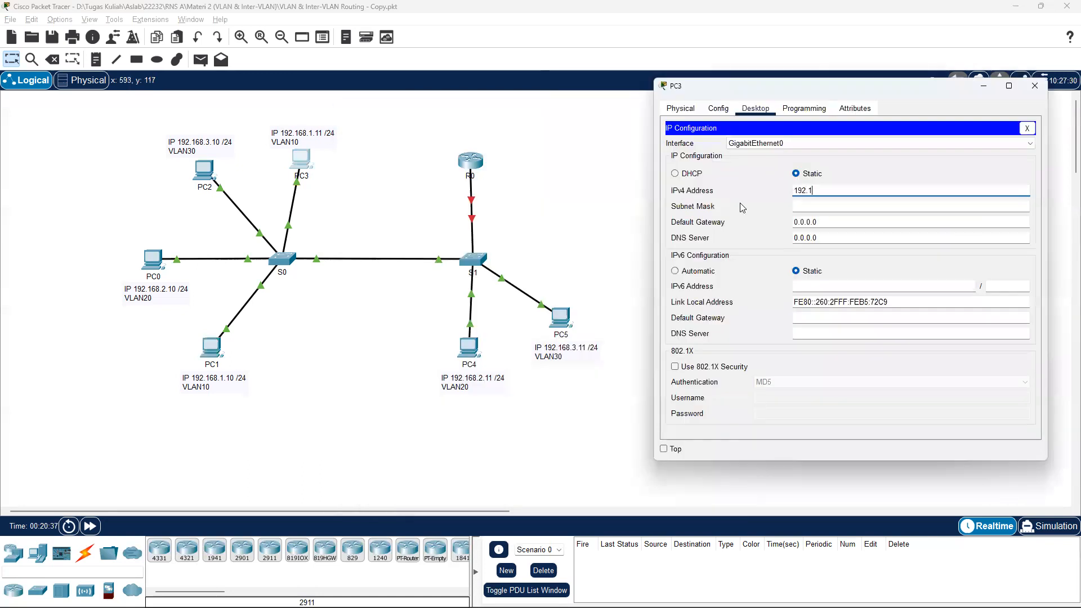
type("68.1.11")
key("Tab")
key("Tab")
type("192.168.1.1")
left_click(1034, 89)
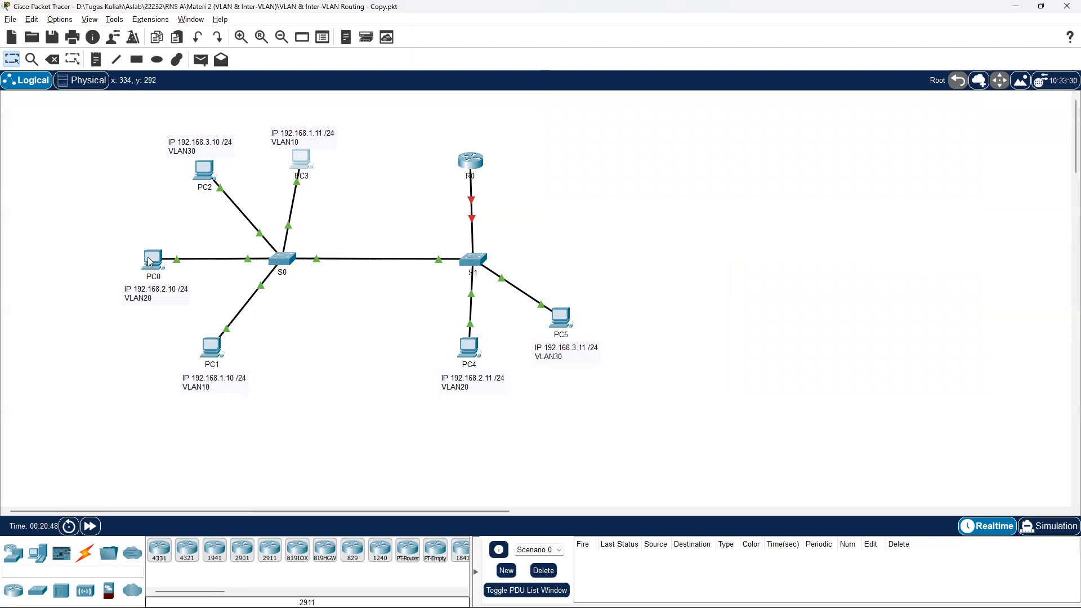
Configure PC0 with static IPv4 address 192.168.2.10, subnet mask 255.255.255.0 and default gateway 192.168.2.1.
left_click(150, 262)
left_click(448, 139)
left_click(543, 209)
left_click(544, 216)
type("192.168.2.10")
key("Tab")
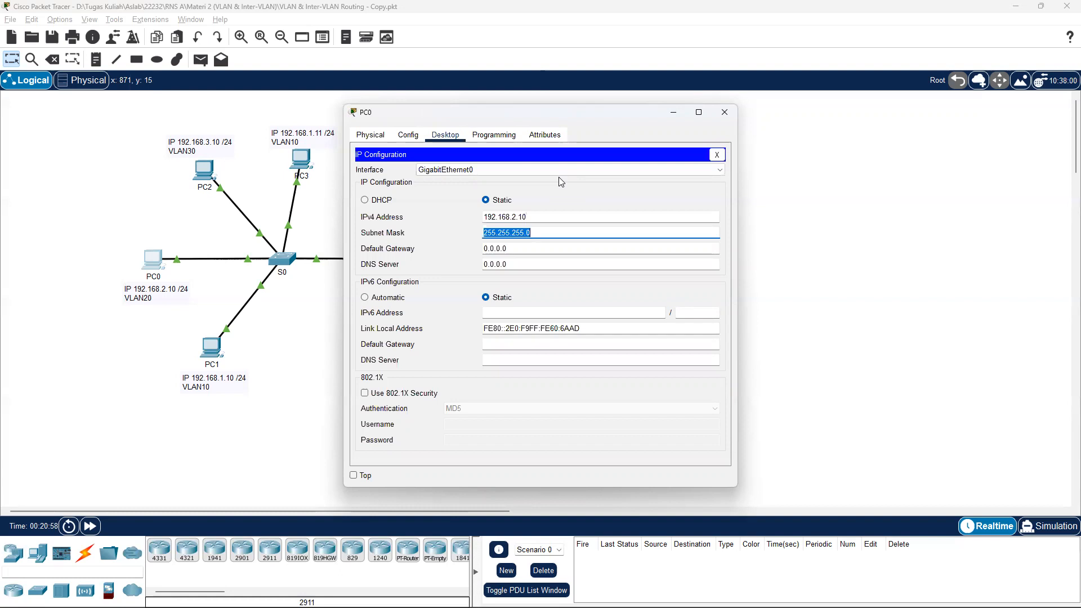
key("Tab")
type("192.168.2.1")
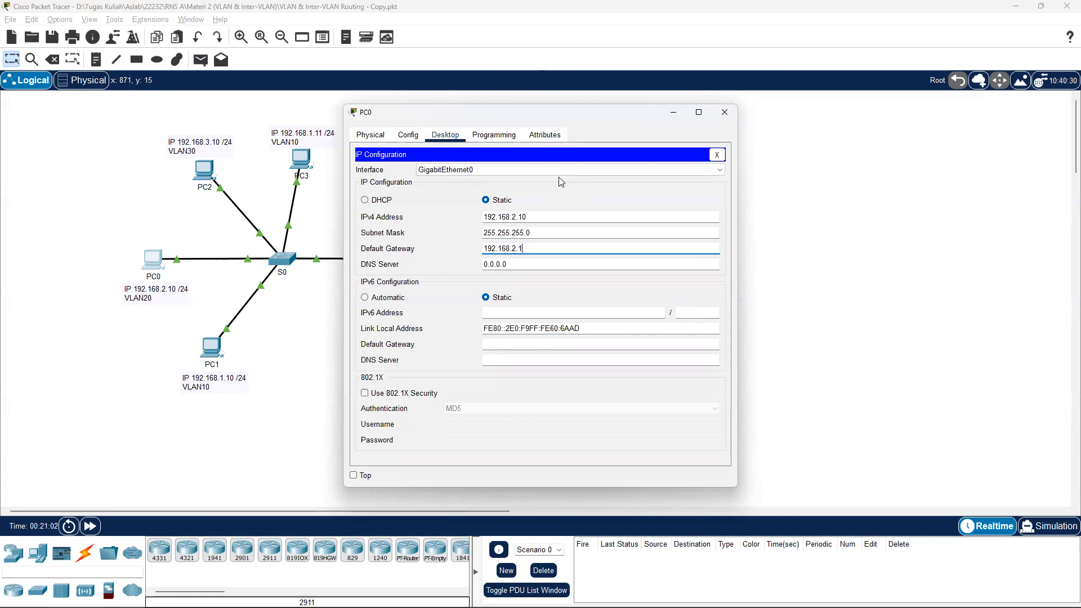
left_click(725, 113)
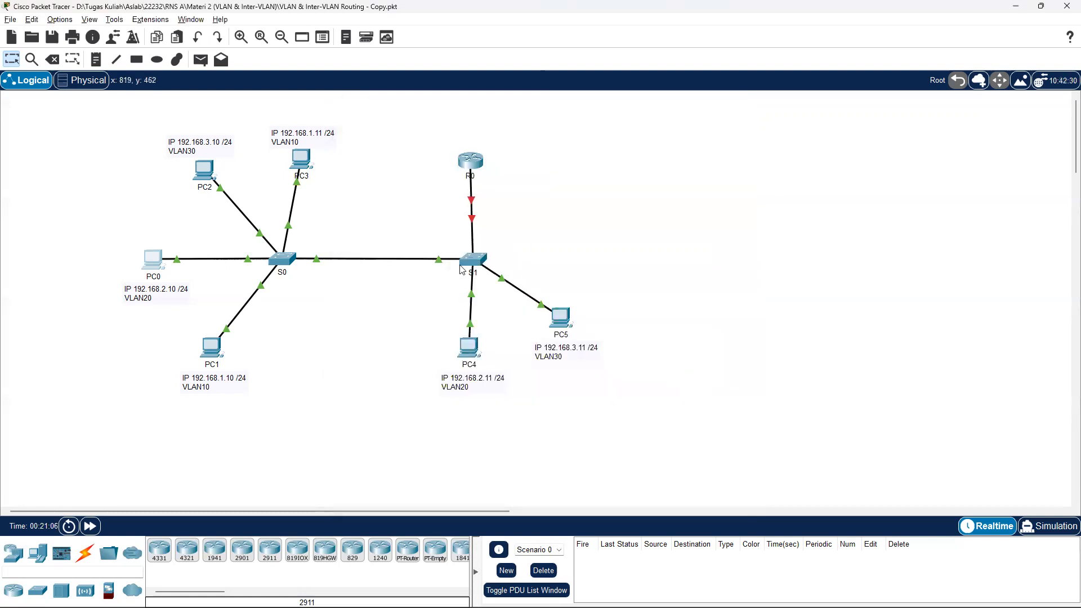
Configure PC4 with static IPv4 address 192.168.2.11, subnet mask 255.255.255.0 and default gateway 192.168.2.1.
left_click(468, 348)
left_click(438, 137)
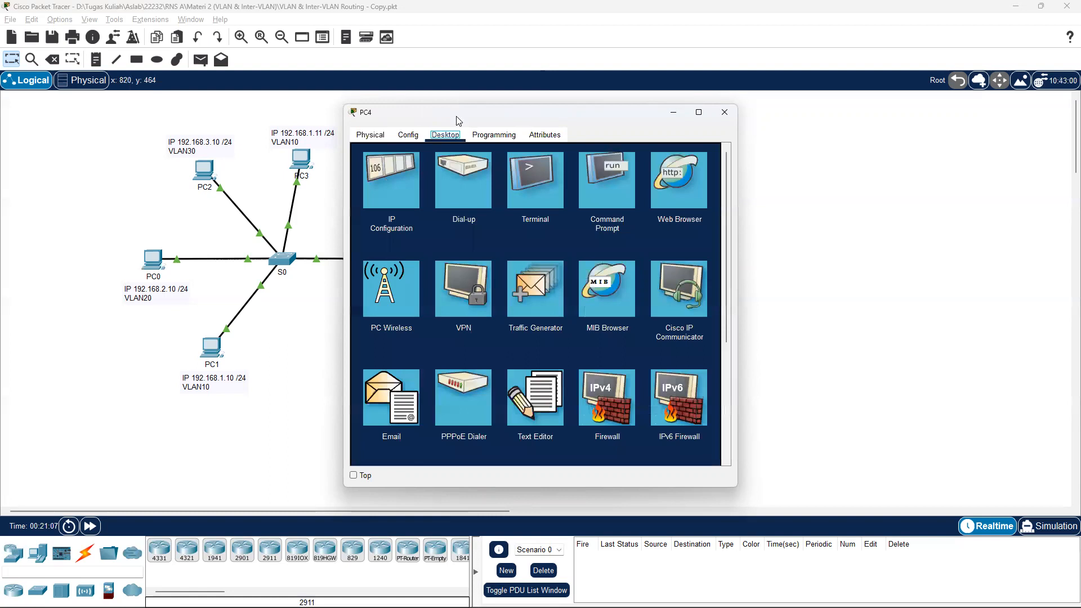
left_click(392, 186)
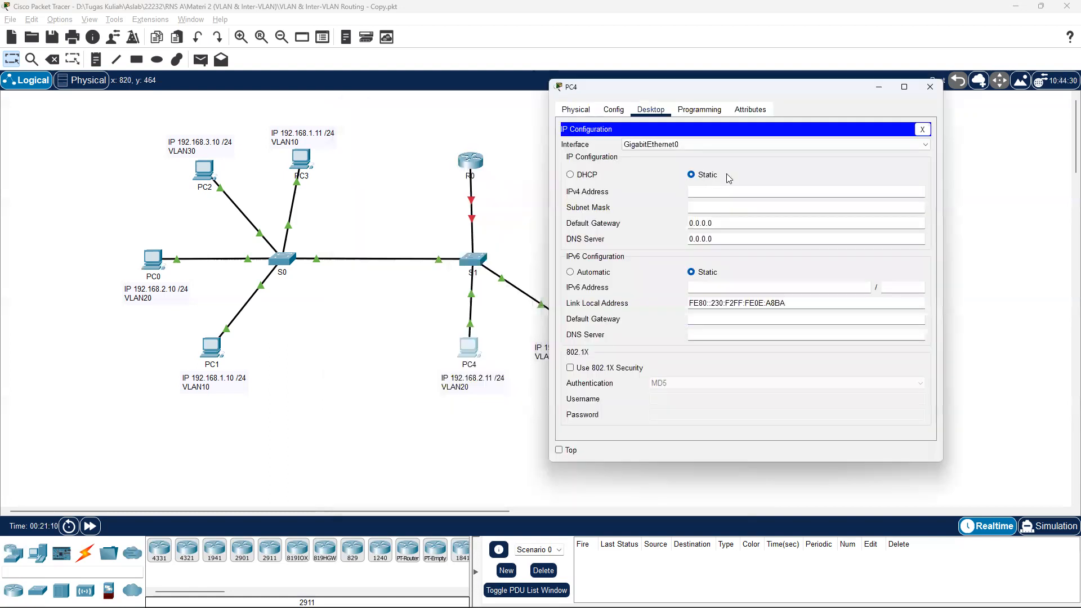
type("192.168.2.11")
key("Tab")
key("Tab")
type("192.168.2.1")
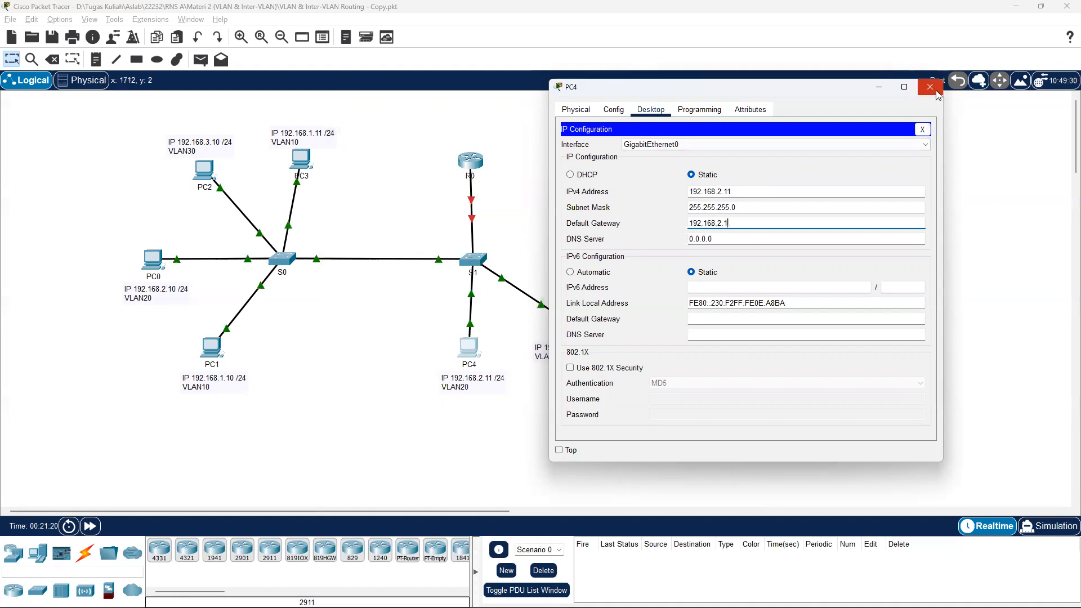
left_click(937, 92)
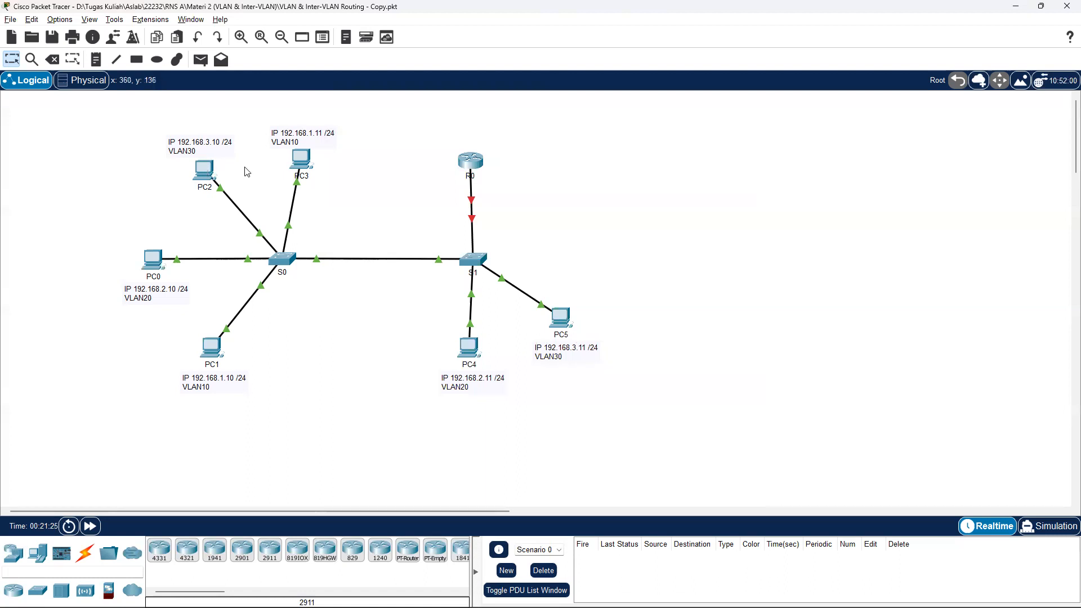
Configure PC2 with static IPv4 address 192.168.3.10, subnet mask 255.255.255.0 and default gateway 192.168.3.1.
left_click(204, 168)
left_click(445, 135)
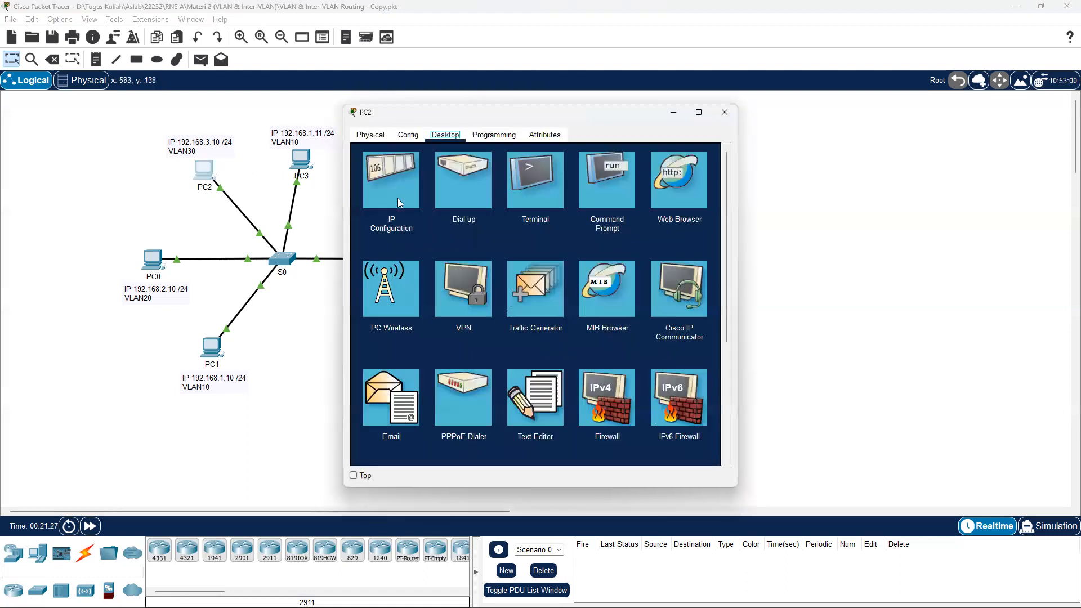
left_click(449, 214)
type("192.1")
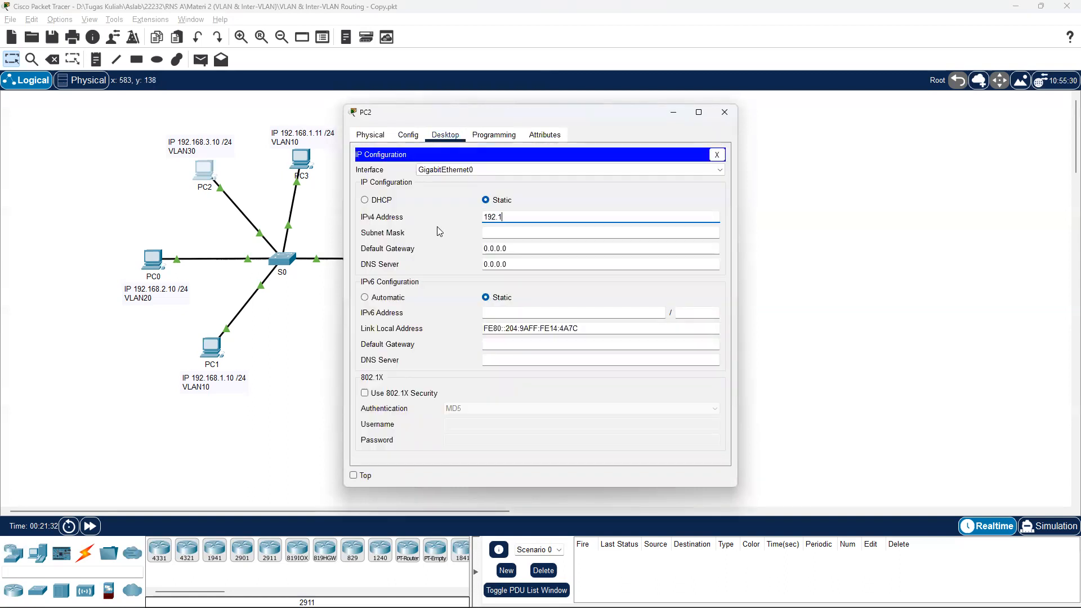
type("68.3.10")
key("Tab")
key("Tab")
type("192.168.3.1")
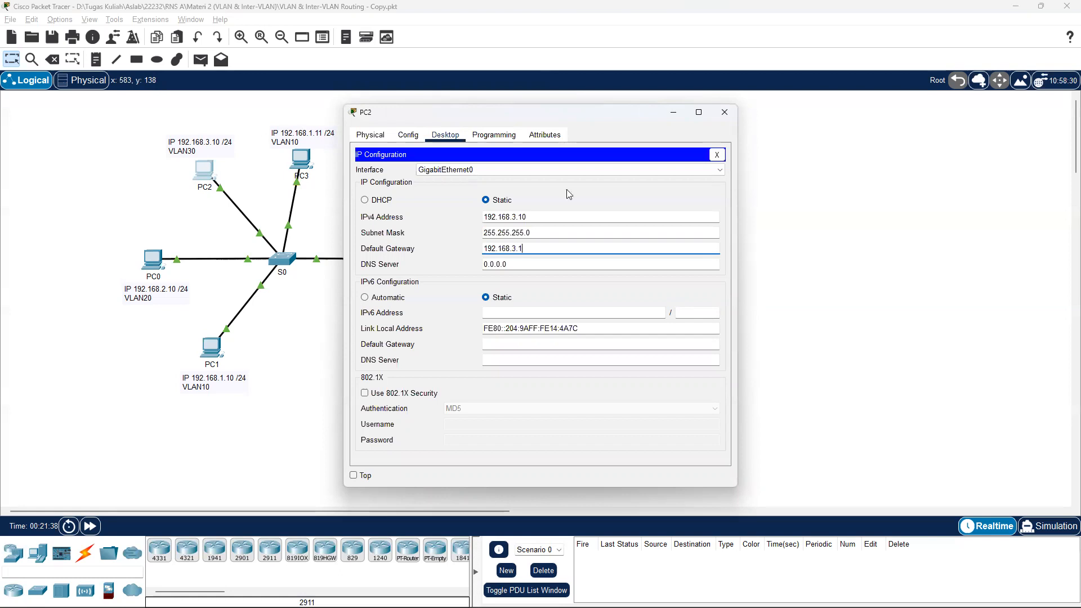
left_click(725, 114)
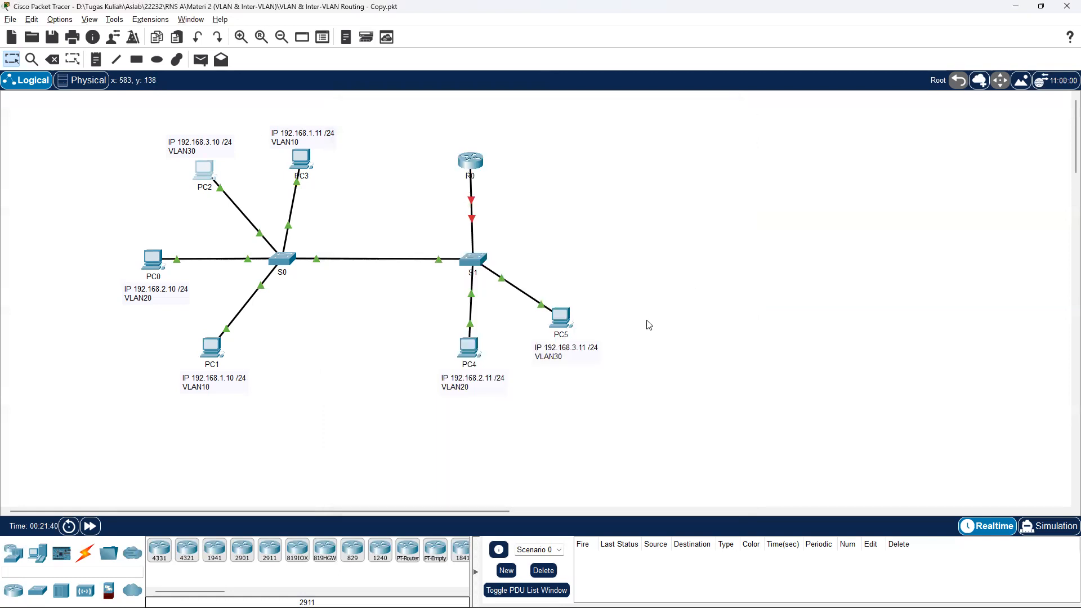
Configure PC5 with static IPv4 address 192.168.3.11, subnet mask 255.255.255.0 and default gateway 192.168.3.1.
left_click(561, 322)
left_click(445, 136)
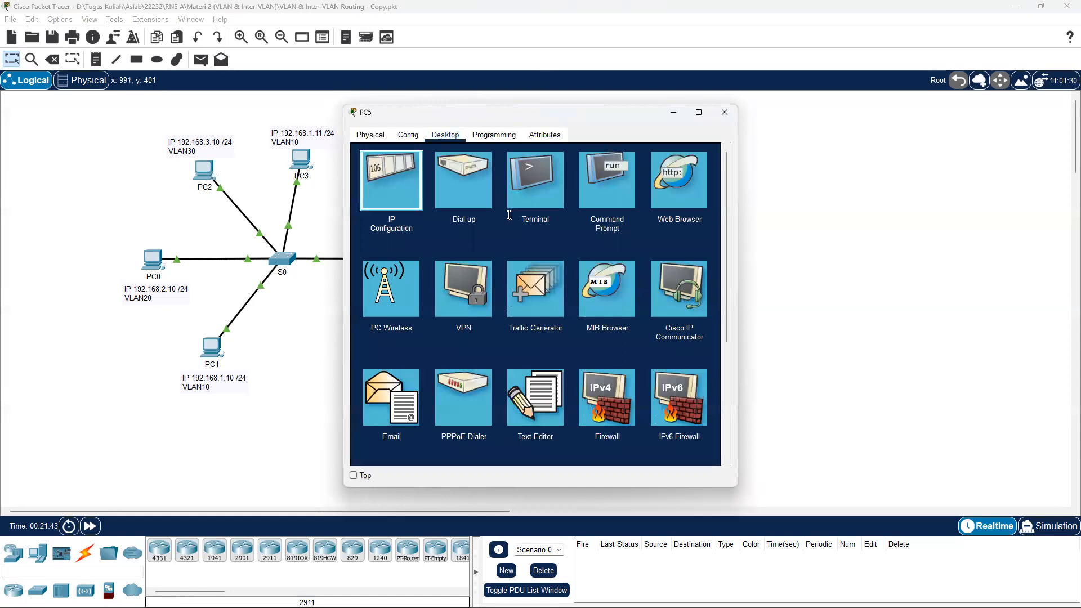
left_click(391, 180)
left_click(509, 215)
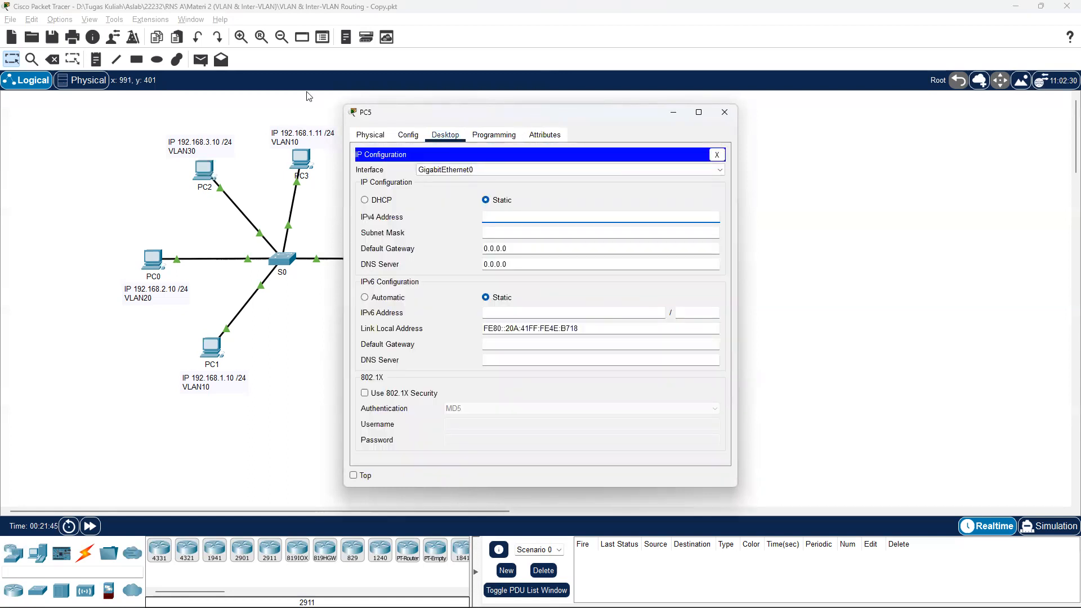
type("192.168.3.1")
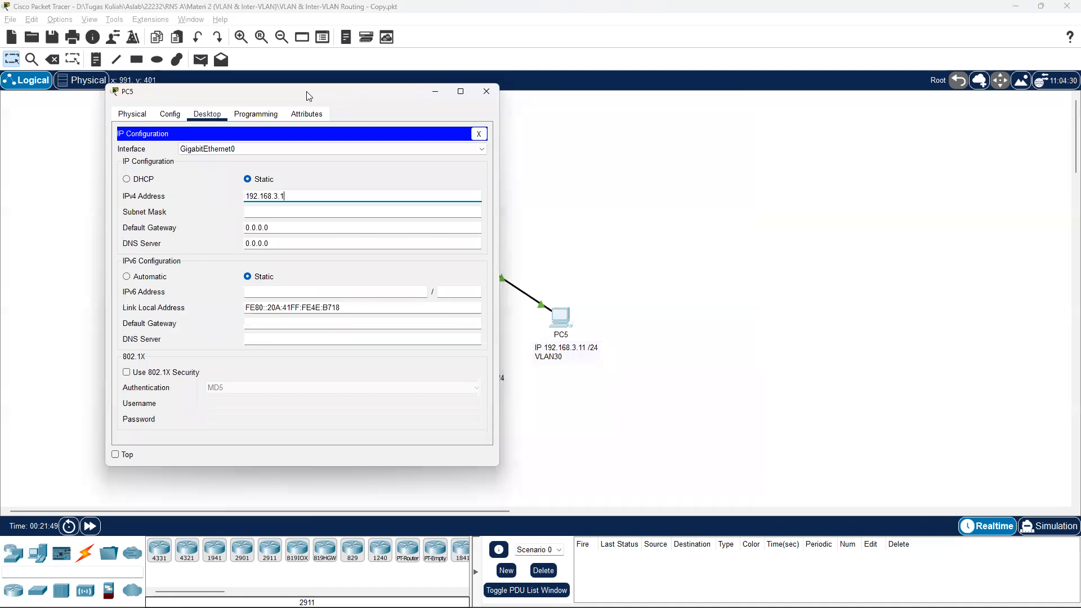
type("1")
key("Tab")
key("Tab")
type("192.168.3.")
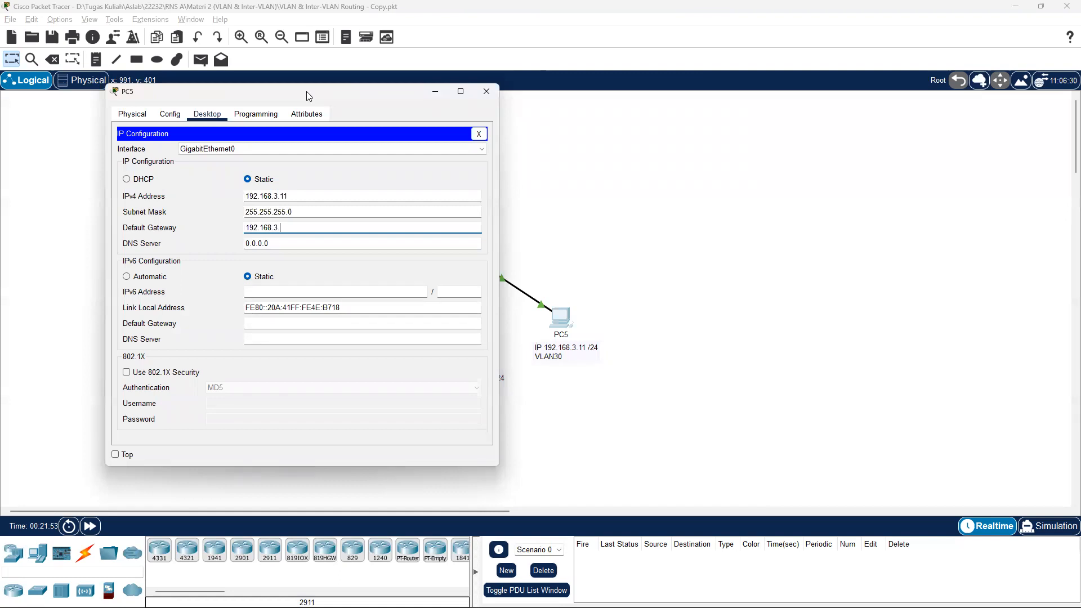
type("1")
left_click(486, 92)
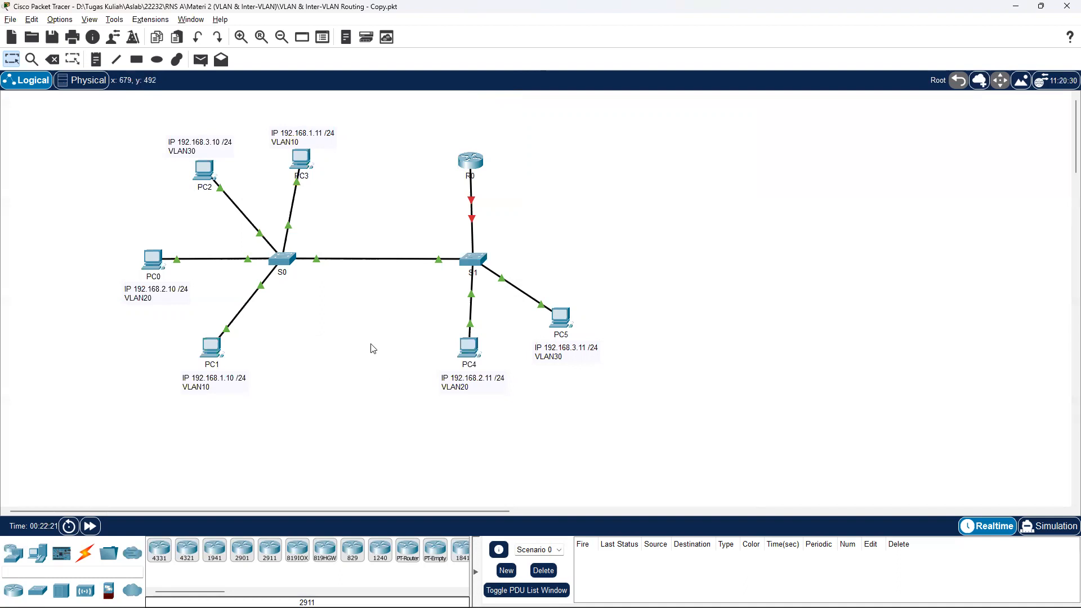
Open the command line of switch S0 and enter global configuration mode with enable and conf t.
left_click(291, 267)
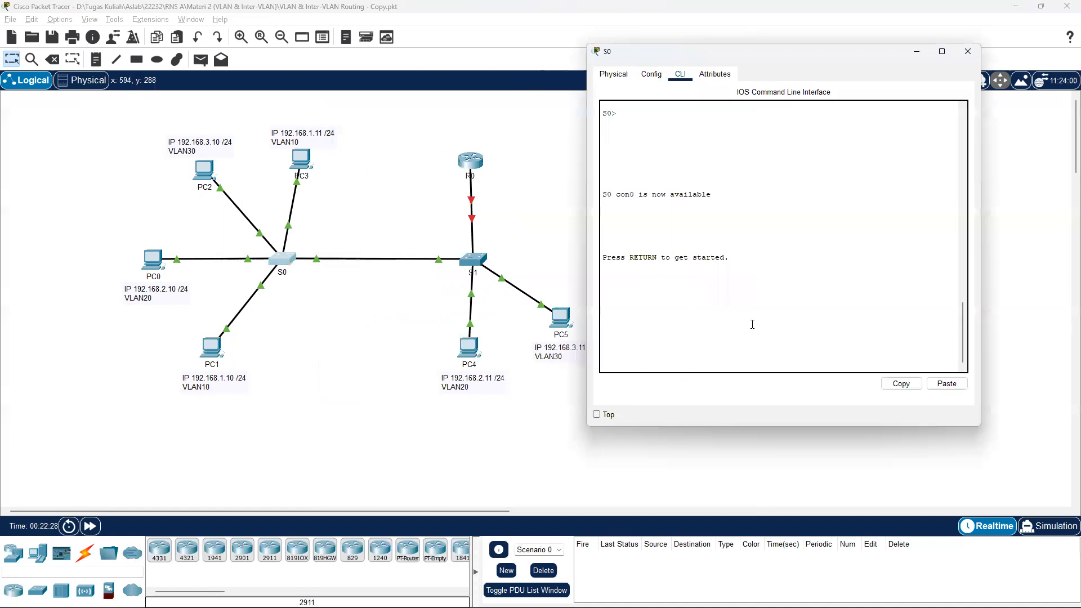
key("Return")
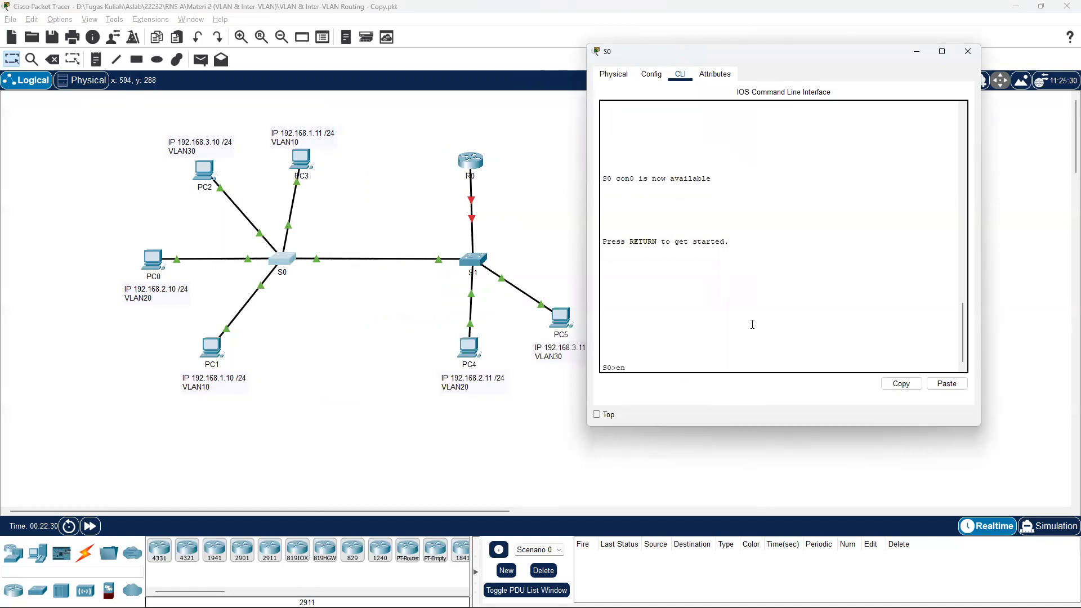
type("enable")
key("Return")
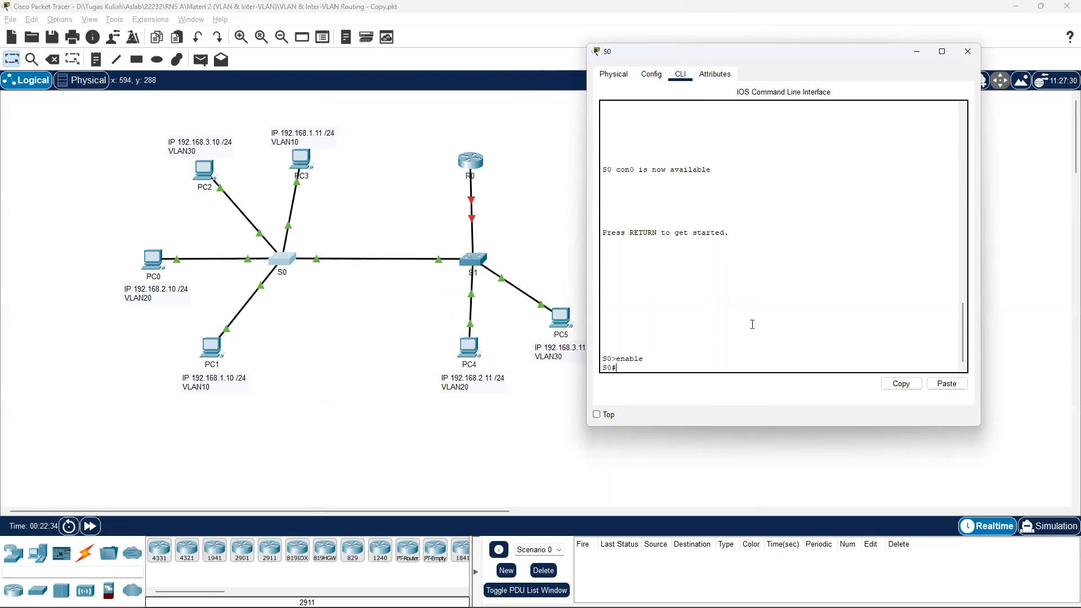
type("conf t")
key("Return")
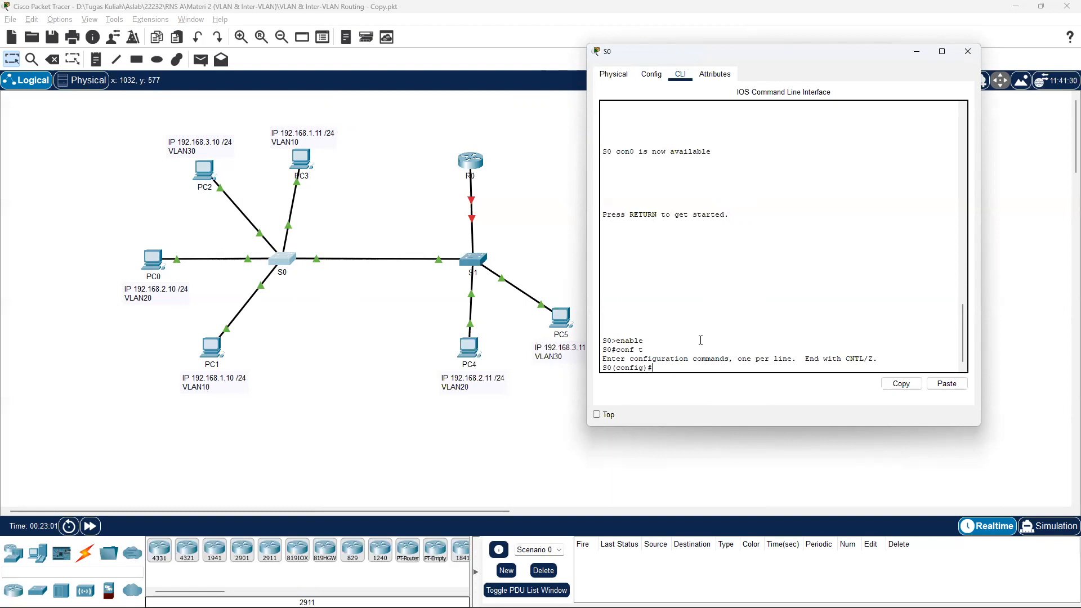
Create VLAN 10 on switch S0 and name it VLAN10.
type("vlan")
type("10")
key("Return")
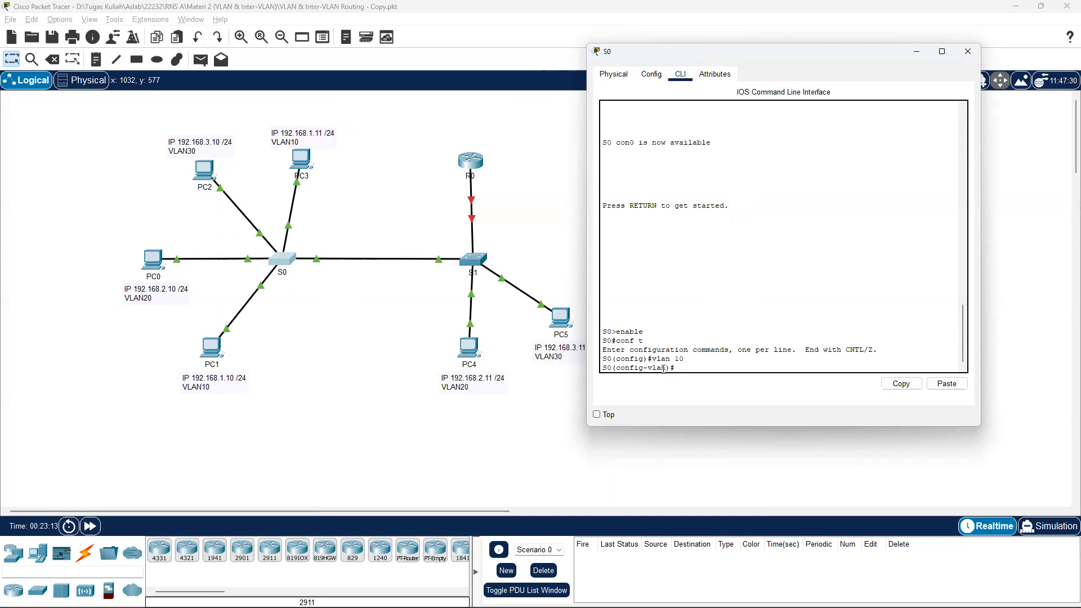
left_click_drag(666, 370, 645, 370)
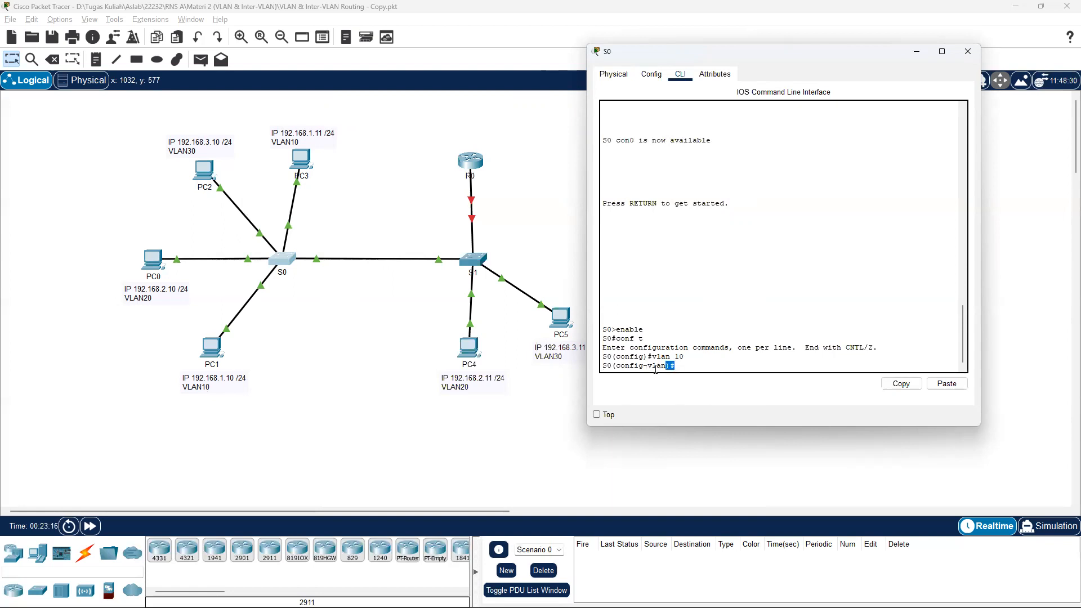
left_click(681, 366)
type("name")
key("Caps_Lock")
type("V")
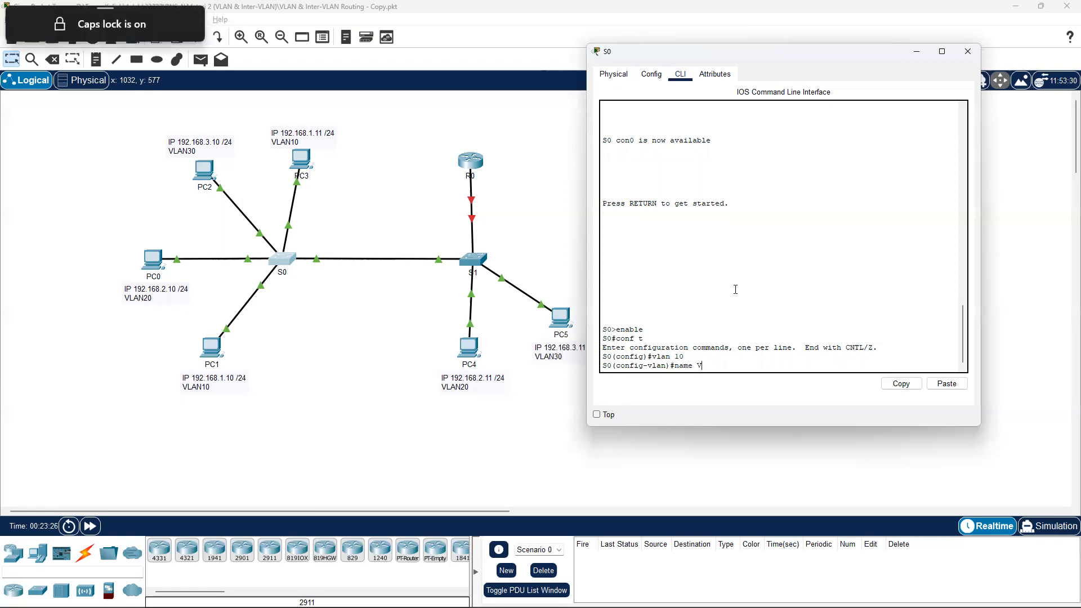
type("LAN")
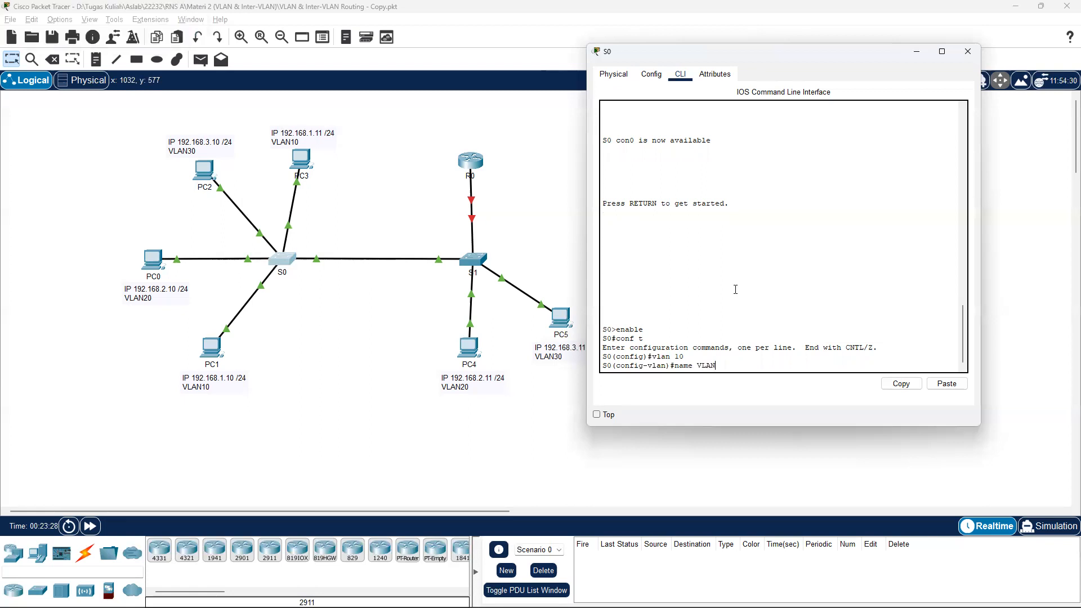
type("10")
key("Caps_Lock")
key("Return")
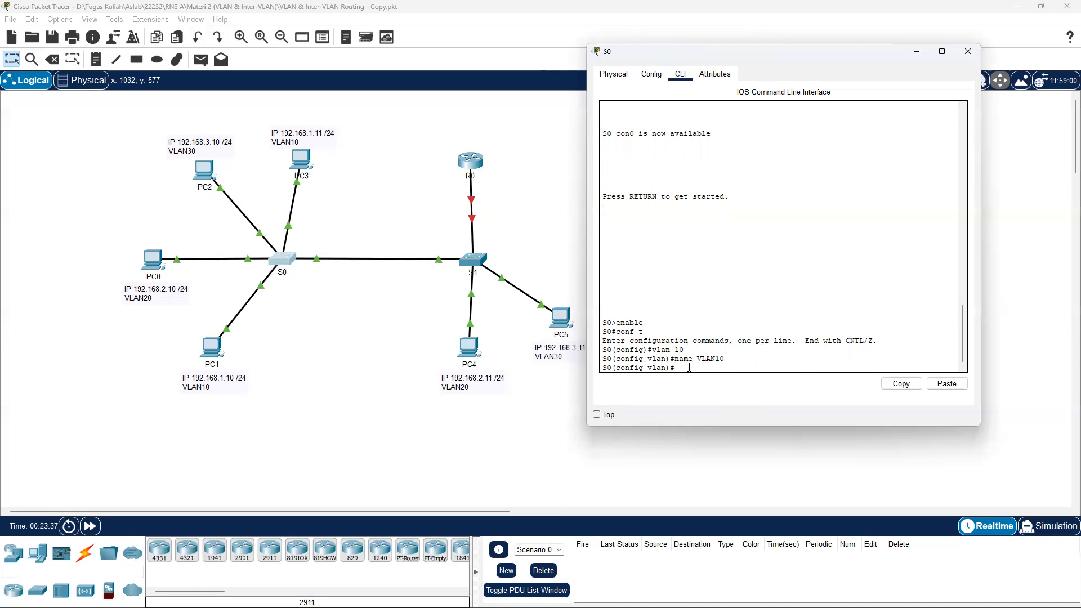
Create VLAN 20 on switch S0 and name it VLAN20.
type("vlan 20")
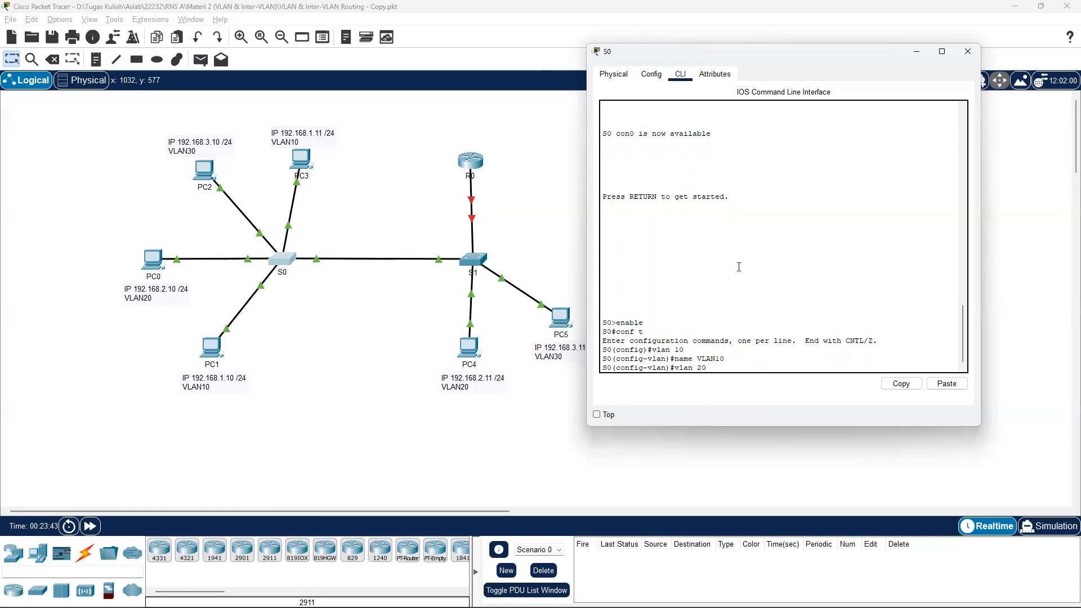
key("Return")
type("name ")
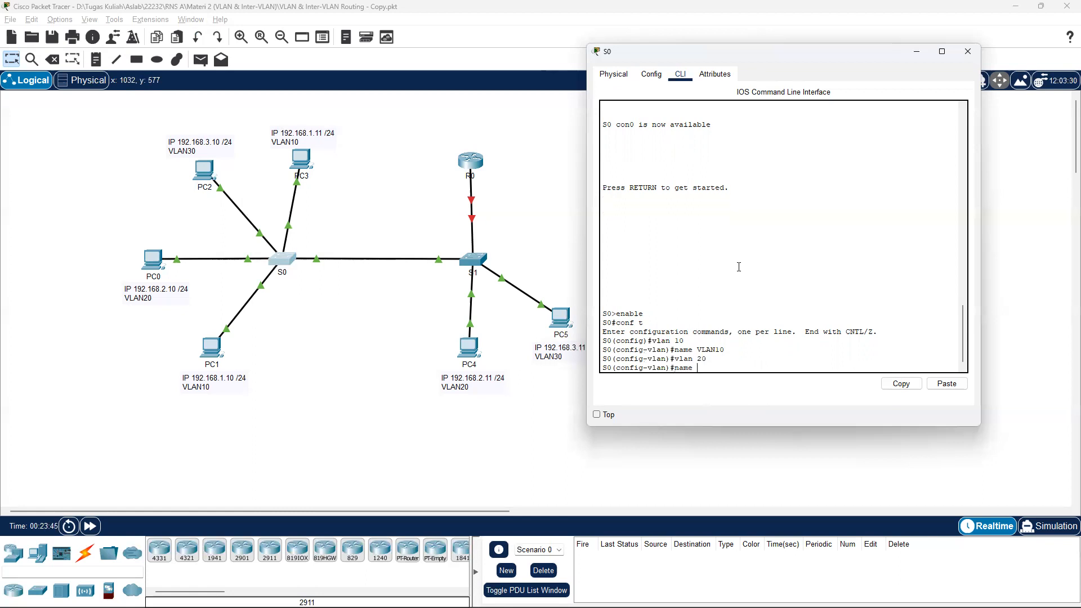
type("VLAN20")
key("Return")
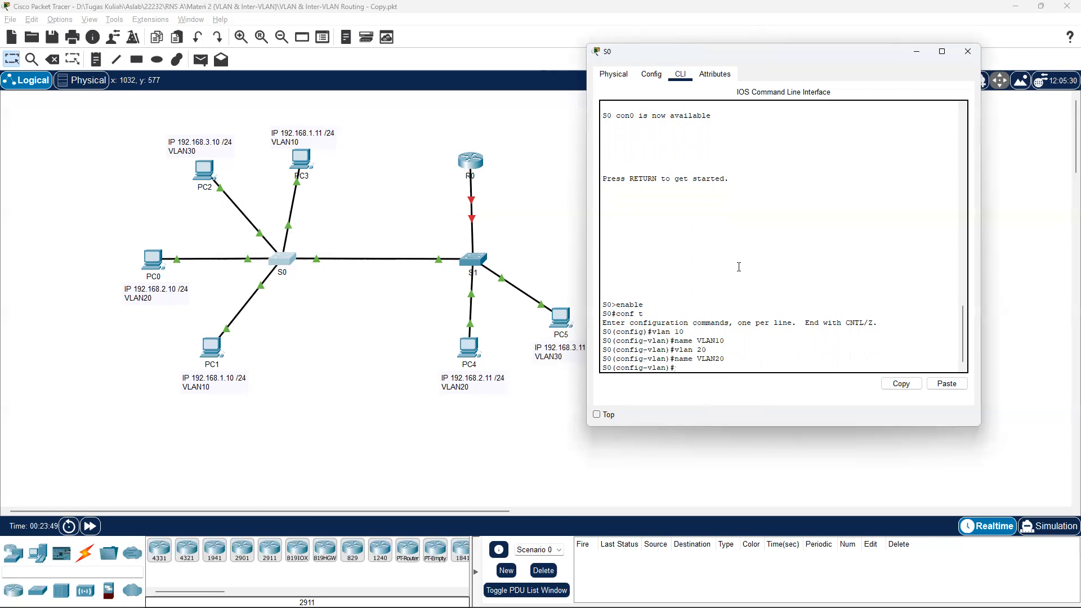
Create VLAN 30 on switch S0, name it VLAN30, and return to global configuration mode.
type("vlan 30")
key("Return")
type("name VLAN30")
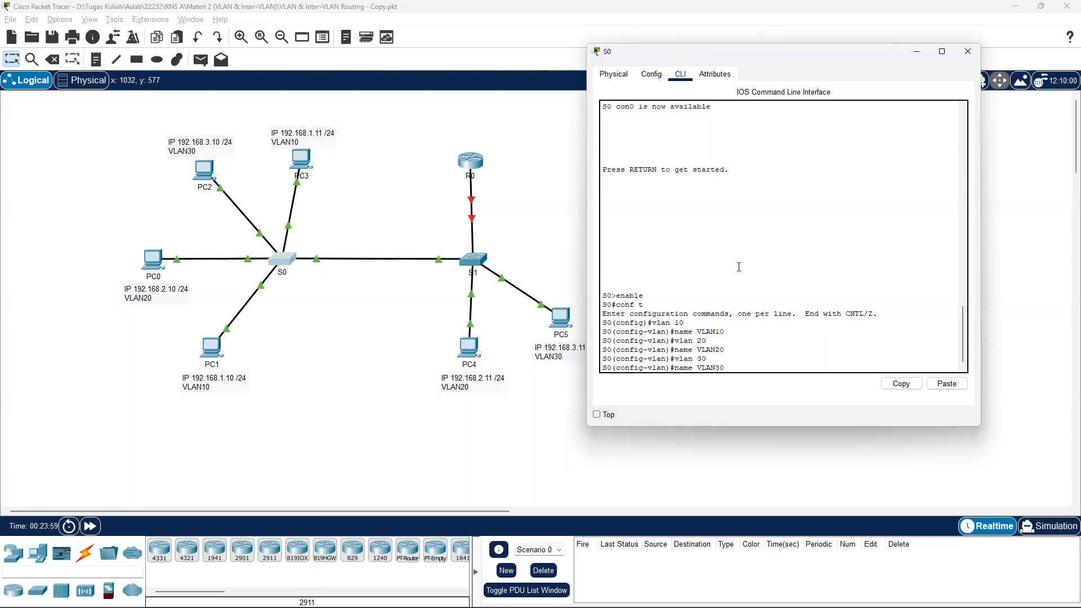
key("Return")
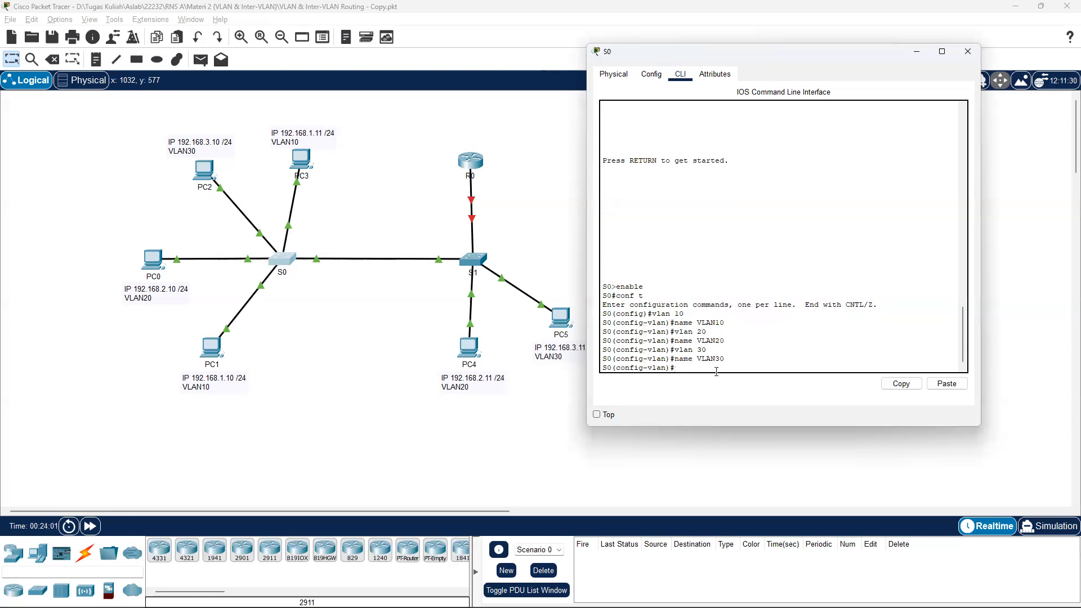
type("exit")
key("Return")
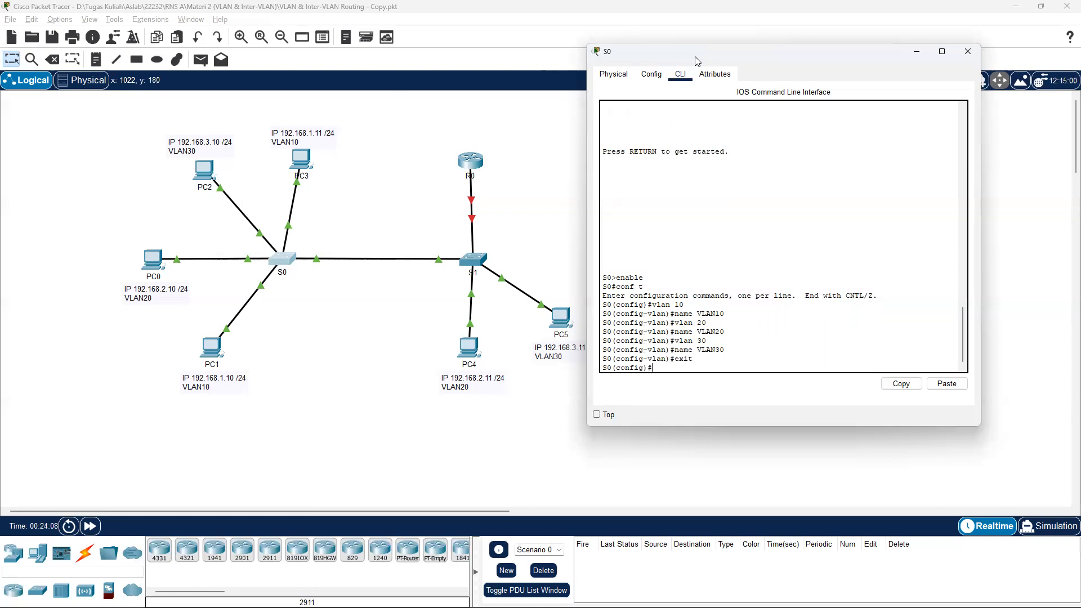
Open the command line of switch S1 and enter global configuration mode with enable and conf t.
left_click_drag(631, 62, 696, 57)
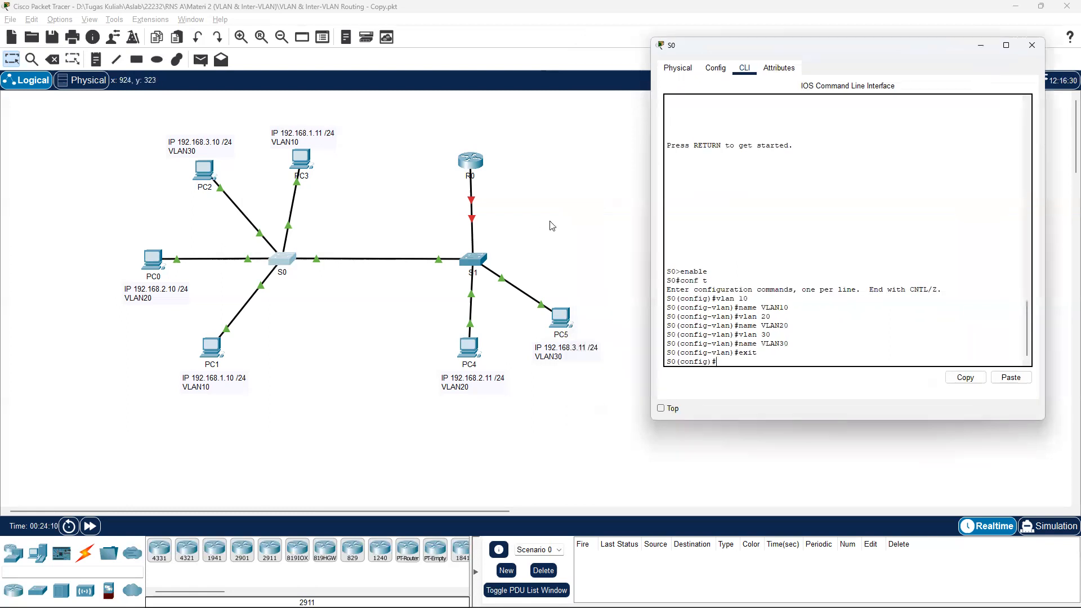
left_click(549, 221)
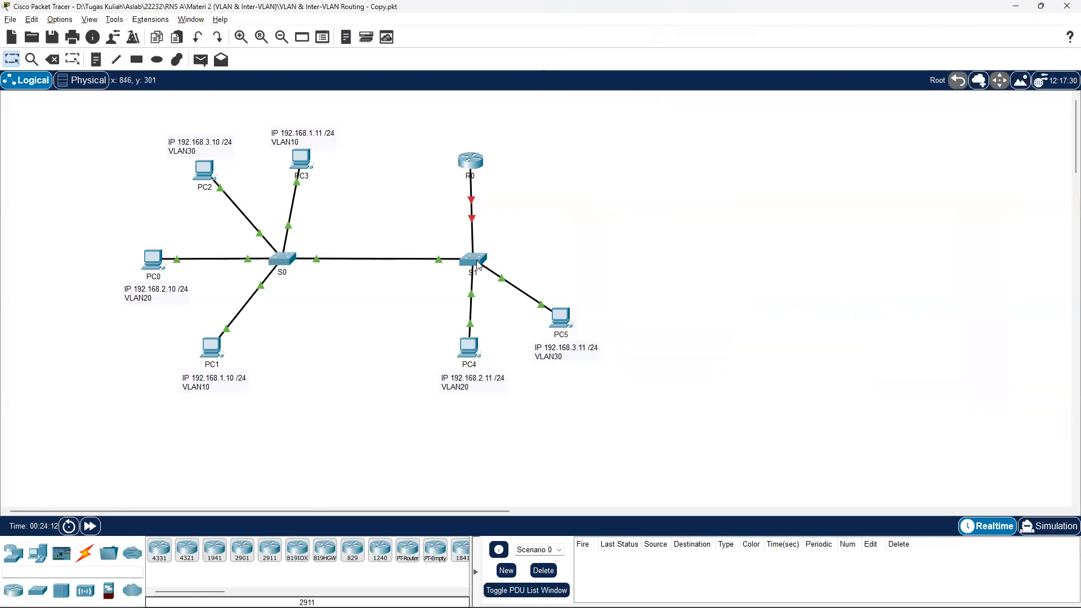
left_click(477, 263)
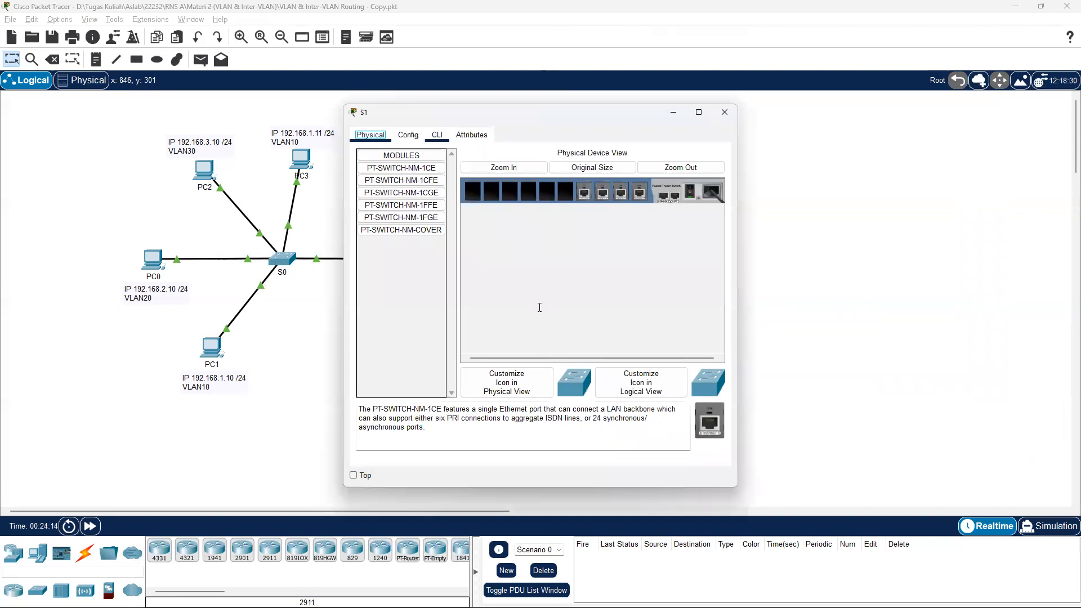
key("Return")
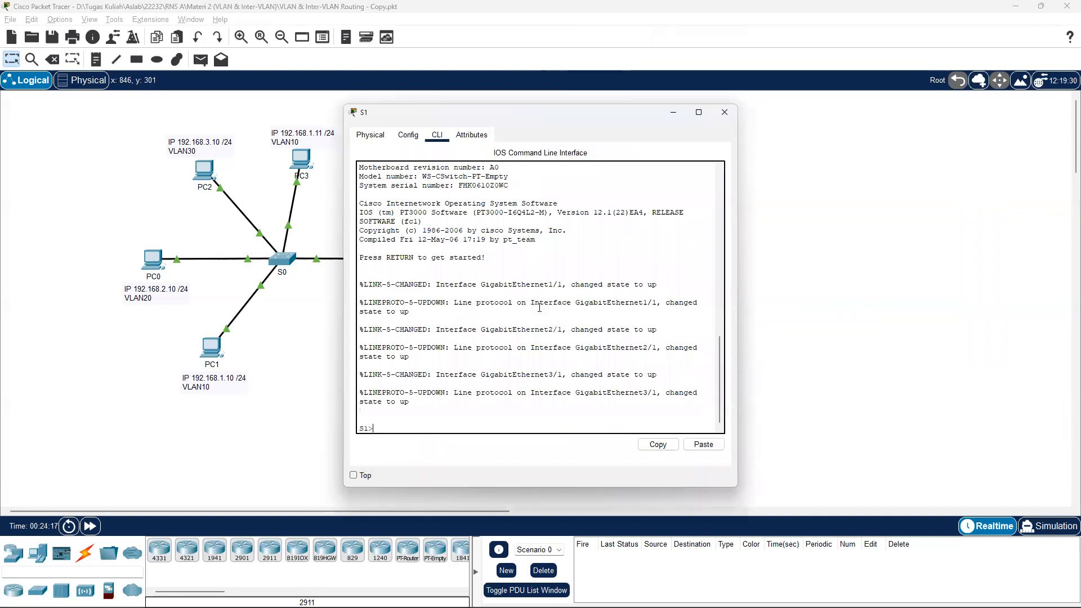
type("enable")
key("Return")
type("conf t")
key("Return")
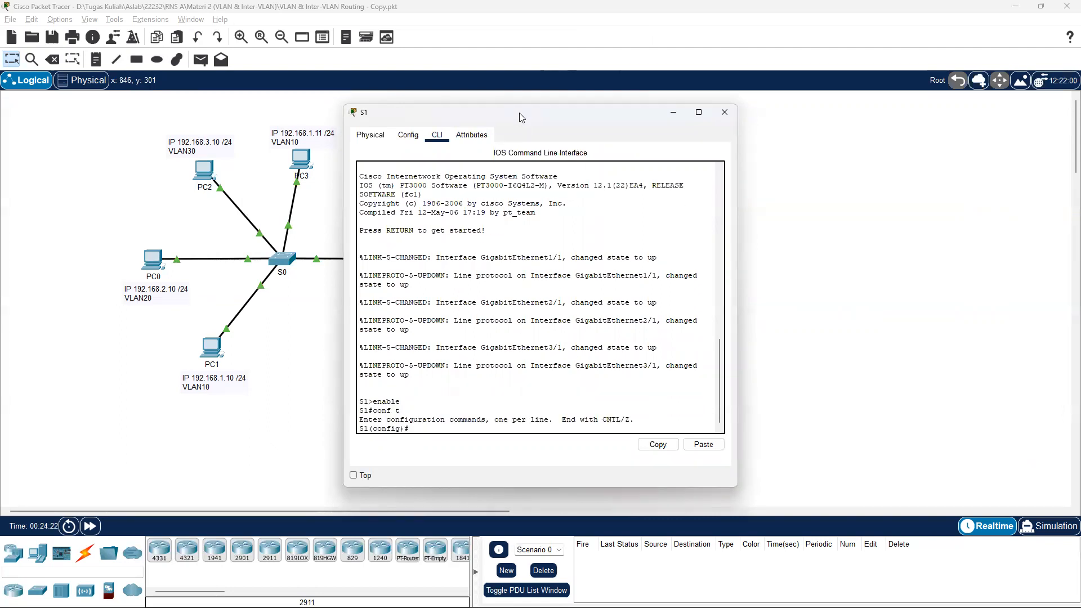
left_click_drag(519, 112, 776, 88)
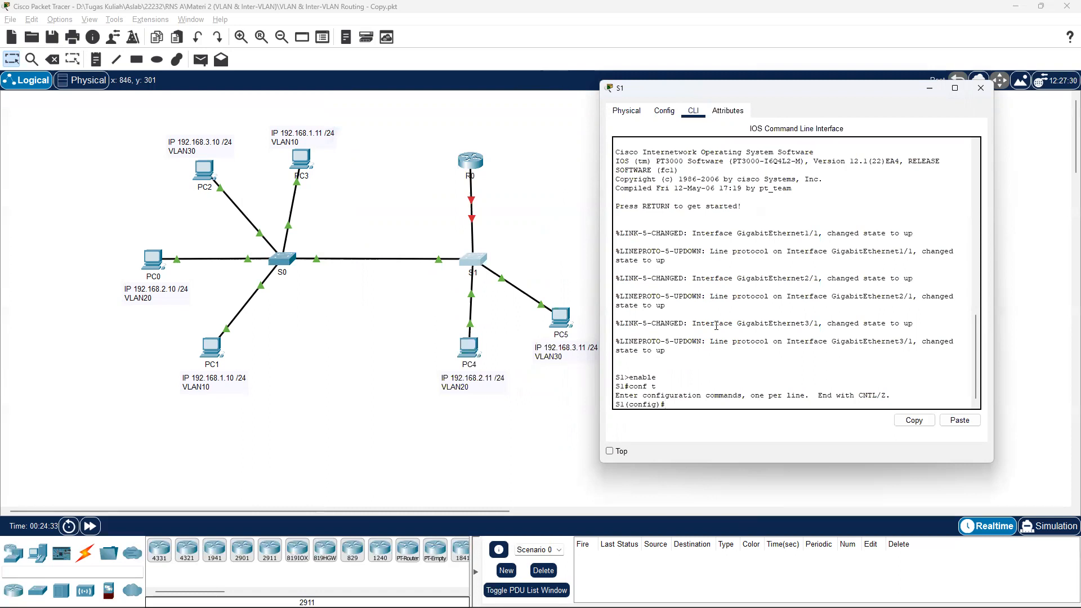
Create VLAN 10 on switch S1 and name it VLAN10.
type("vlan 10")
key("Return")
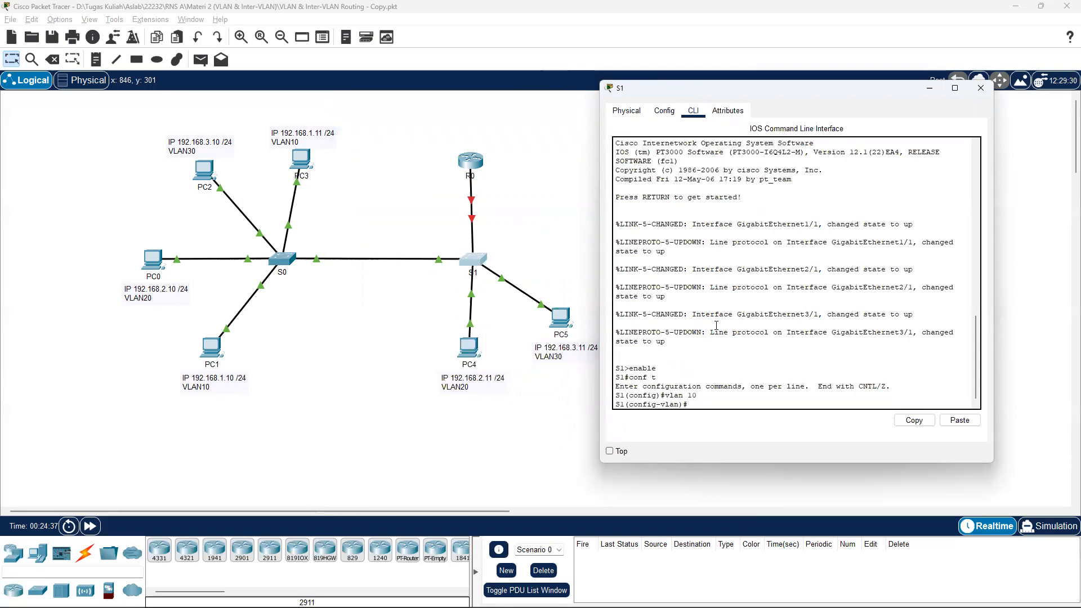
type("name VLAN10")
key("Return")
Create VLAN 20 on switch S1 and name it VLAN20.
type("valn")
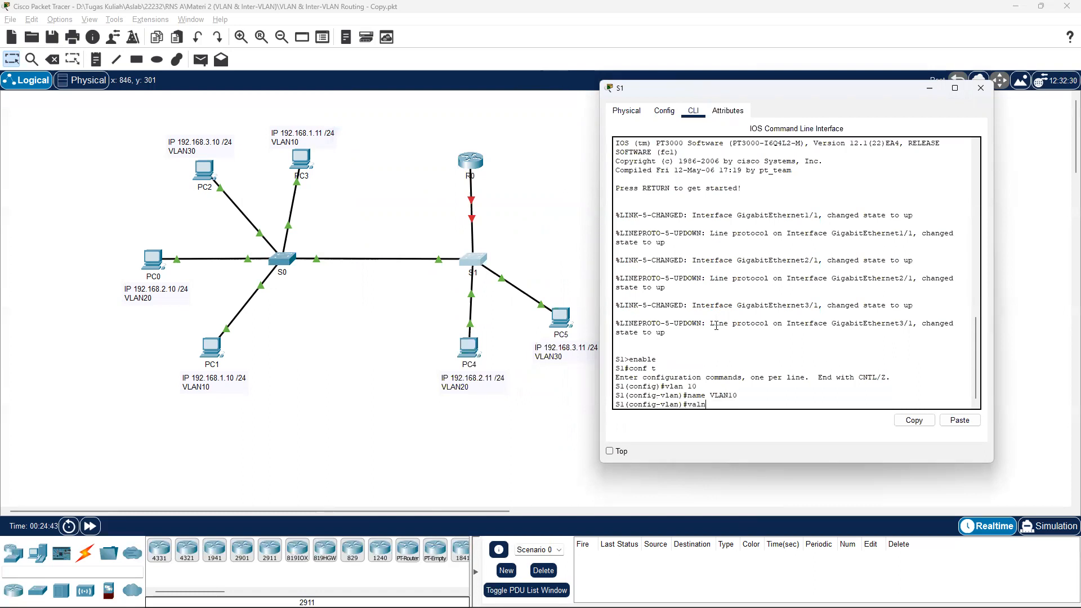
type(" 20")
key("Return")
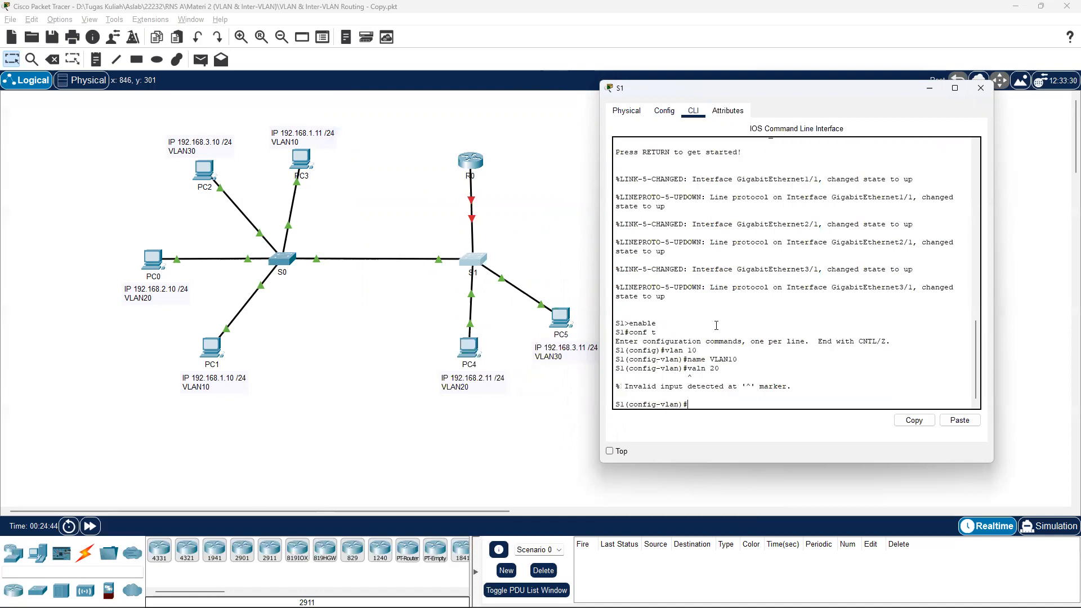
key("Up")
key("BackSpace")
key("BackSpace")
type("la")
key("Return")
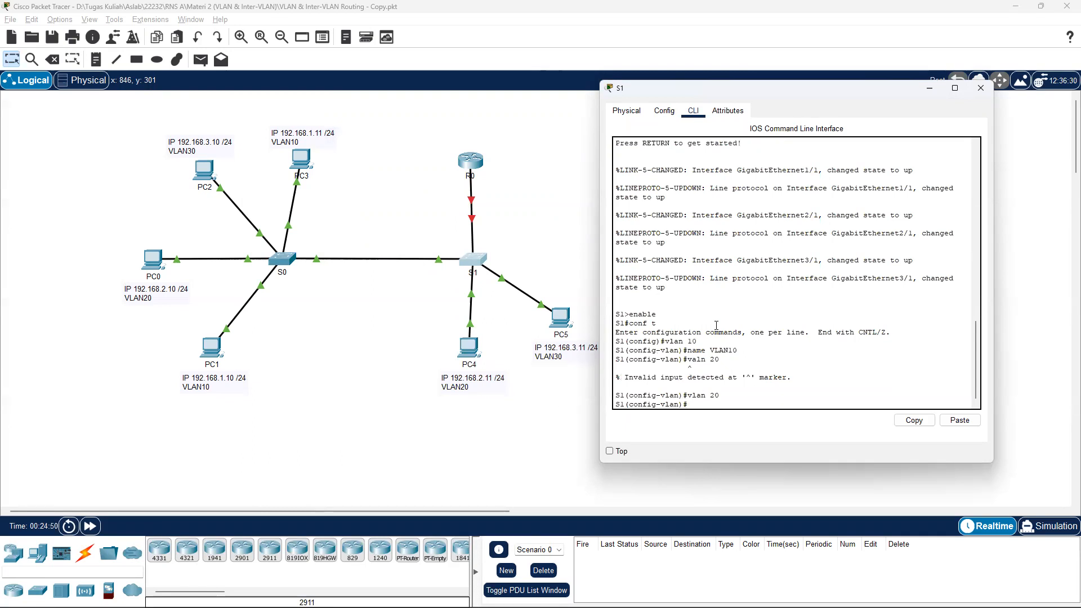
type("name VLAN20")
key("Return")
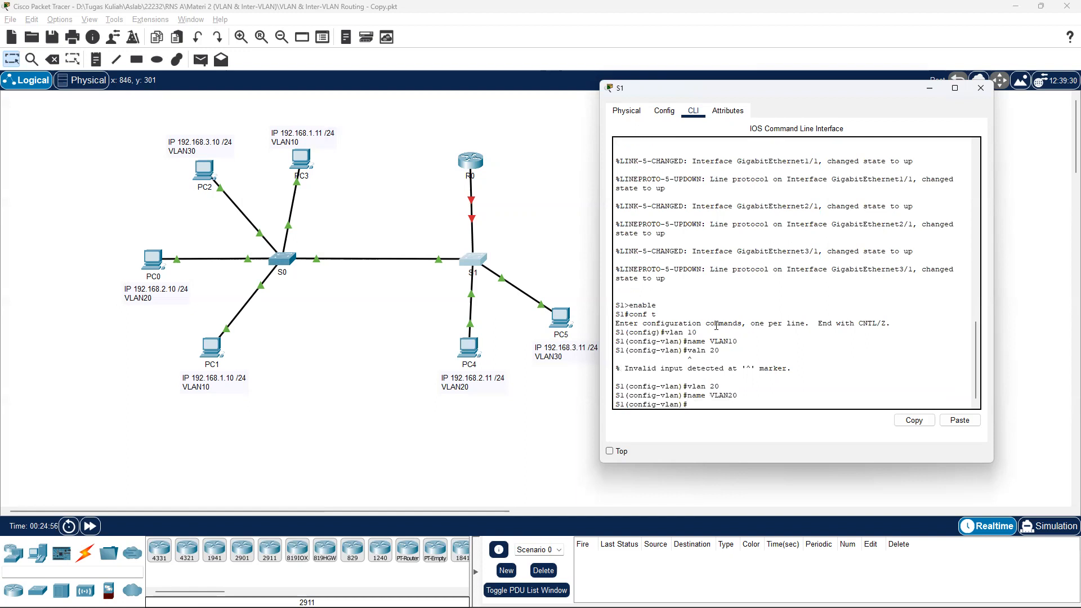
Create VLAN 30 on switch S1, name it VLAN30, and close the switch's window.
type("vlan 30")
key("Return")
type("name VLAN30")
key("Return")
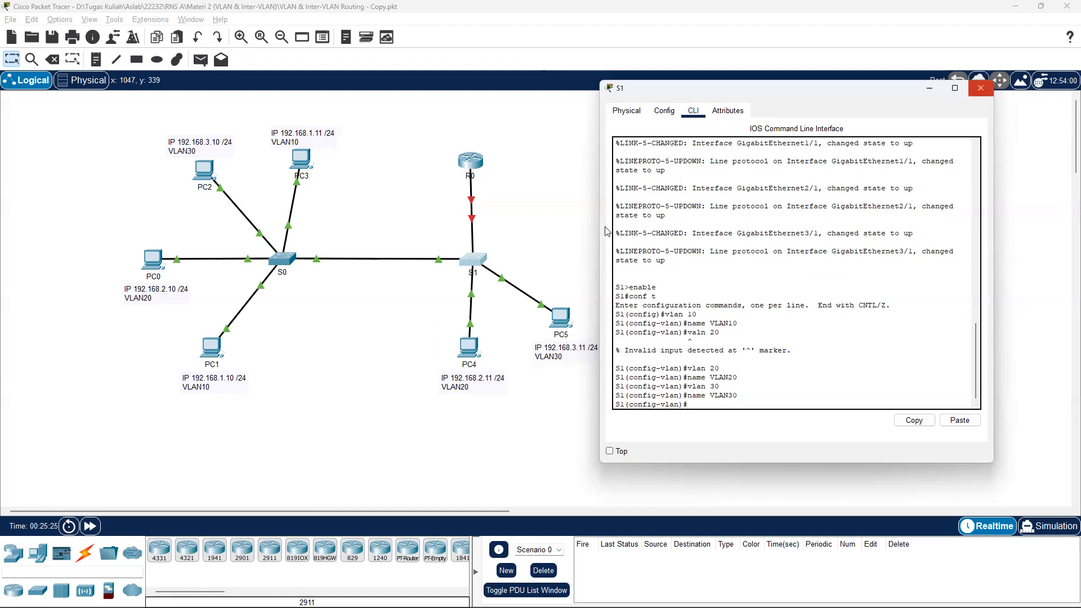
left_click(981, 88)
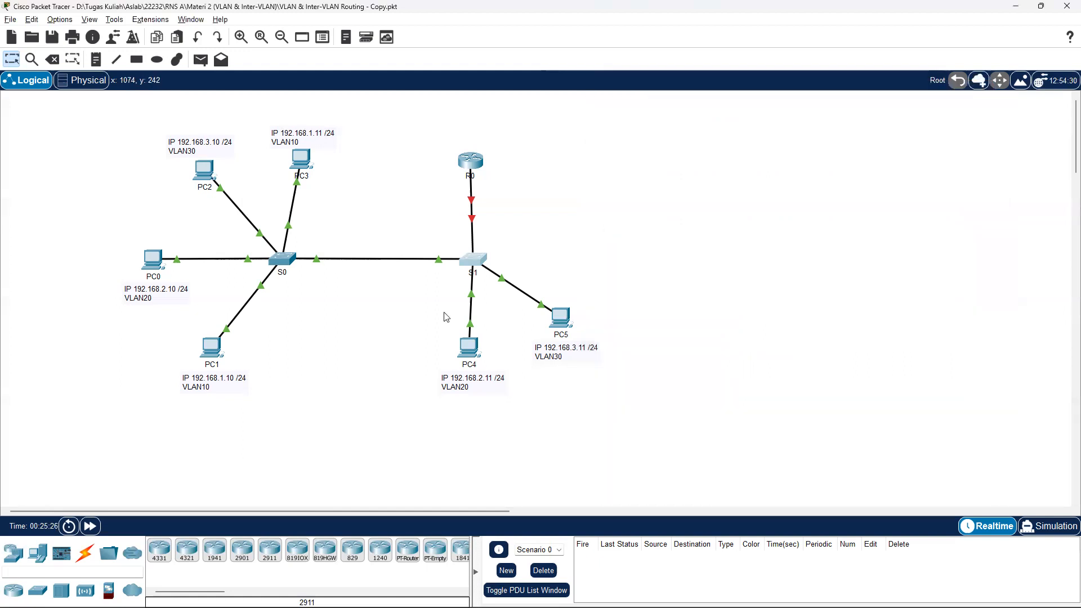
Check the S0 port connected to PC1 and assign interface g2/1 to VLAN 10 with switchport access vlan 10.
left_click(283, 259)
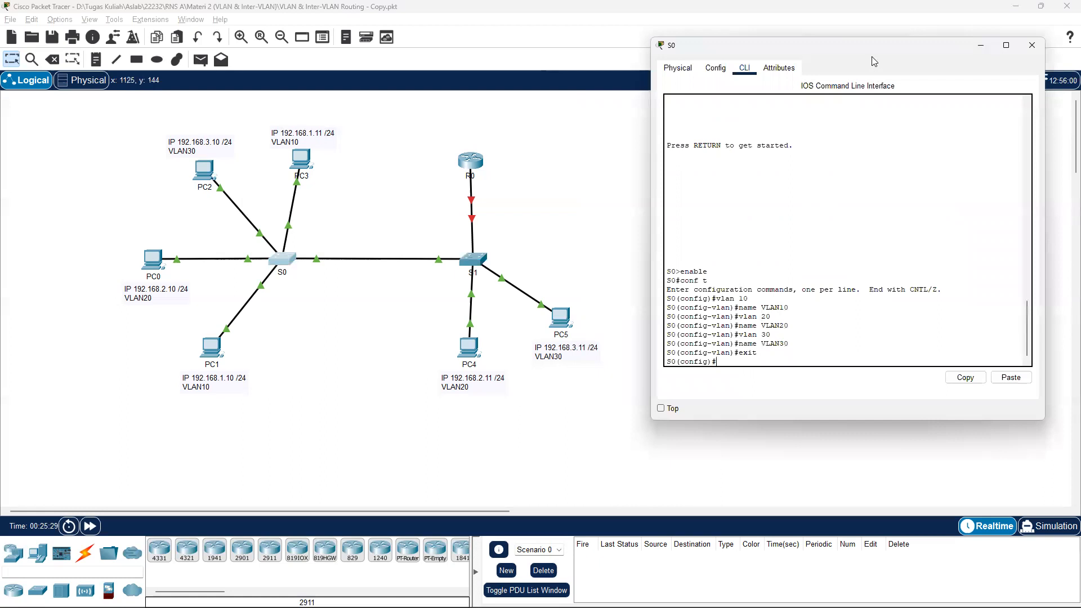
left_click_drag(860, 51, 819, 73)
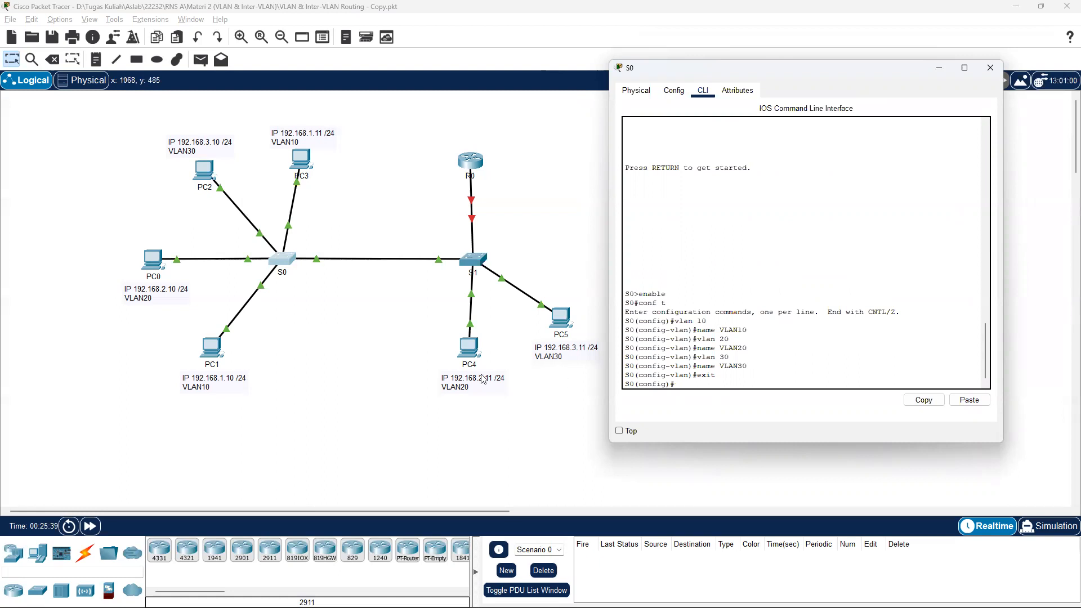
left_click(366, 376)
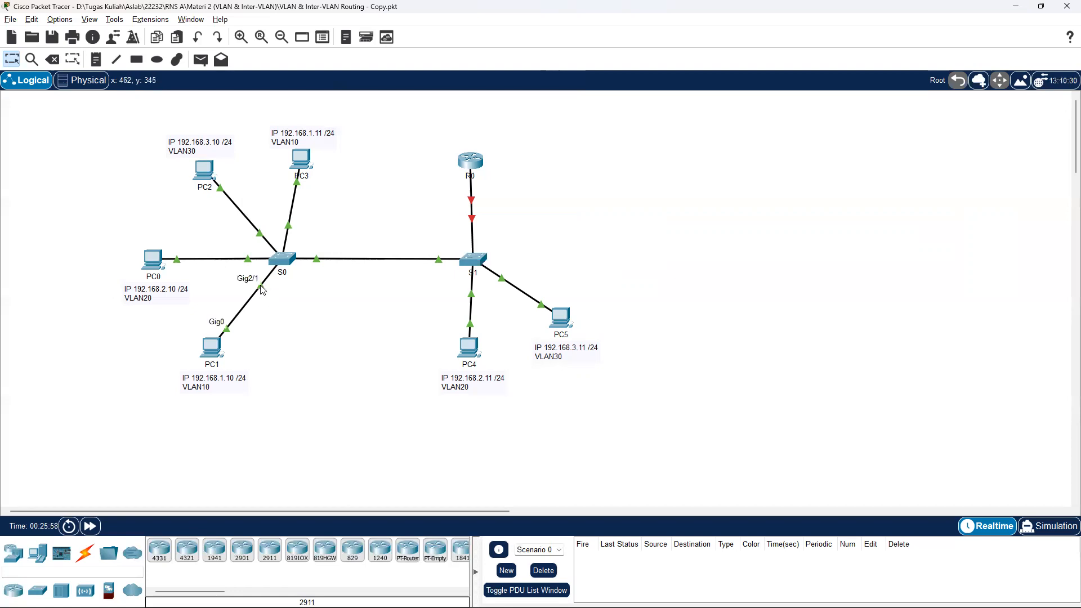
key("alt+Tab")
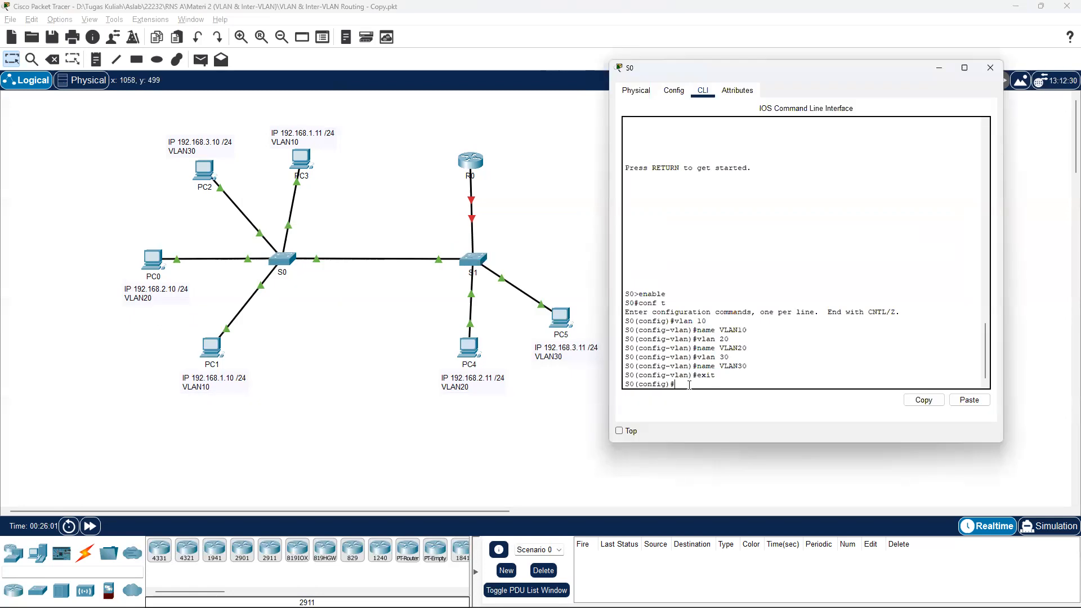
type("int g2/1")
key("Return")
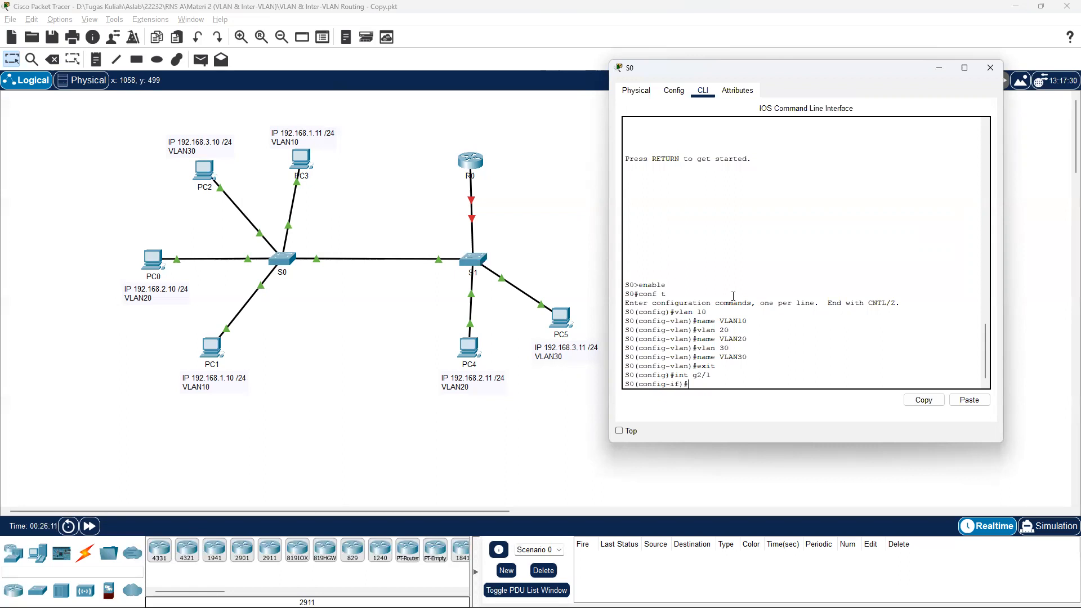
type("switchport access vlan")
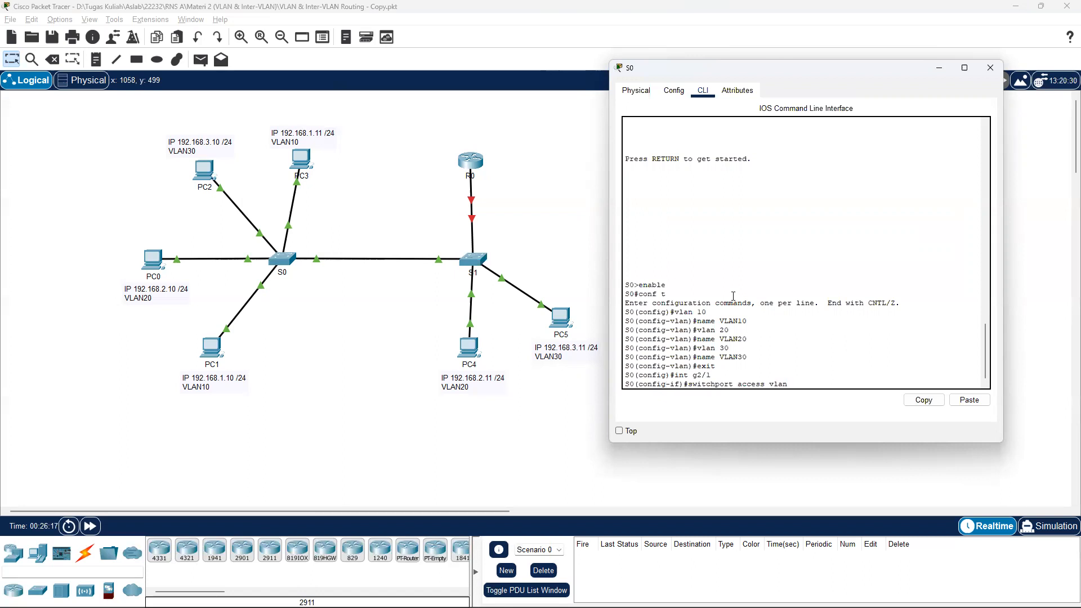
type(" 10")
key("Return")
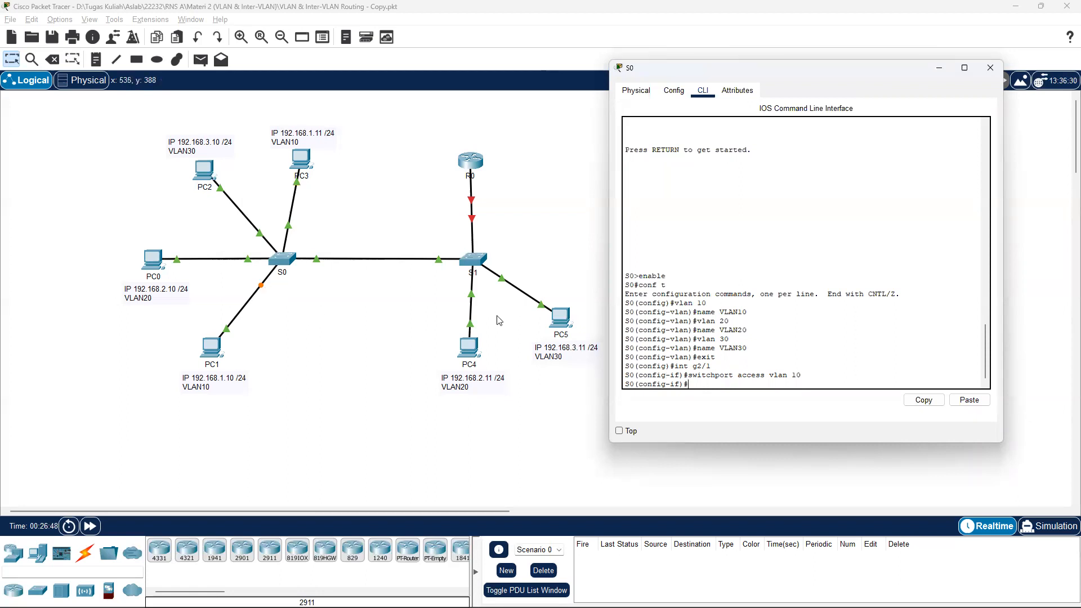
Assign S0 interface g4/1, the link to PC3, to VLAN 10 with switchport access vlan 10.
left_click(393, 203)
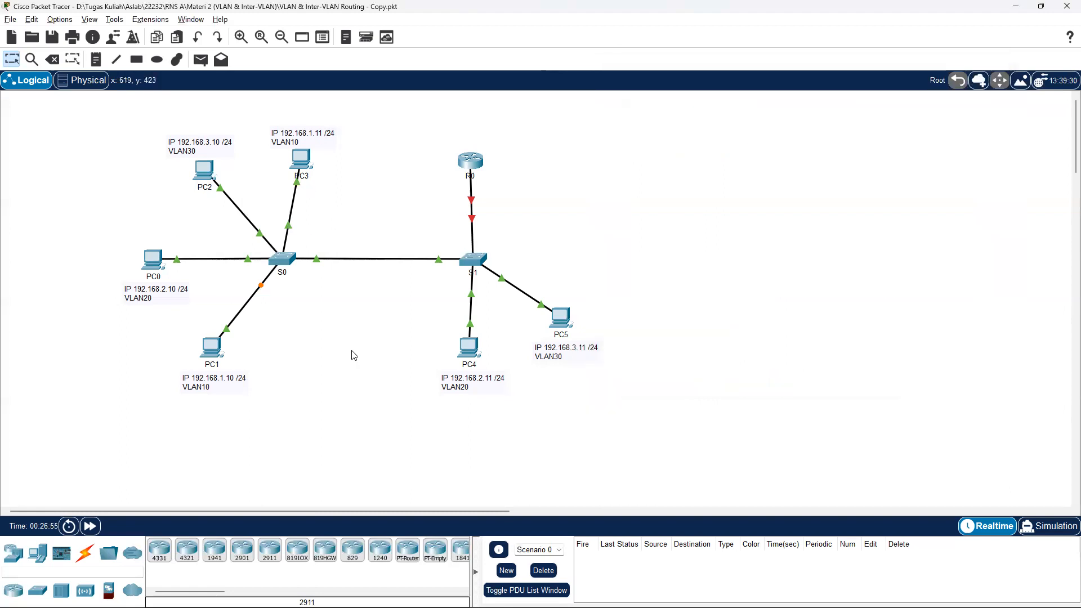
key("alt+Tab")
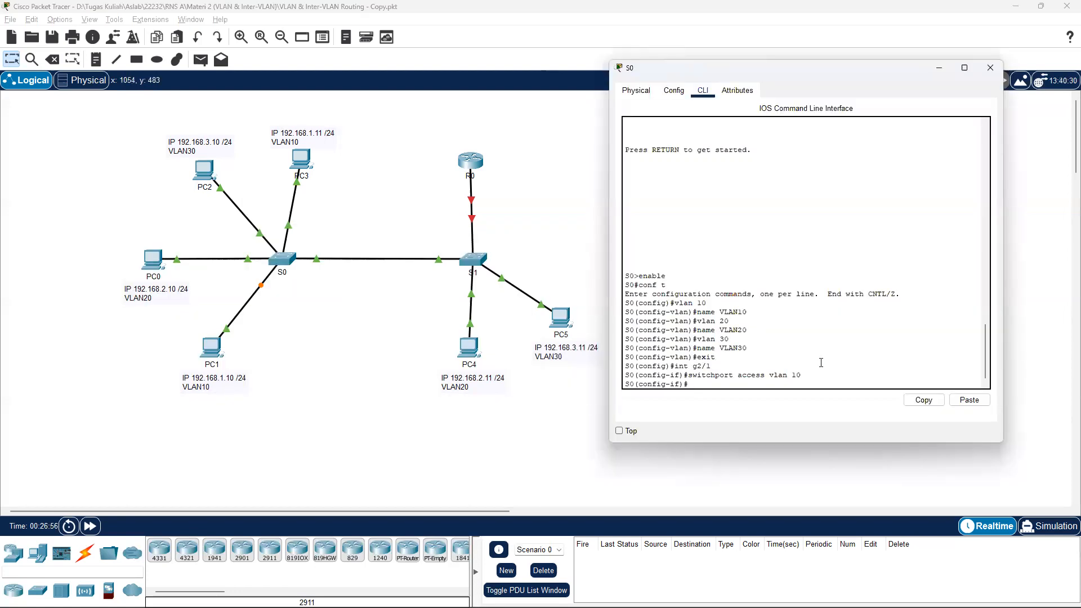
type("int g4/1")
key("Return")
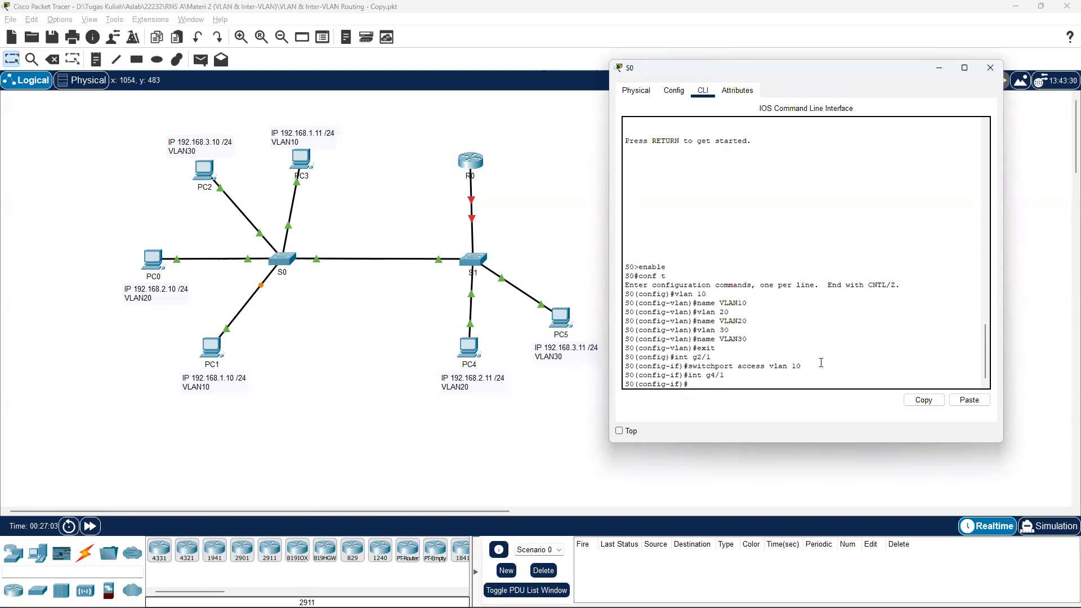
key("Up")
key("Up")
key("Return")
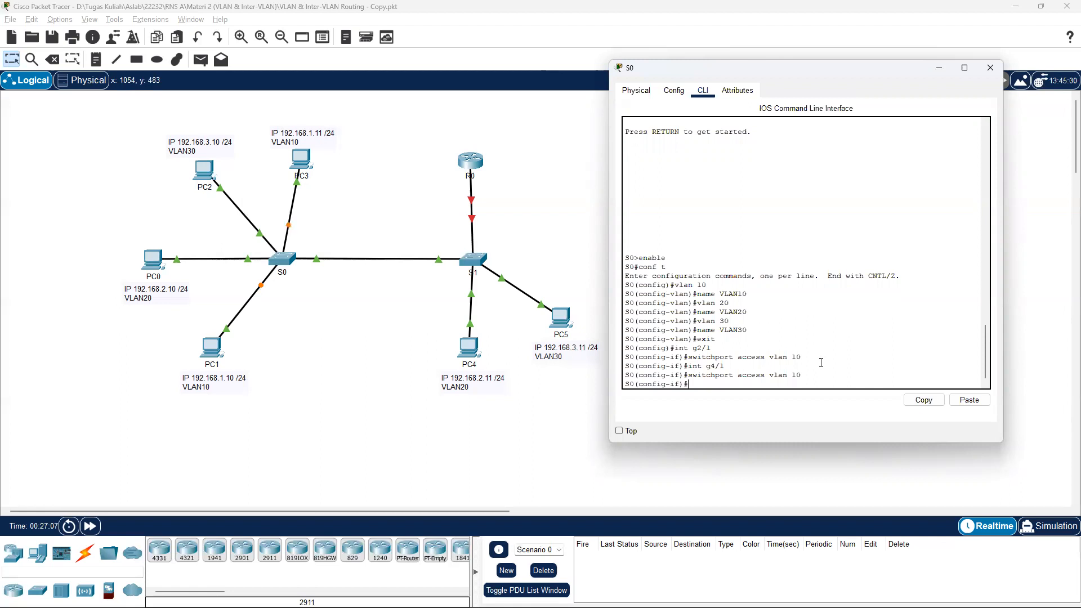
Assign S0 interface g1/1, the link to PC0, to VLAN 20 with switchport access vlan 20.
left_click(313, 341)
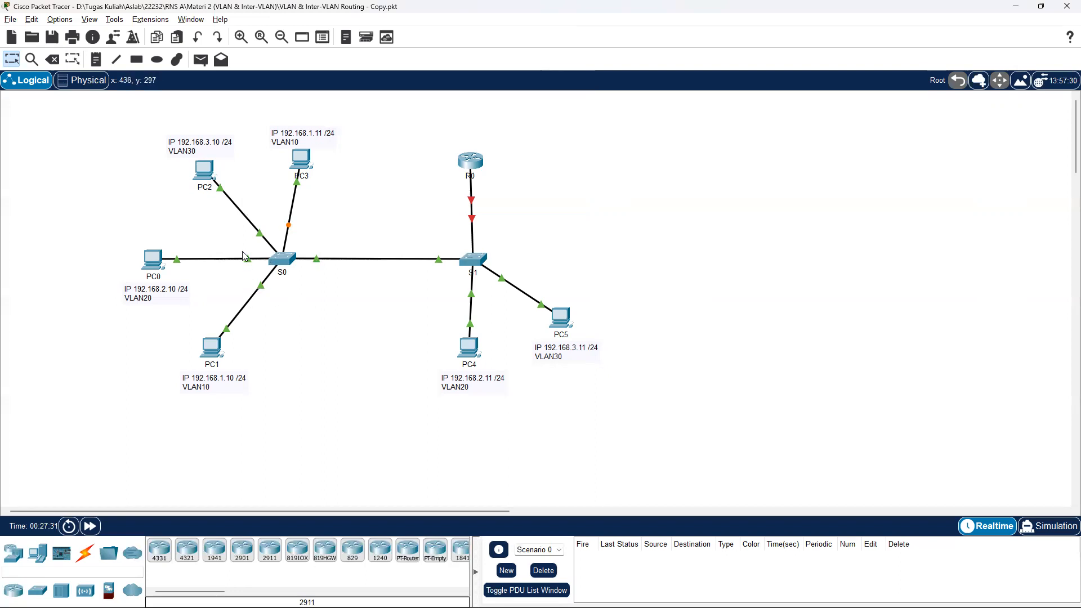
key("alt+Tab")
left_click(328, 358)
type("int g1/1")
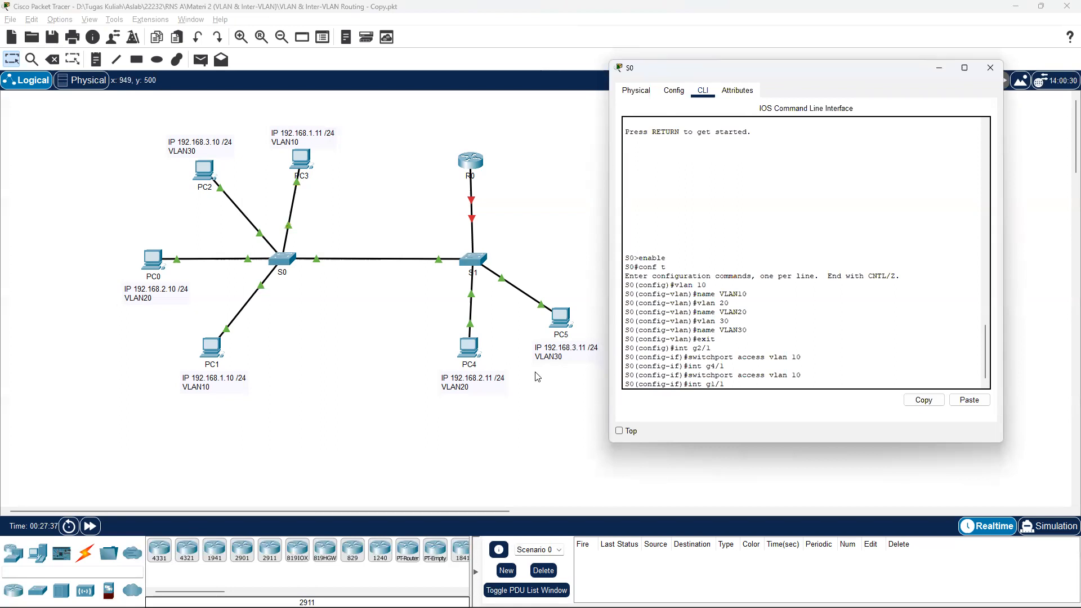
key("Return")
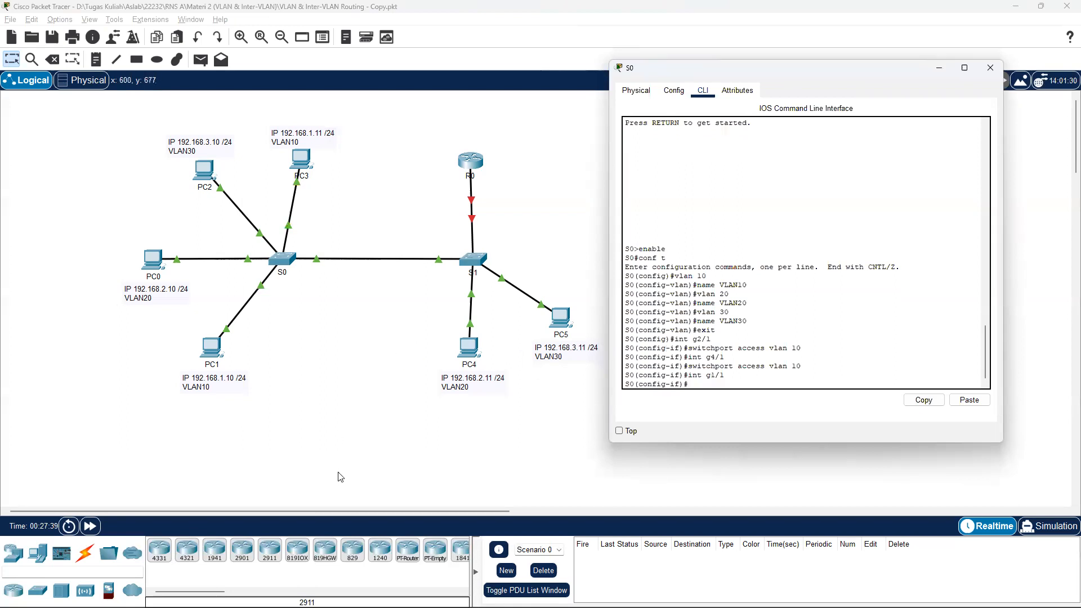
key("Up")
key("Up")
key("BackSpace")
type("2")
key("Return")
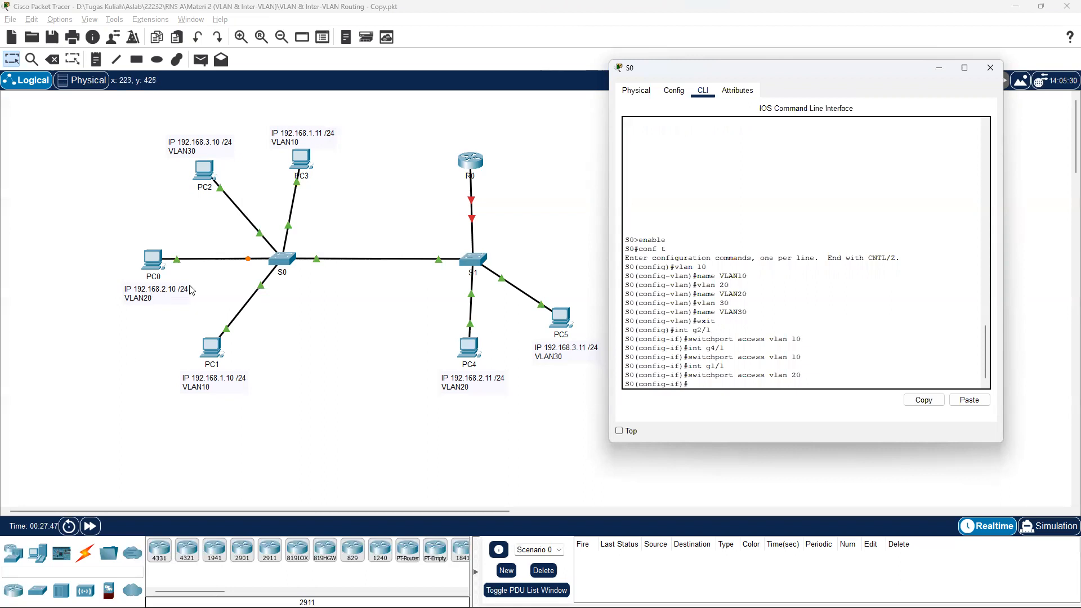
Check the S0 port connected to PC2 and assign interface g3/1 to VLAN 30 with switchport access vlan 30.
left_click(374, 393)
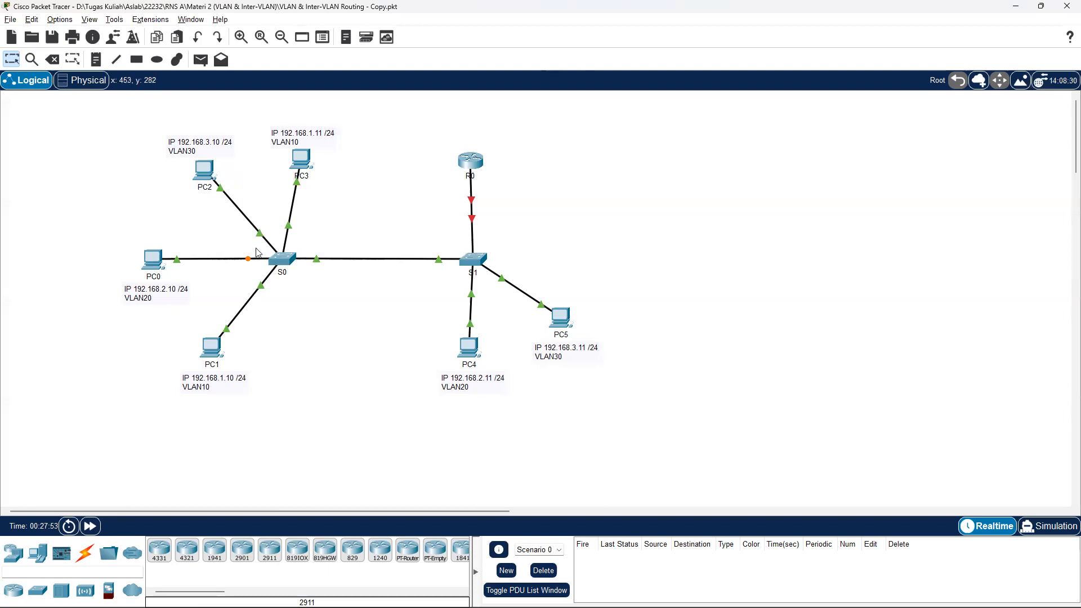
mouse_move(261, 237)
key("alt+Tab")
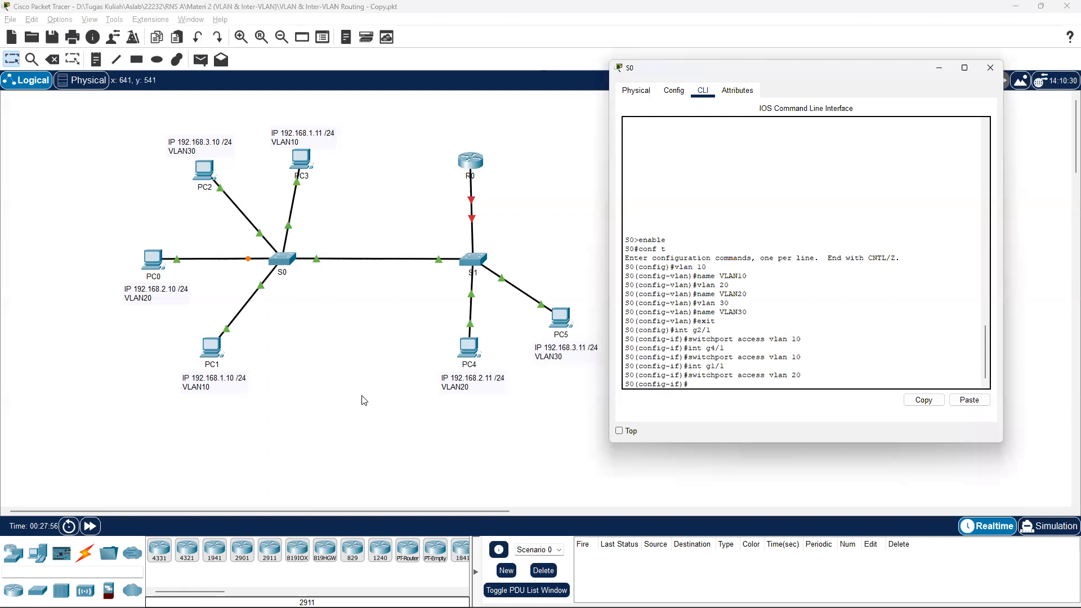
type("int g3/1")
key("Return")
key("Up")
key("Up")
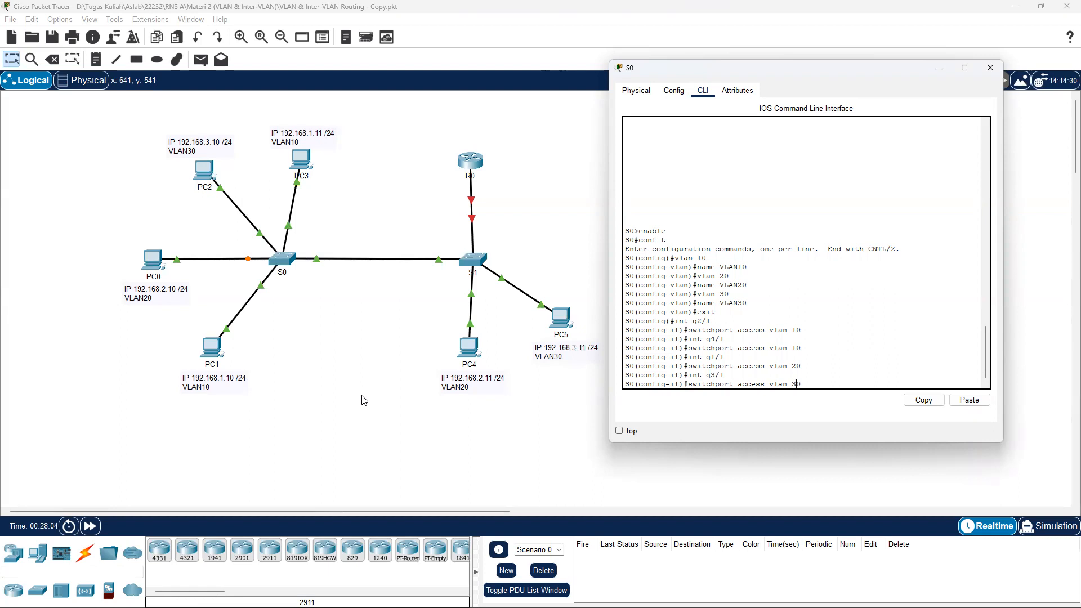
key("Return")
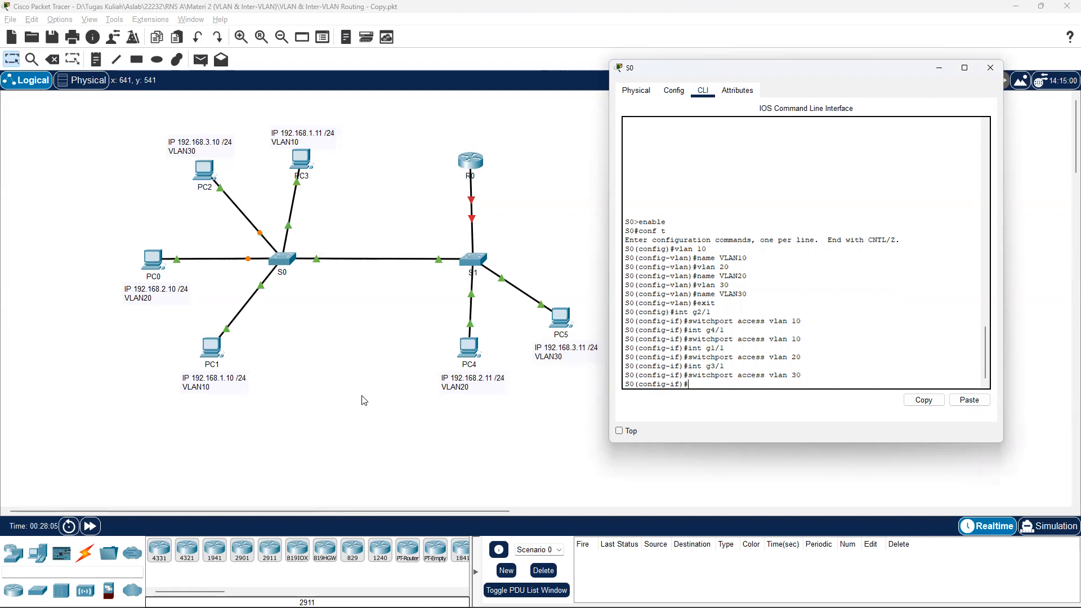
Check the S0 port linked to S1 and set interface g0/1 to trunk mode with switchport mode trunk.
left_click(357, 330)
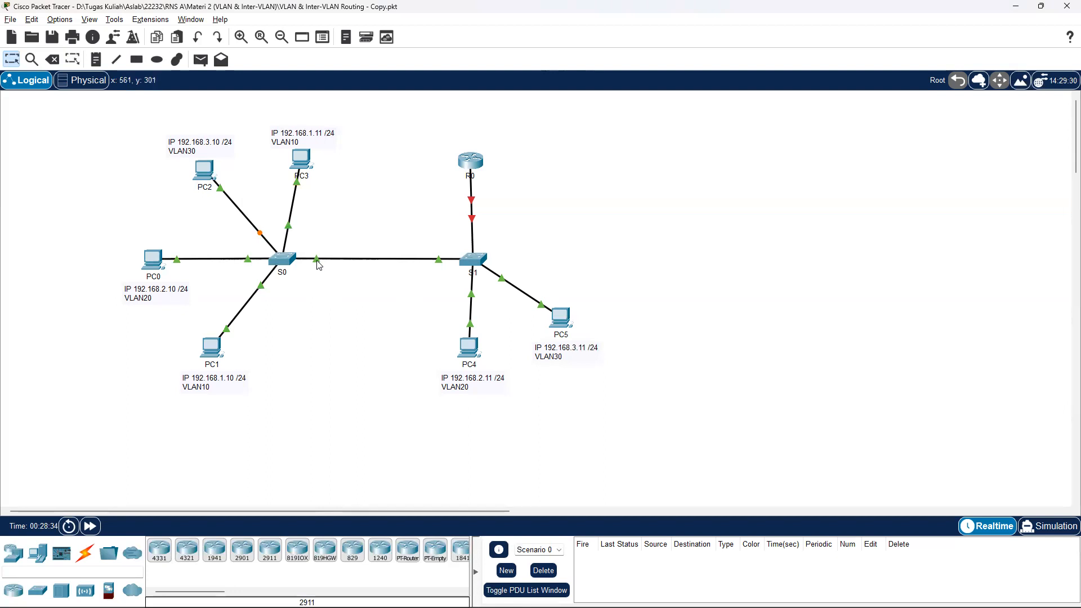
mouse_move(318, 266)
key("alt+Tab")
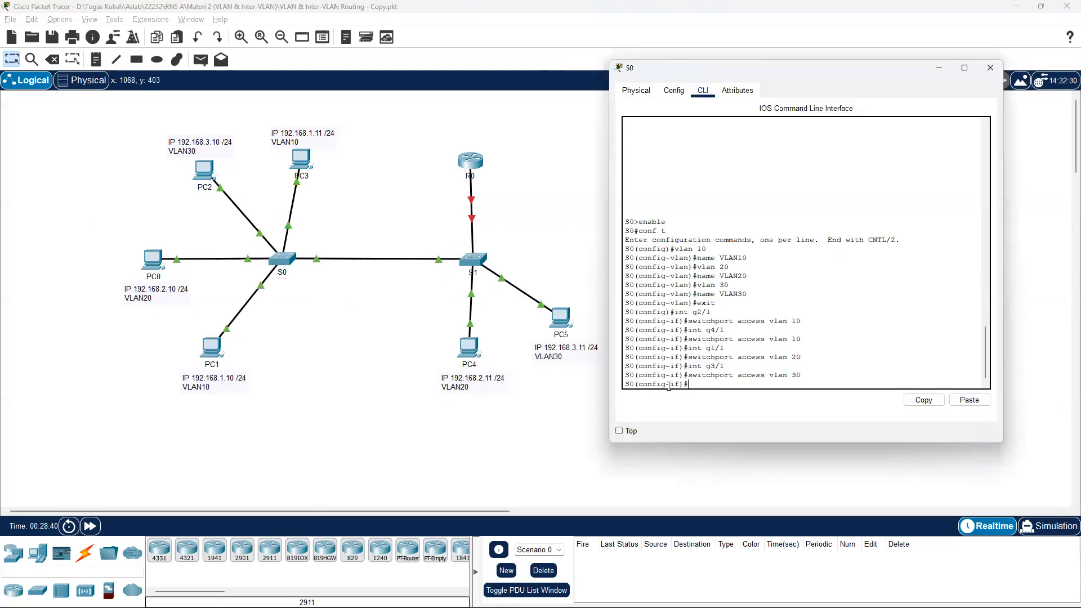
type("int g0/1")
key("Return")
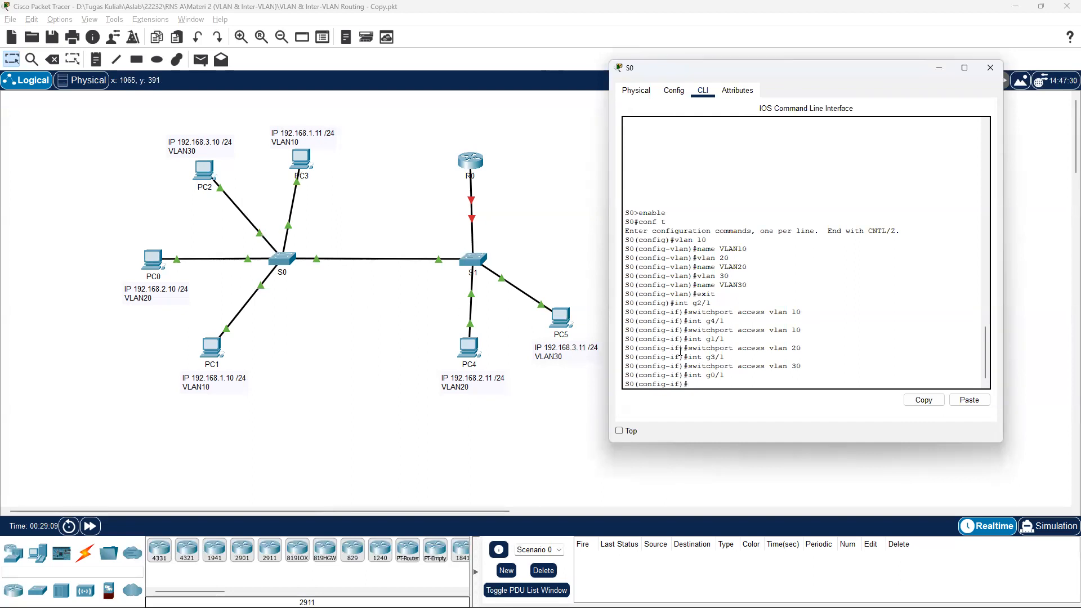
type("switchport mode trunk")
key("Return")
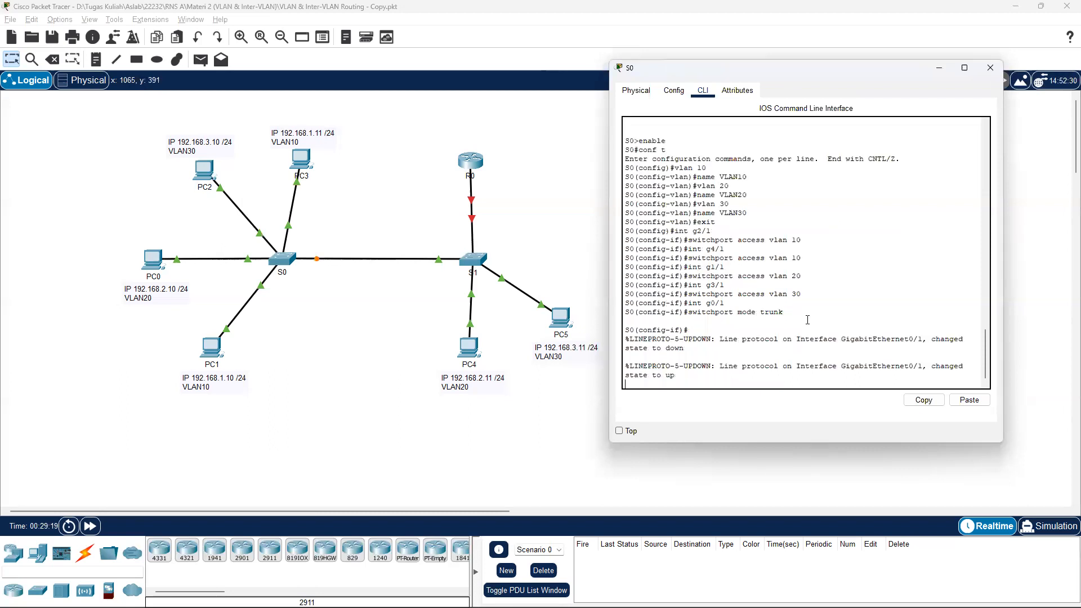
key("Return")
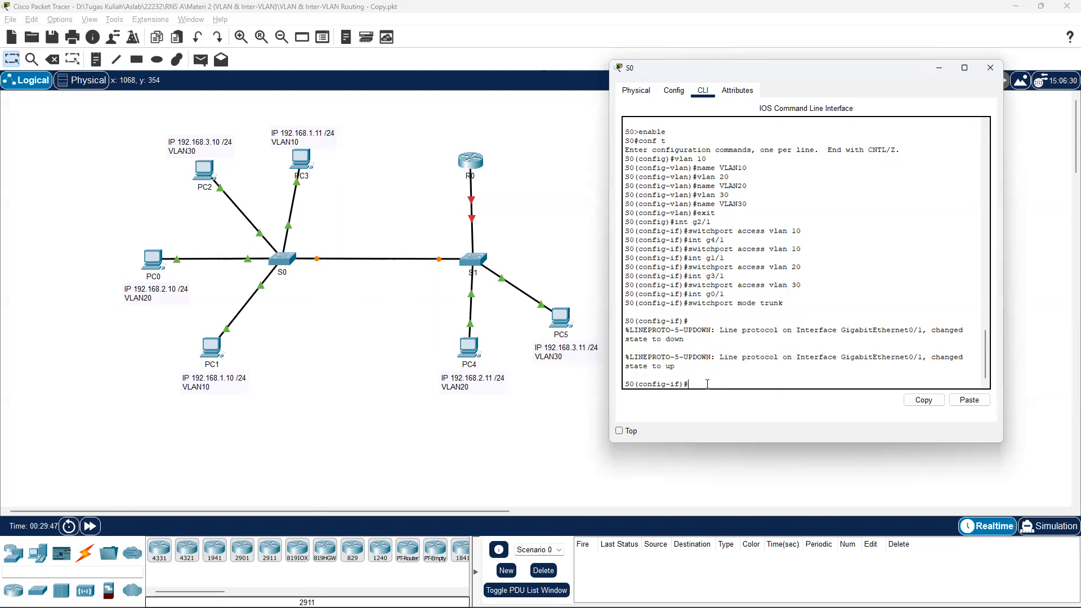
Allow VLANs 10, 20 and 30 on S0's g0/1 trunk with switchport trunk allowed vlan 10,20,30.
type("switchporttru")
key("BackSpace")
key("BackSpace")
type("trunk a")
type("llowed")
type(" vla")
type("n ")
type("a")
key("BackSpace")
key("BackSpace")
key("BackSpace")
type("1")
type("20,30")
key("Return")
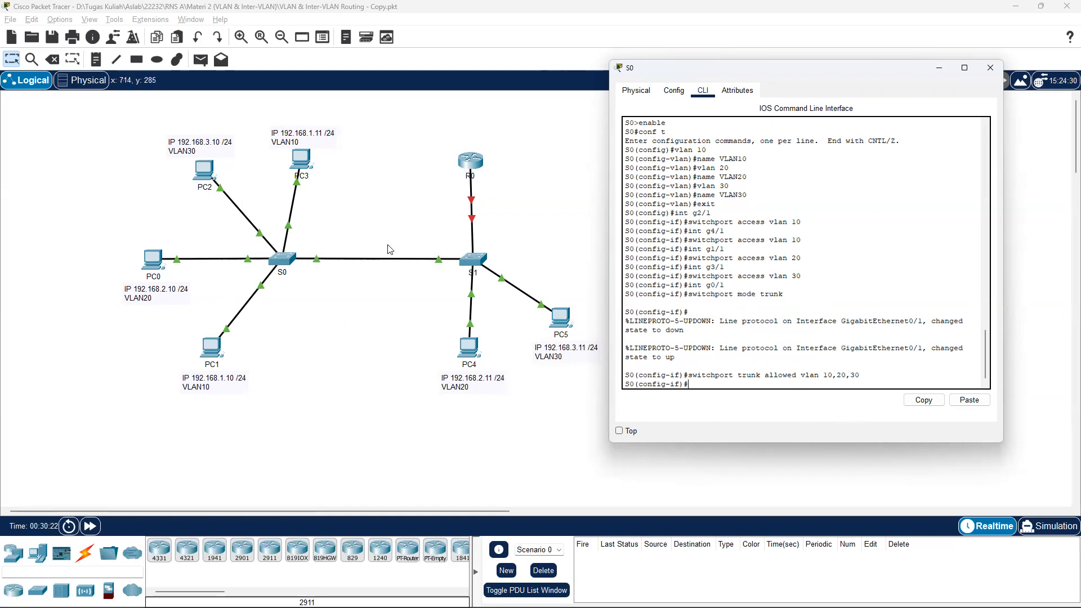
Open switch S1's command line beside the topology and exit VLAN configuration mode.
left_click(558, 259)
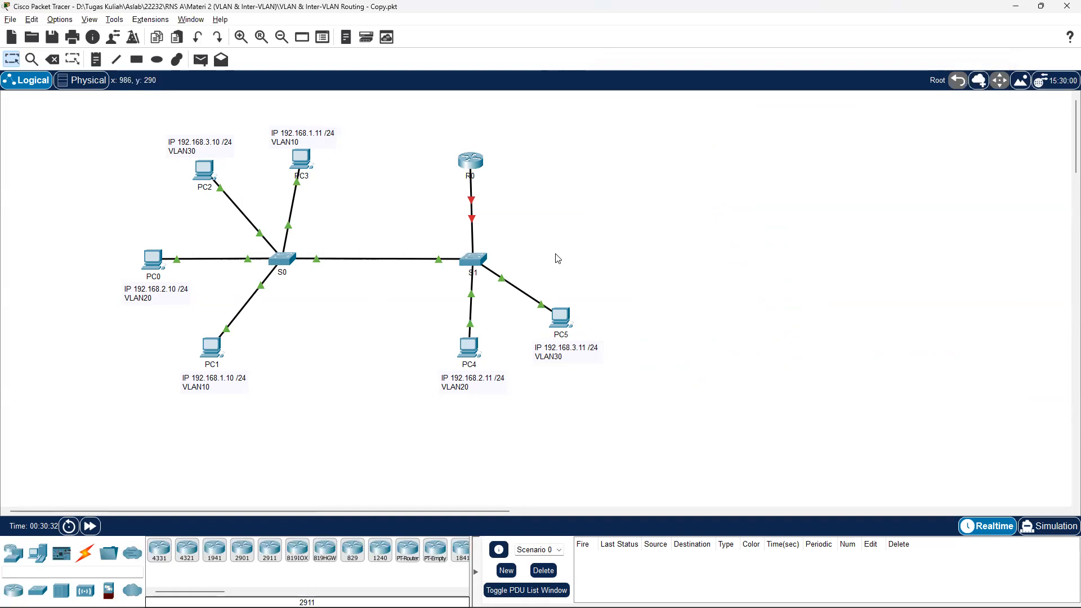
left_click(473, 261)
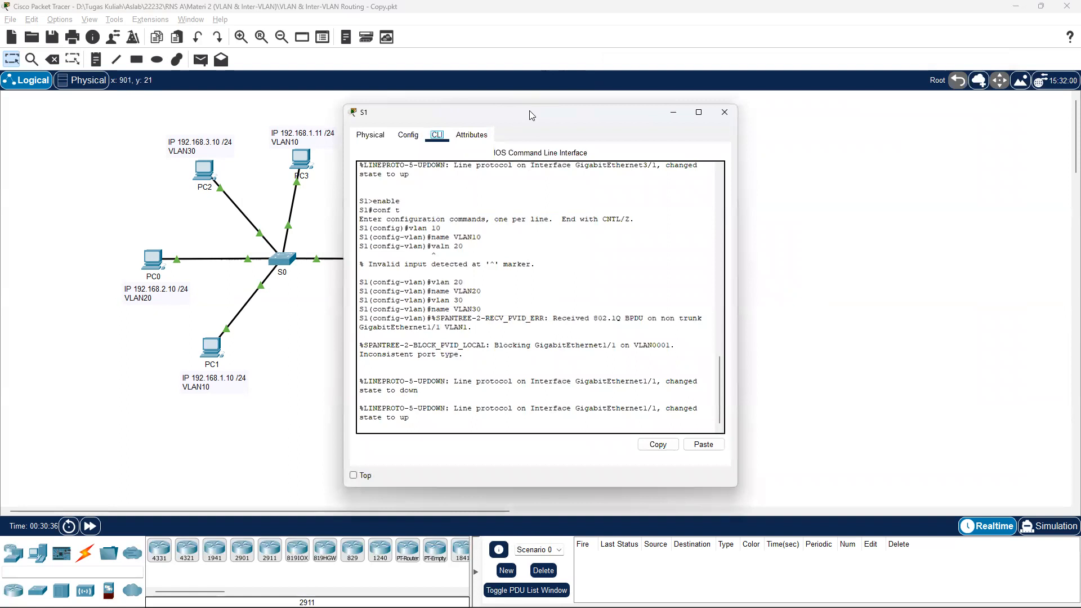
left_click_drag(532, 115, 807, 62)
left_click(713, 377)
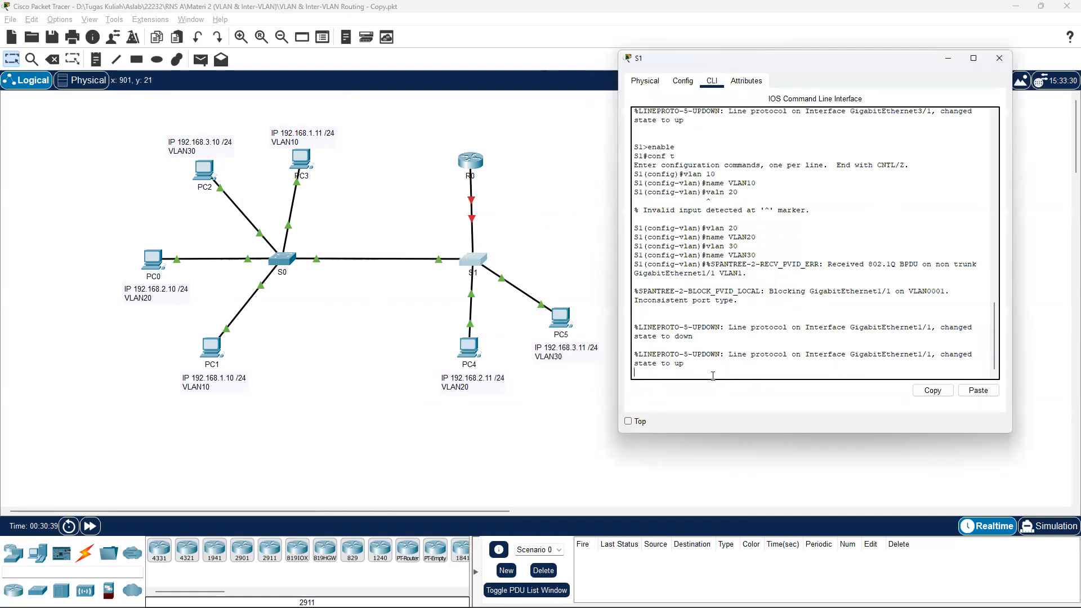
key("Return")
type("exit")
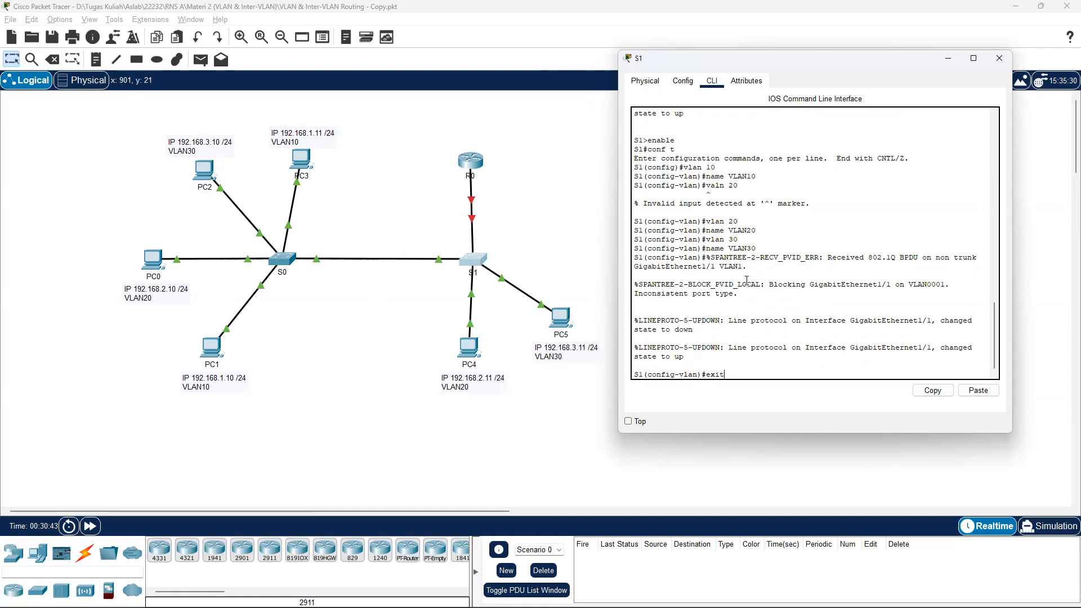
key("Return")
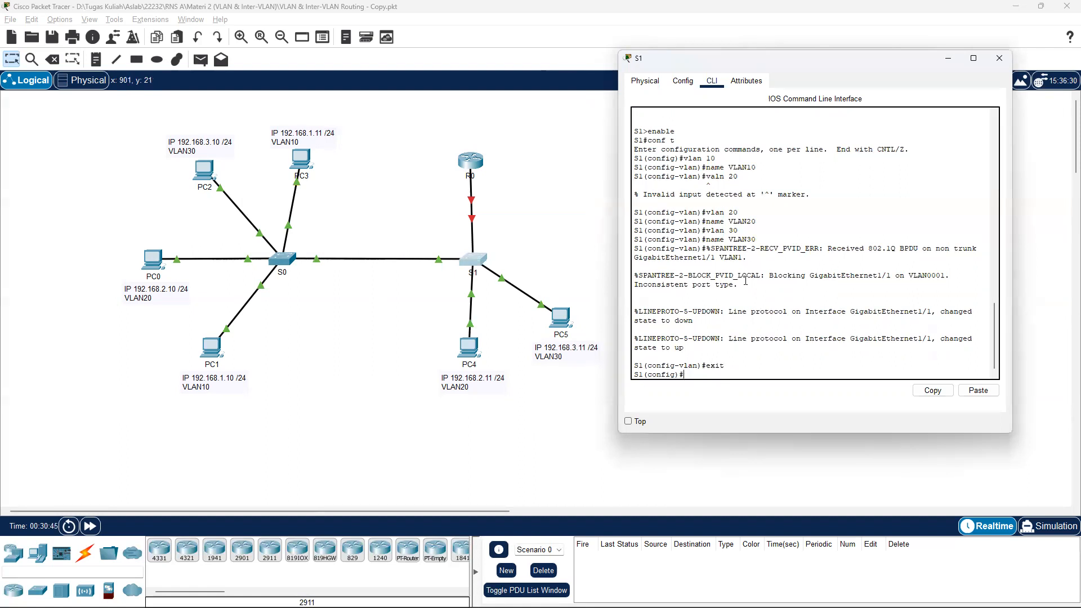
Check the S1 port connected to PC4 and assign interface g2/1 to VLAN 20 with switchport access vlan 20.
left_click(588, 414)
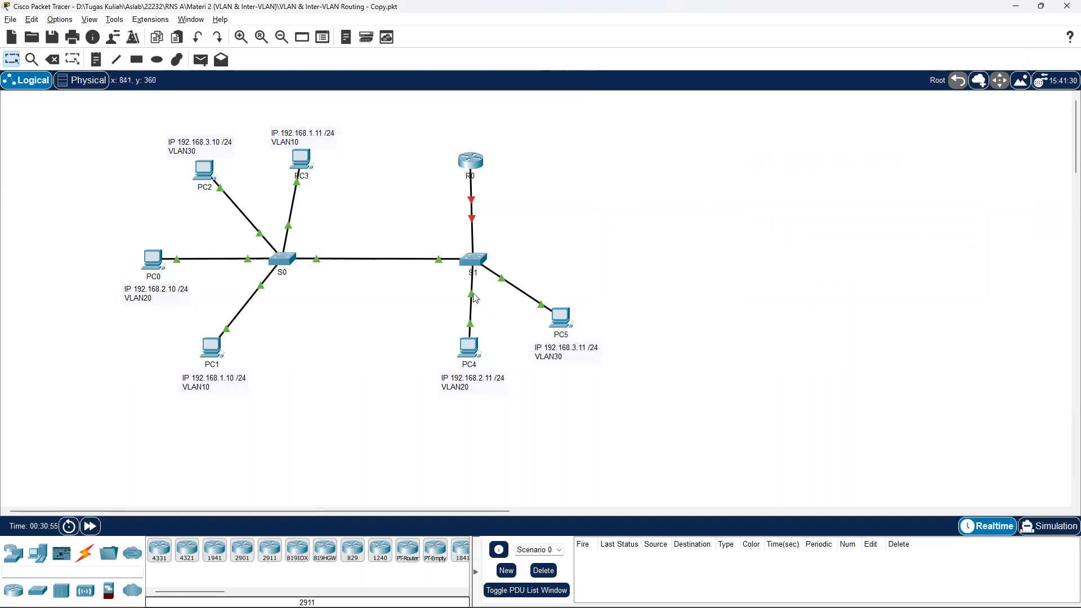
mouse_move(473, 300)
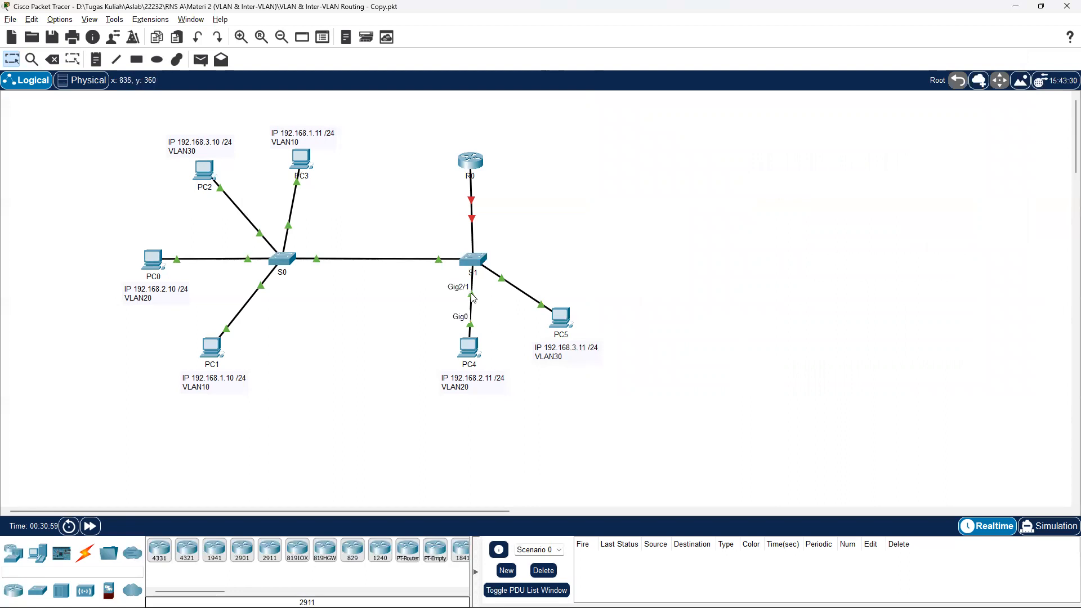
left_click(473, 259)
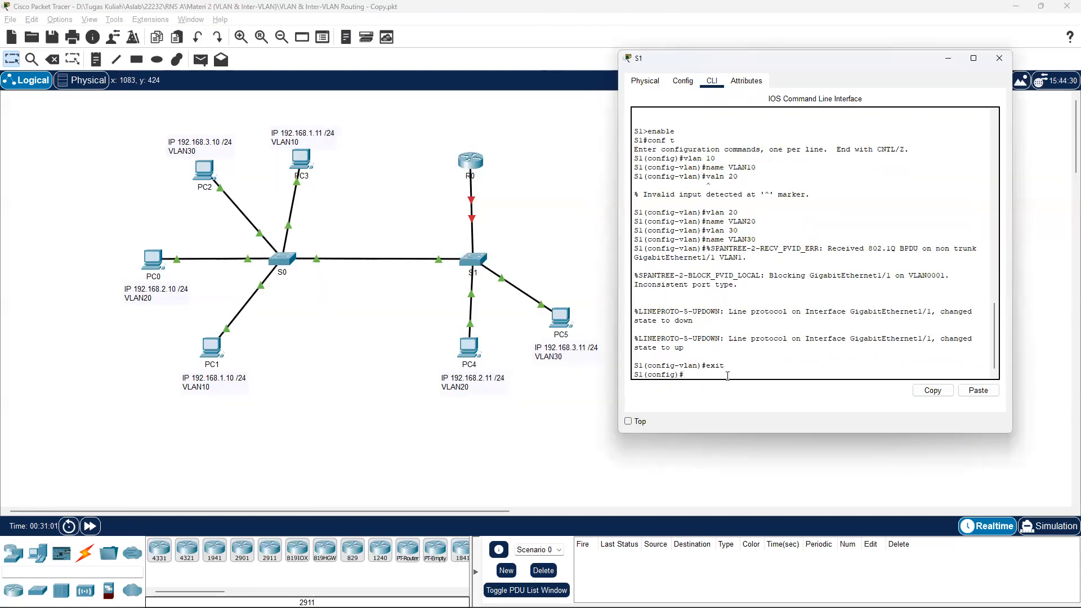
type("int g2/1")
key("Return")
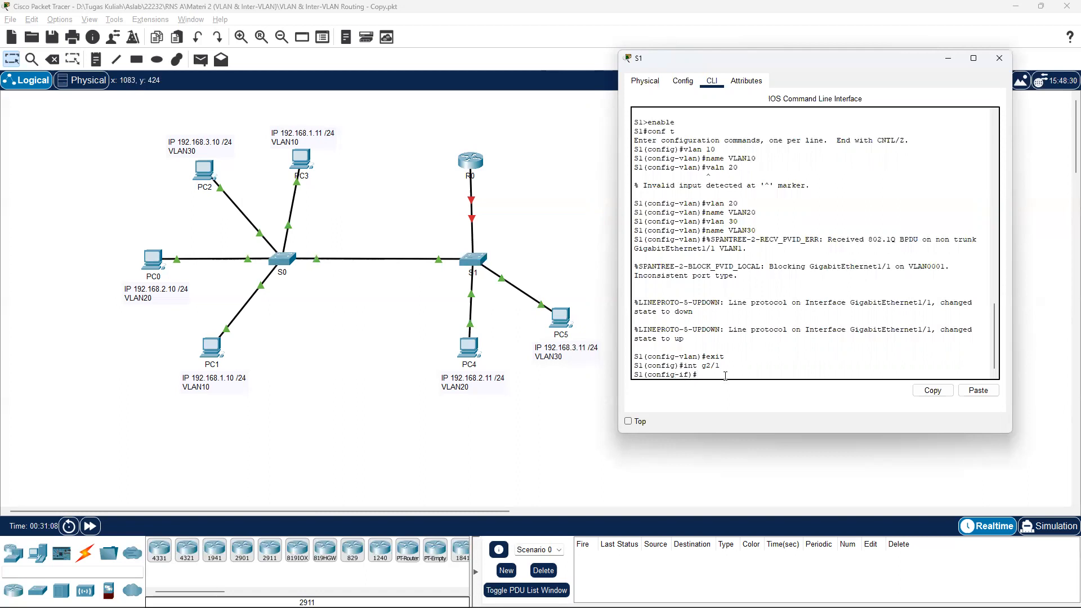
type("switchport access")
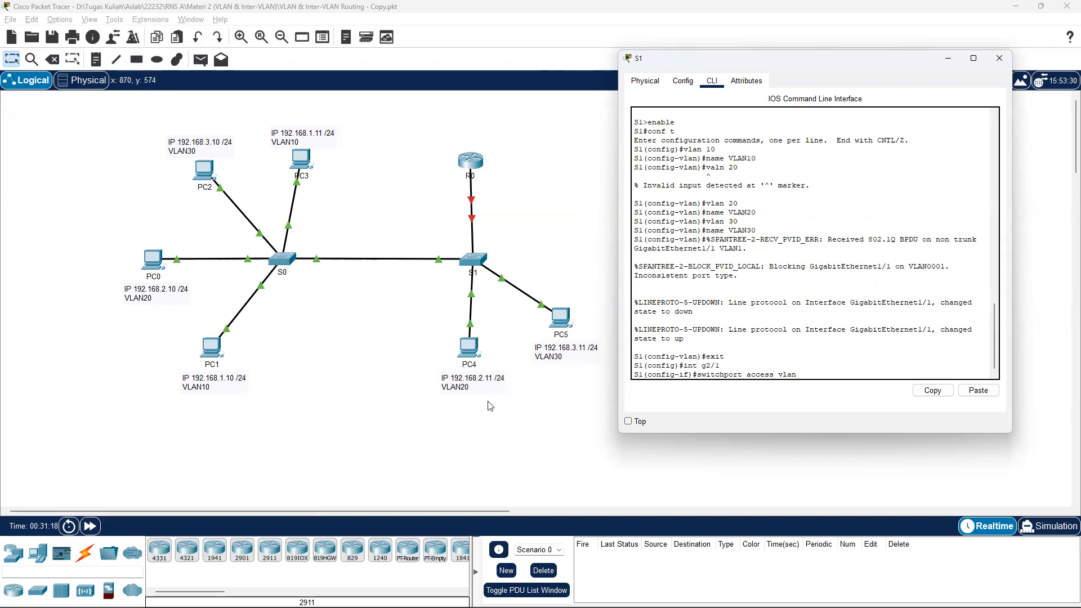
type("vlan 20")
key("Return")
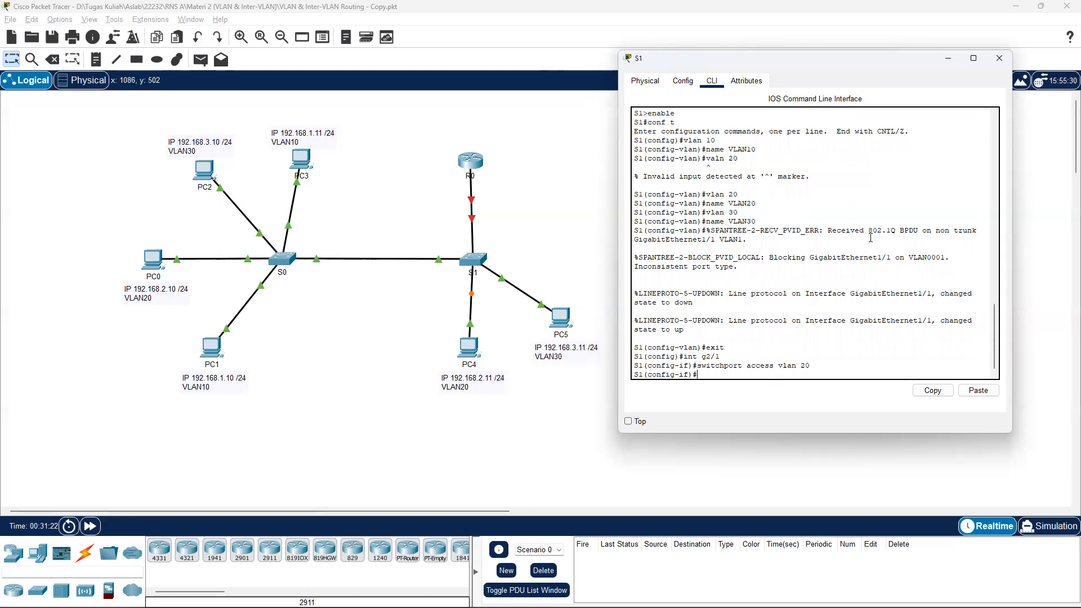
Assign S1 interface g3/1, the link to PC5, to VLAN 30 with switchport access vlan 30.
left_click(580, 266)
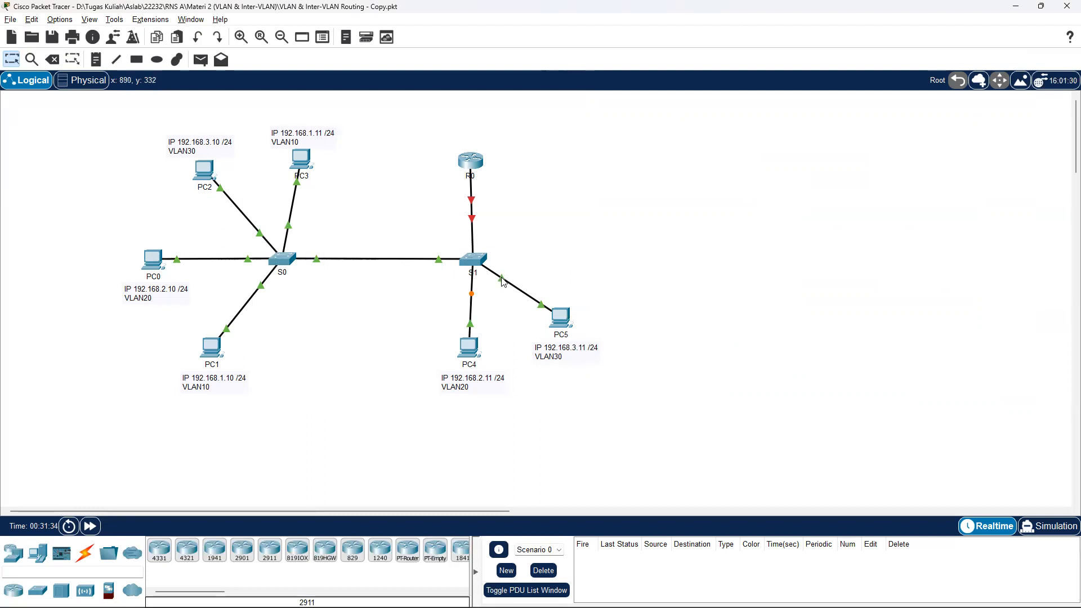
key("alt+Tab")
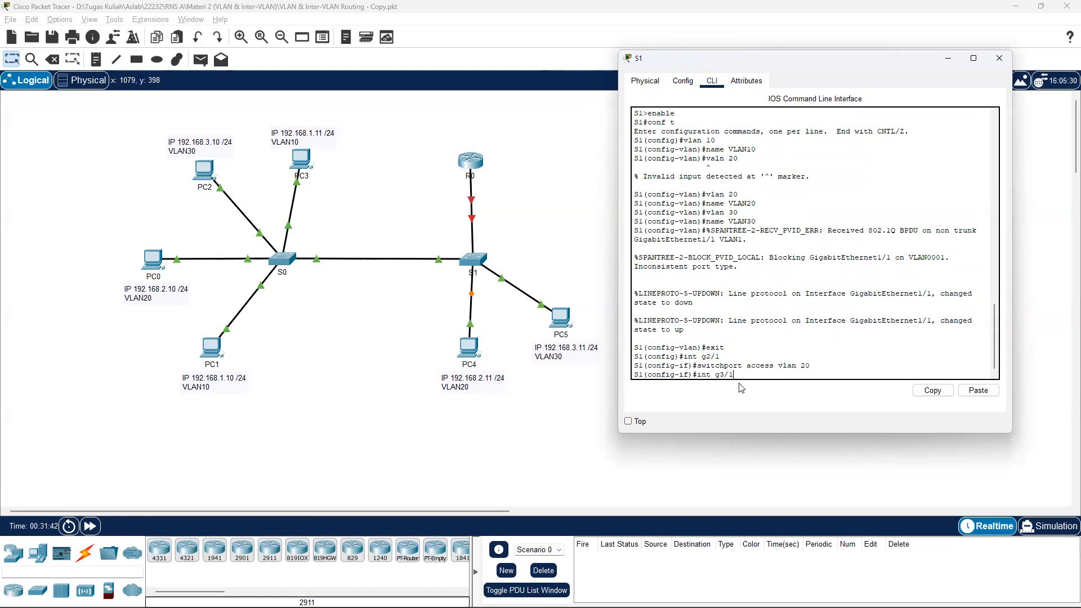
type("int g3/1")
key("Return")
key("Up")
key("Up")
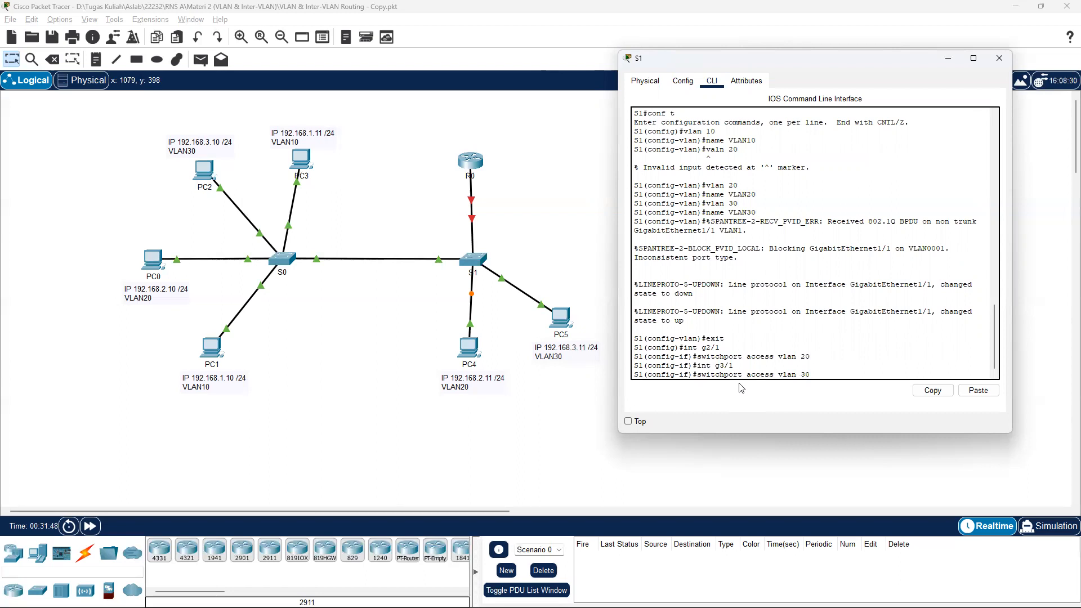
key("Return")
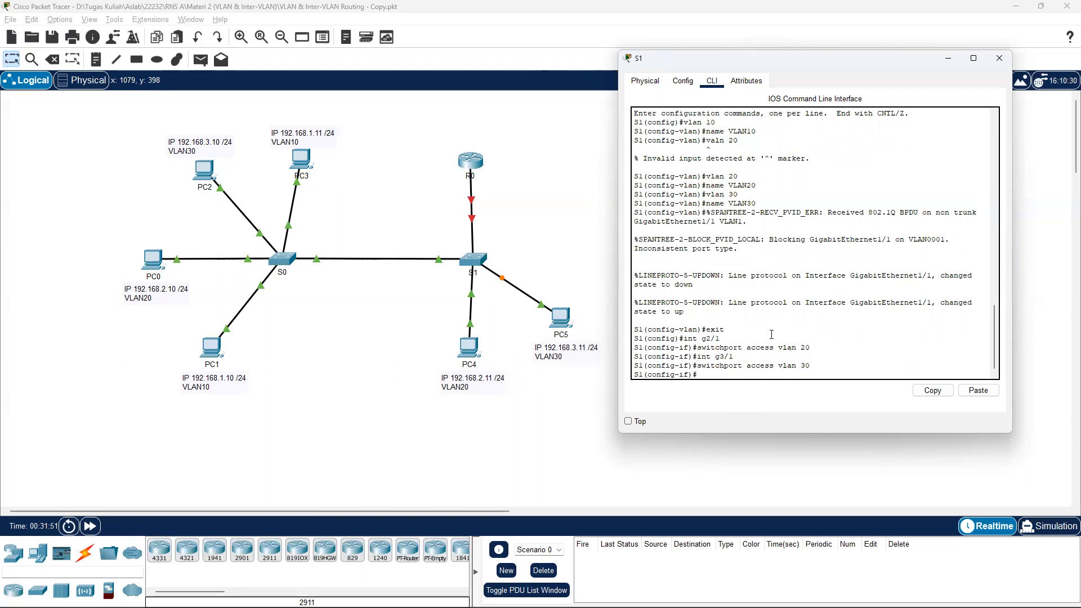
Check the S1 port linked to S0 and set interface g1/1 to trunk mode with switchport mode trunk.
left_click(366, 334)
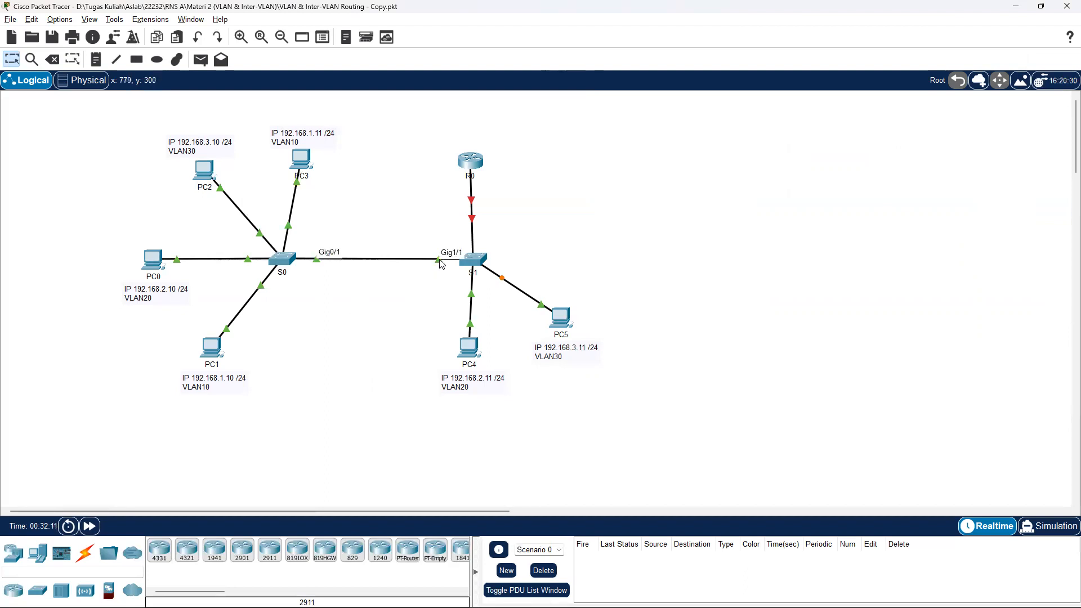
key("alt+Tab")
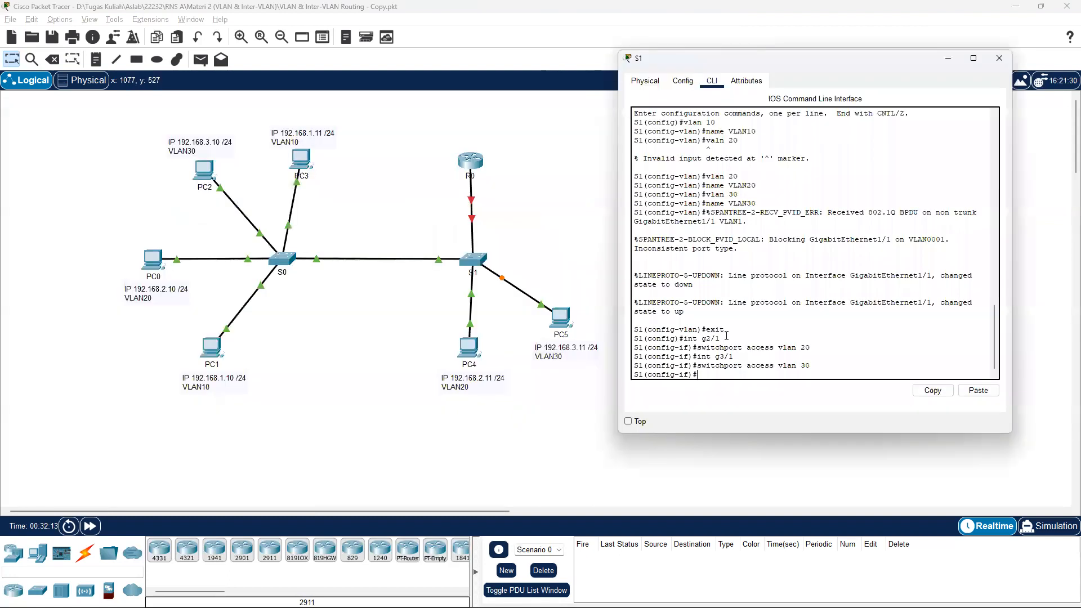
type("int g1/1")
key("Return")
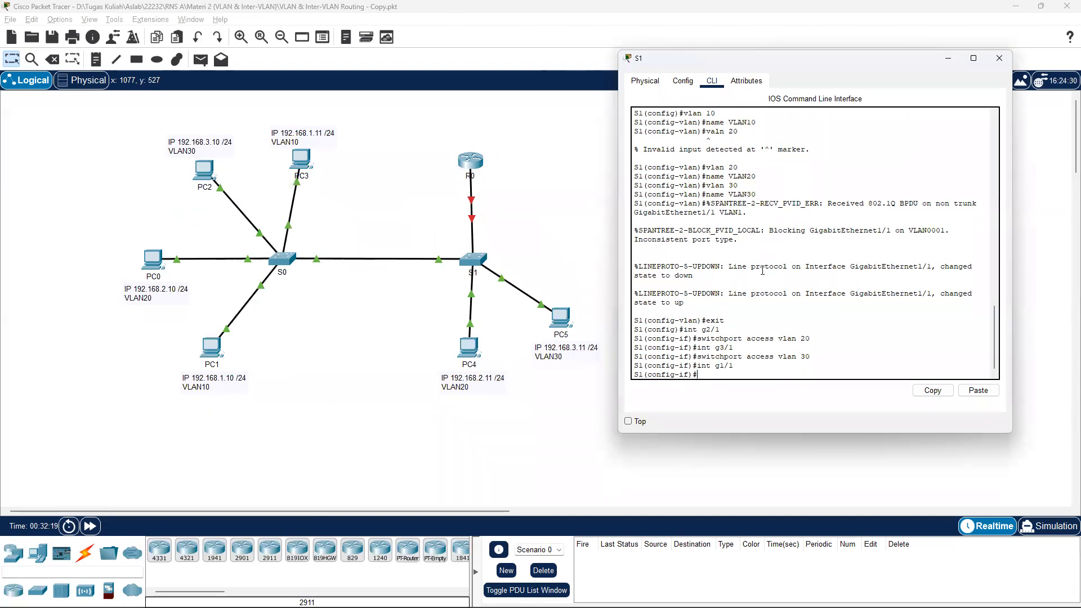
type("switchport mode trunk")
key("Return")
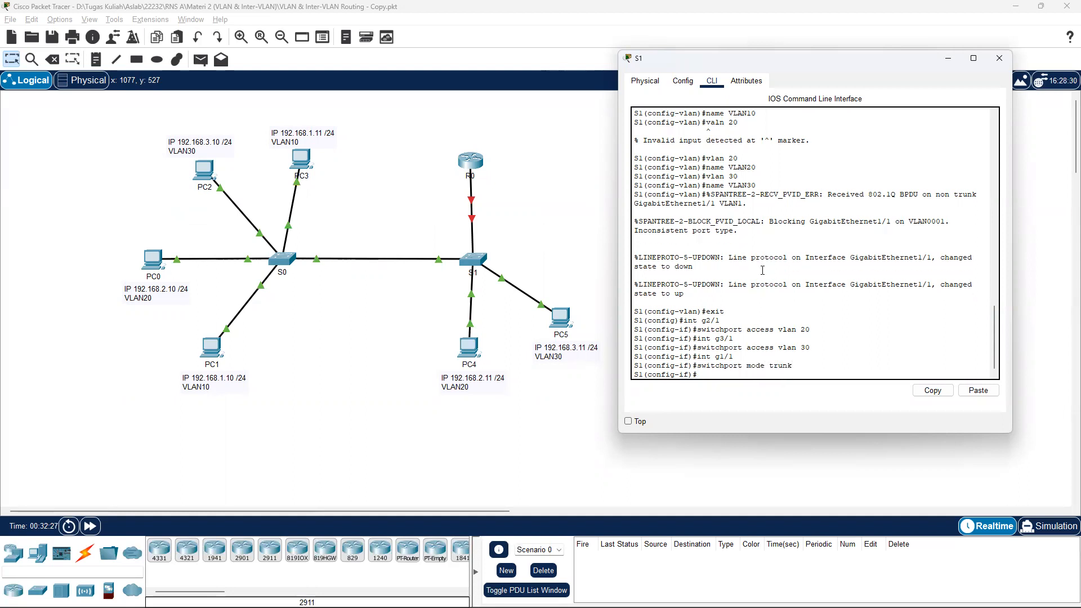
Allow VLANs 10,20,30 on S1's g1/1 trunk and minimize the switch's window.
type("switchport trunk allowed vlan 10,20,30")
key("Return")
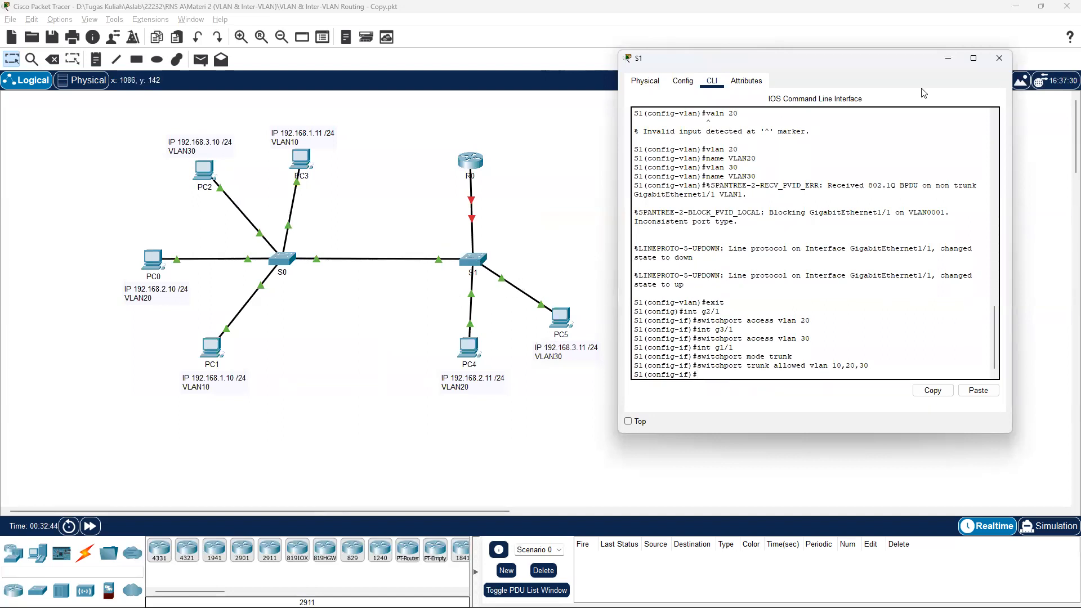
left_click(949, 61)
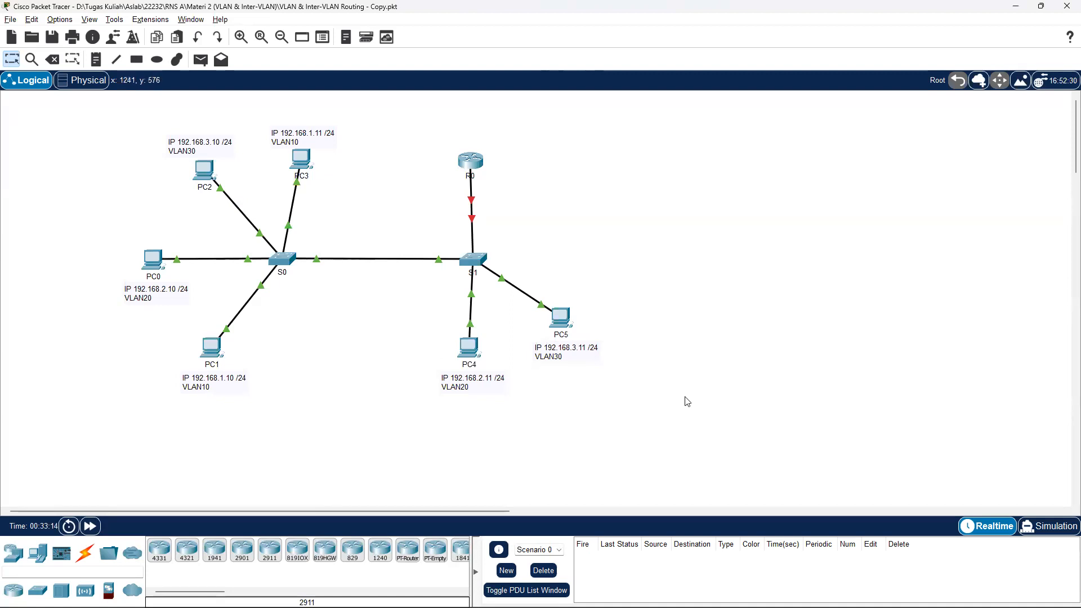
Open PC5's Command Prompt beside the topology and ping PC2 in the same VLAN at 192.168.3.10.
left_click(566, 317)
left_click(615, 180)
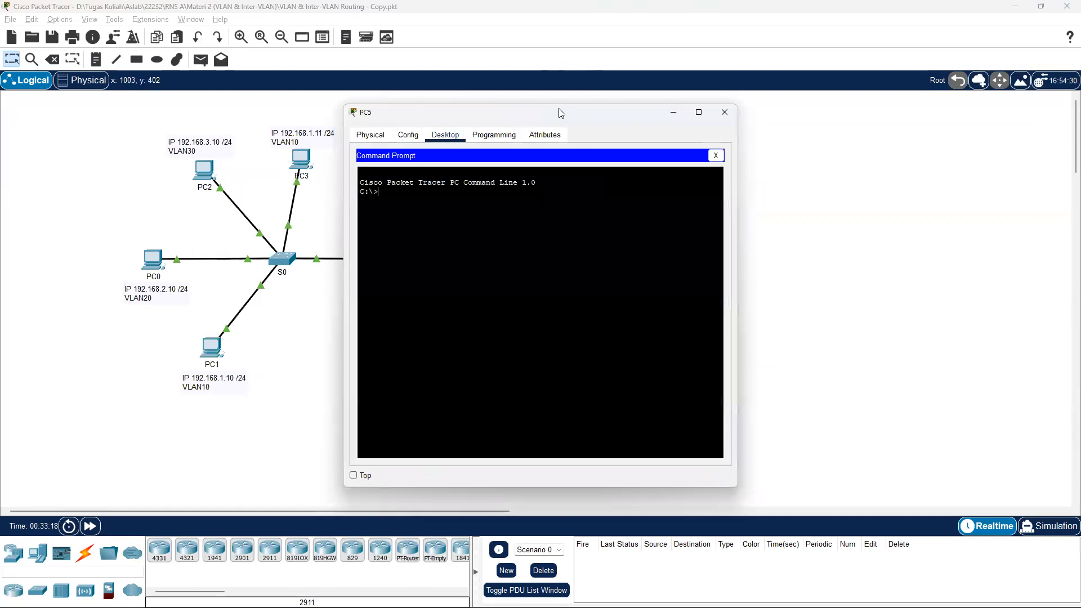
left_click_drag(553, 108, 859, 86)
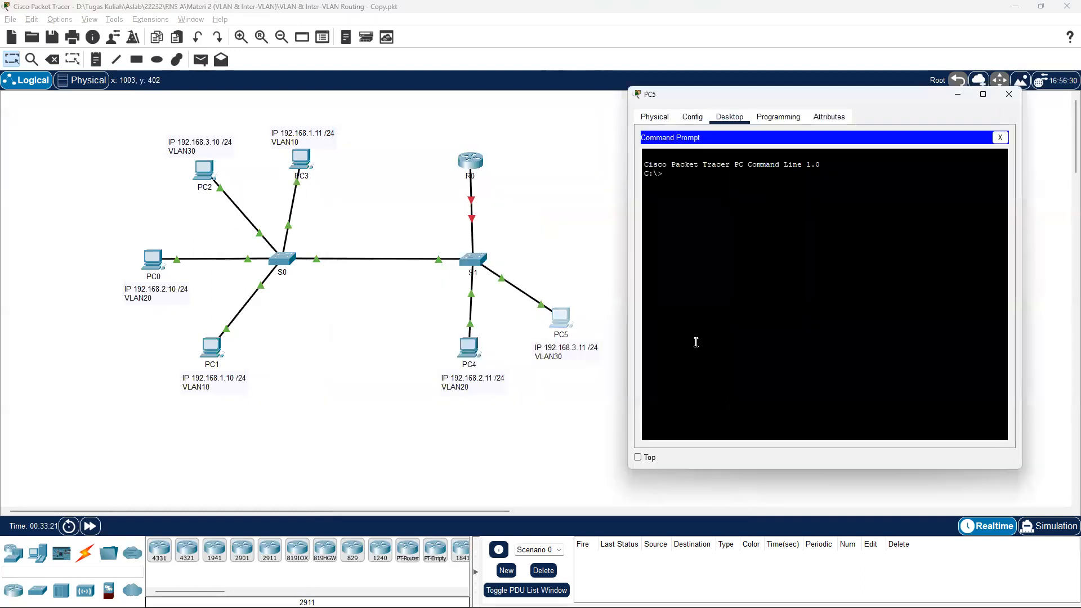
type("ping 192.168.3.10")
key("Return")
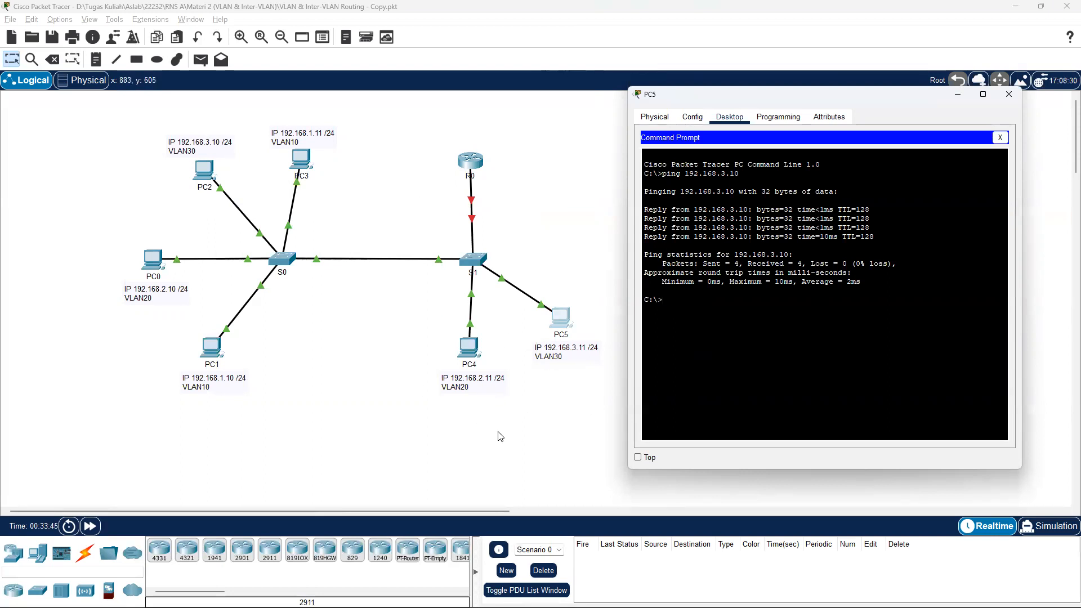
Ping PC4 in VLAN 20 at 192.168.2.11 from PC5 to test connectivity between different VLANs.
key("Up")
key("BackSpace")
key("BackSpace")
key("BackSpace")
key("BackSpace")
type("2.10")
key("BackSpace")
type("1")
key("Return")
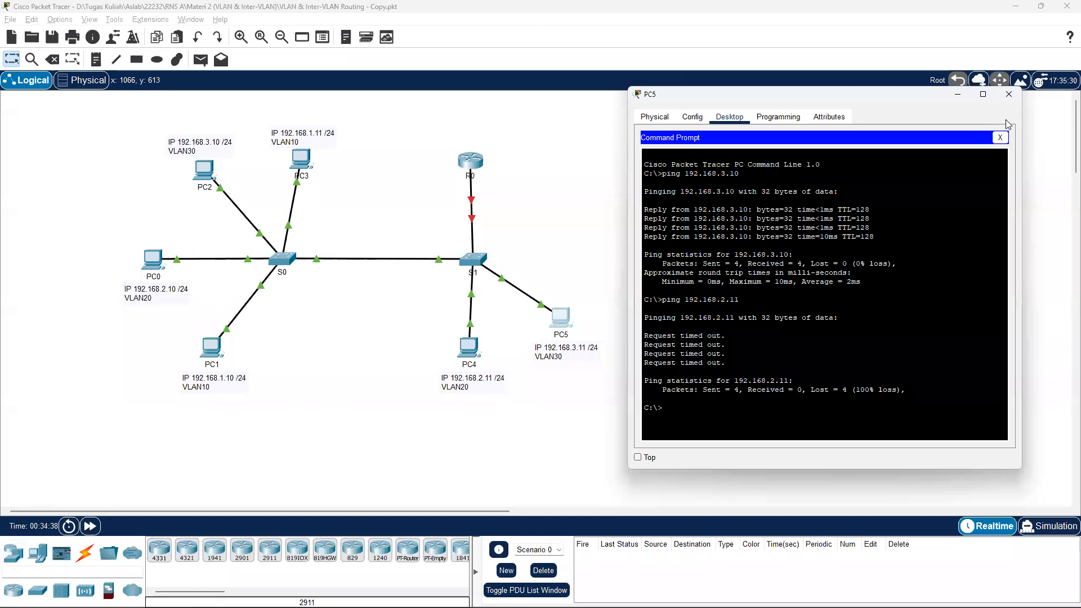
Close PC5's window and ping PC0 in the same VLAN at 192.168.2.10 from PC4's Command Prompt.
left_click(1009, 94)
left_click(468, 348)
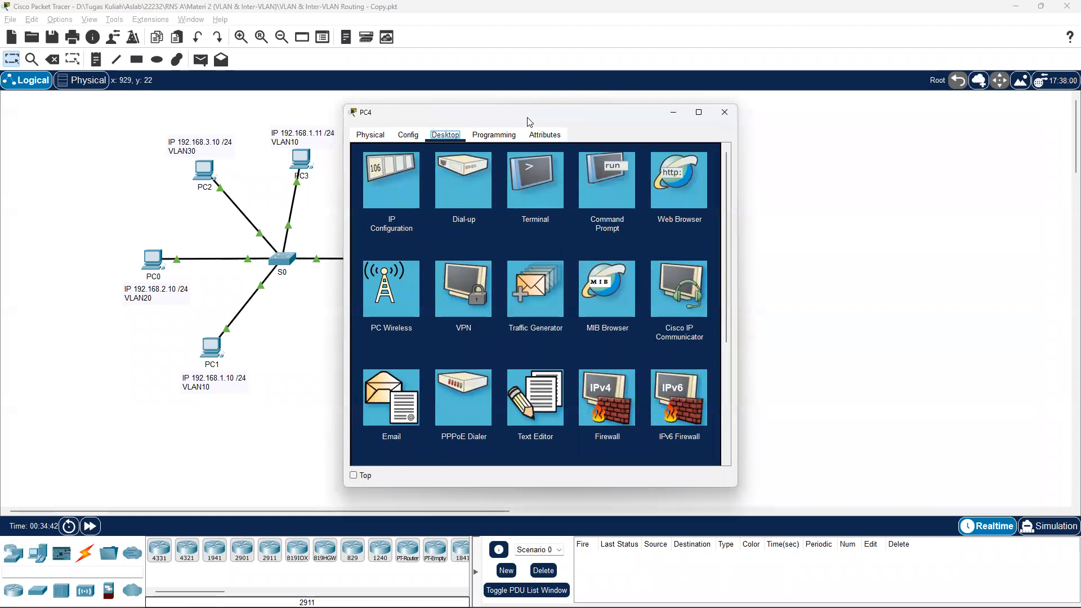
left_click_drag(529, 121, 781, 109)
left_click(849, 173)
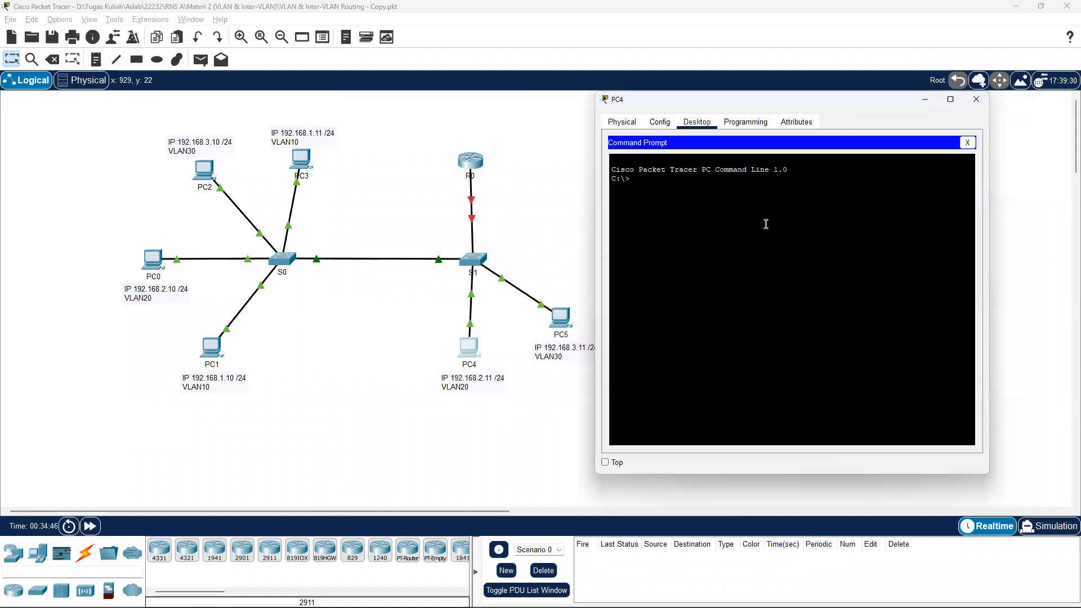
type("ping 192.168.2.10")
key("Return")
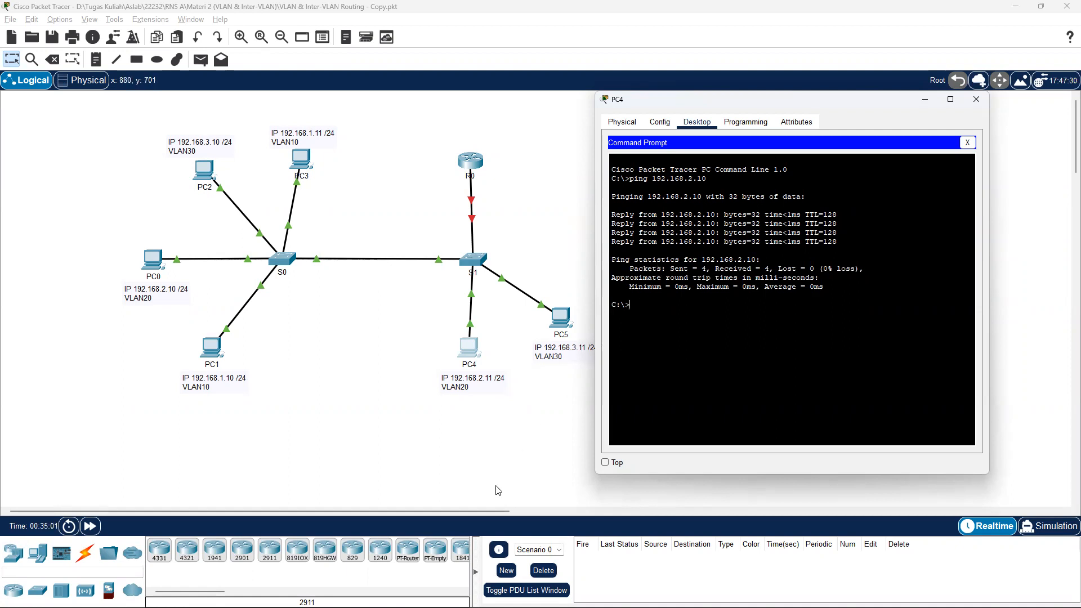
left_click(978, 99)
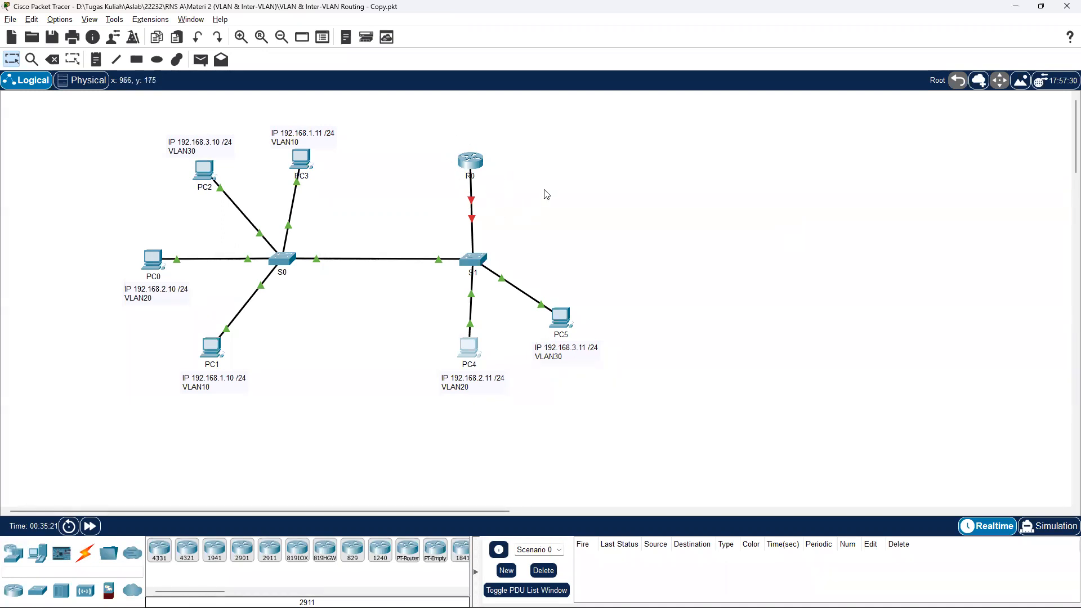
Open router R0's command line beside the topology and enter global configuration mode with enable and conf t.
left_click(472, 162)
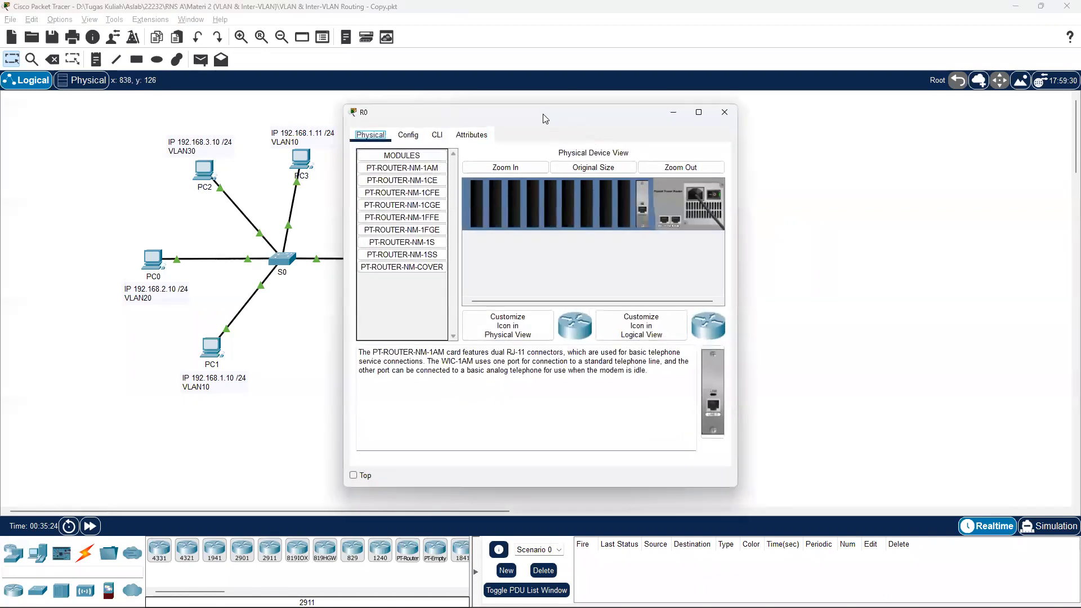
left_click_drag(552, 118, 835, 63)
left_click(719, 81)
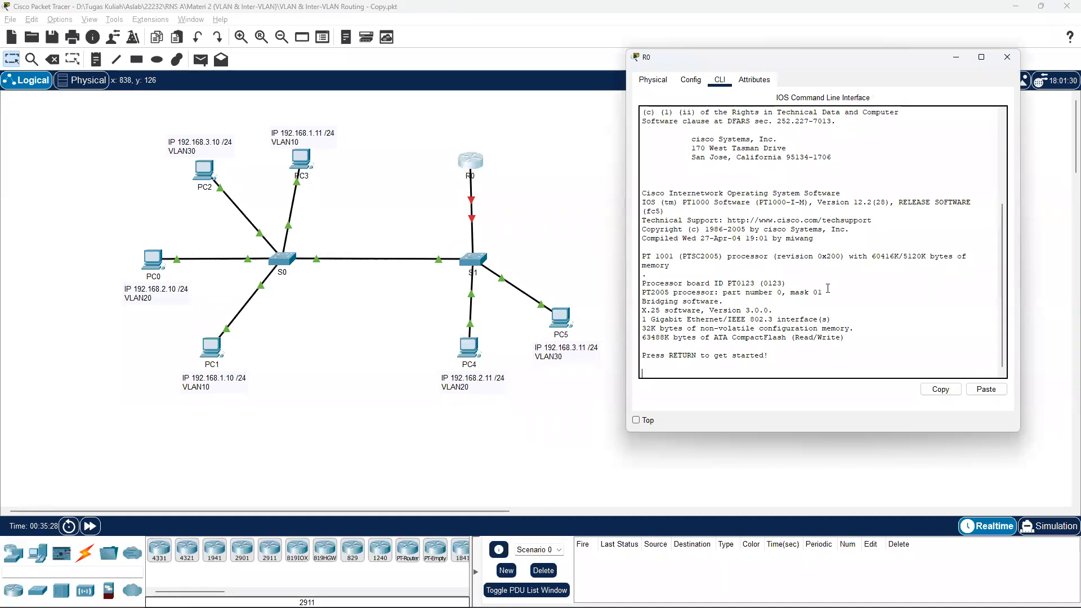
key("Return")
type("ena")
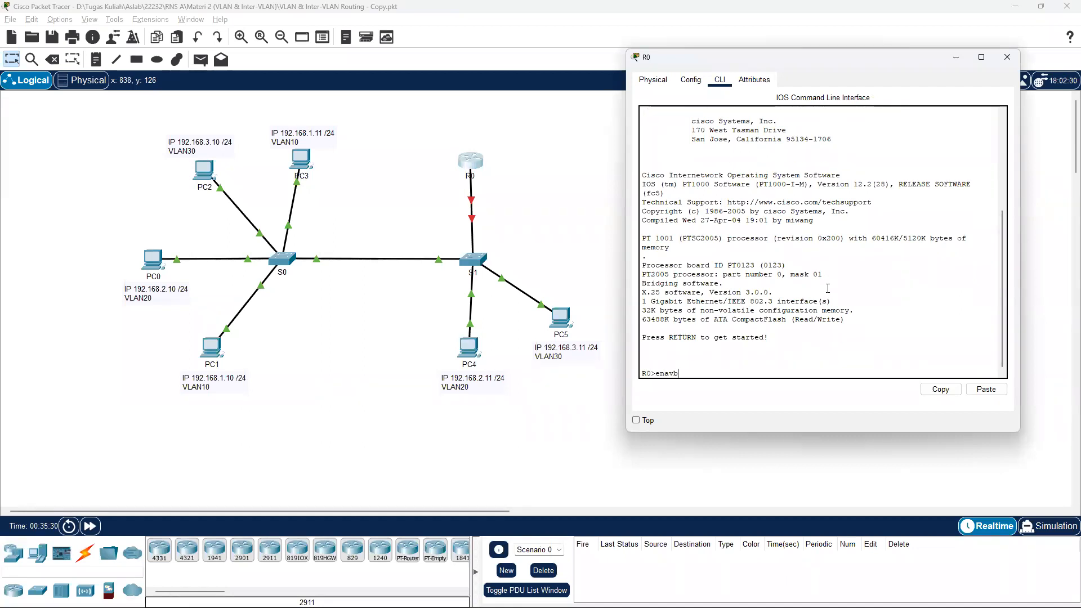
type("ble")
key("Return")
type("conf t")
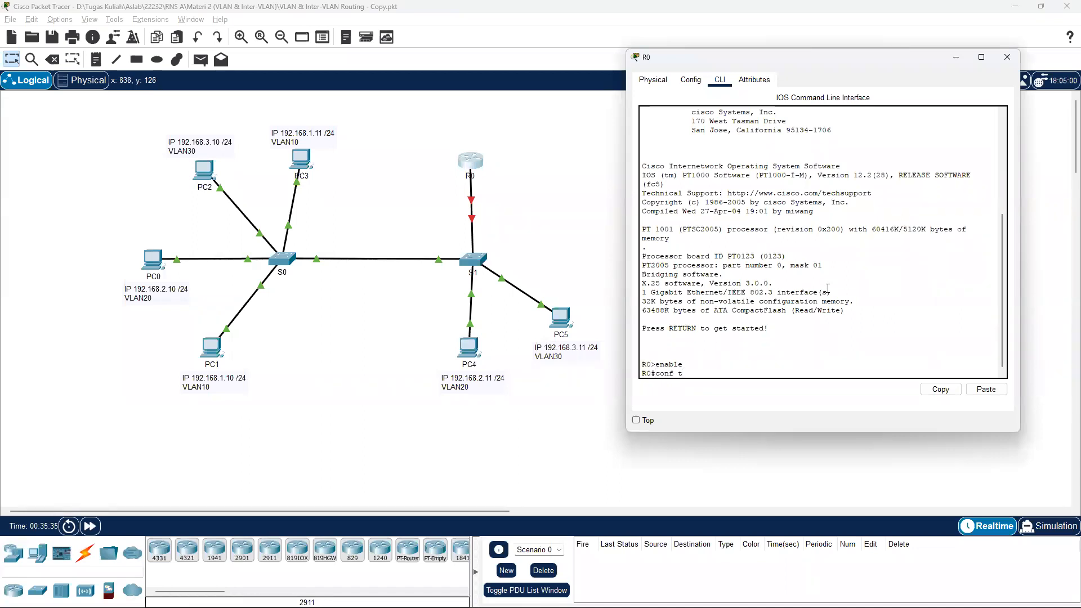
key("Return")
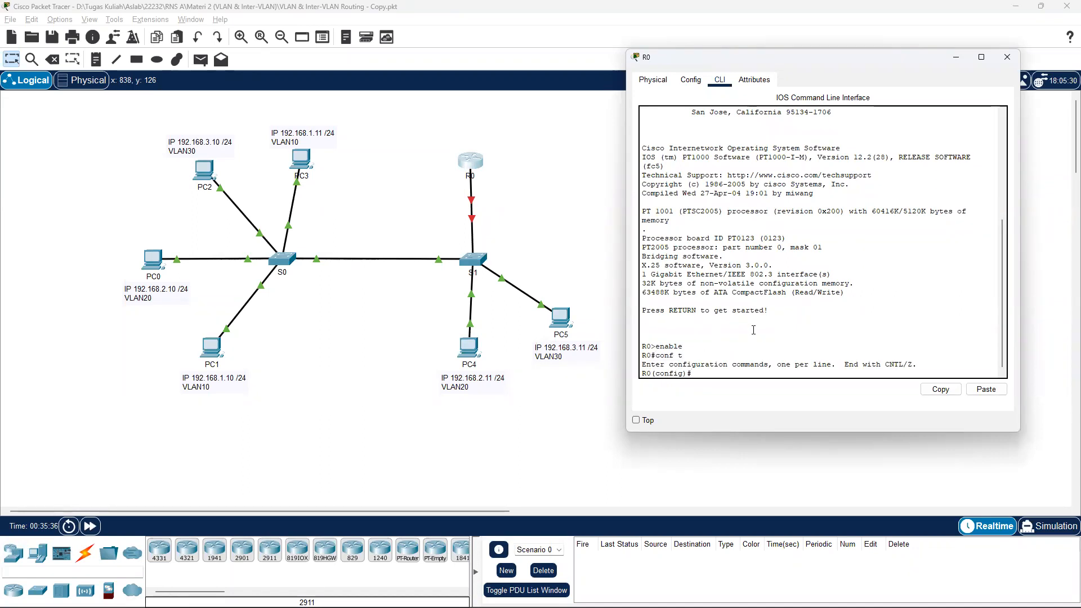
Check the link between R0 and S1 and enable R0's interface g0/0 with no shutdown.
left_click(591, 237)
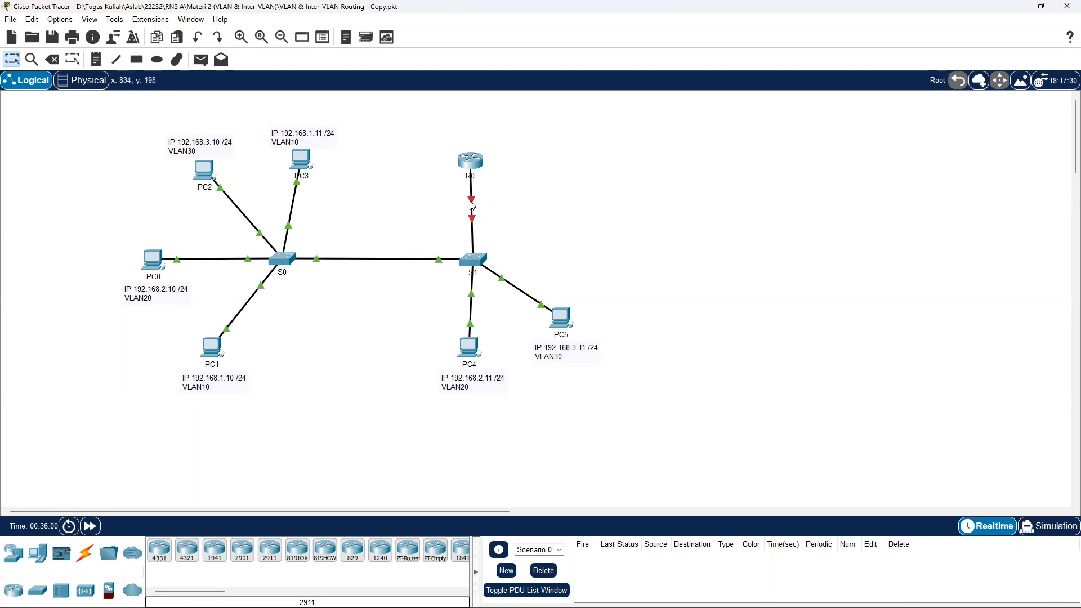
mouse_move(474, 203)
key("alt+Tab")
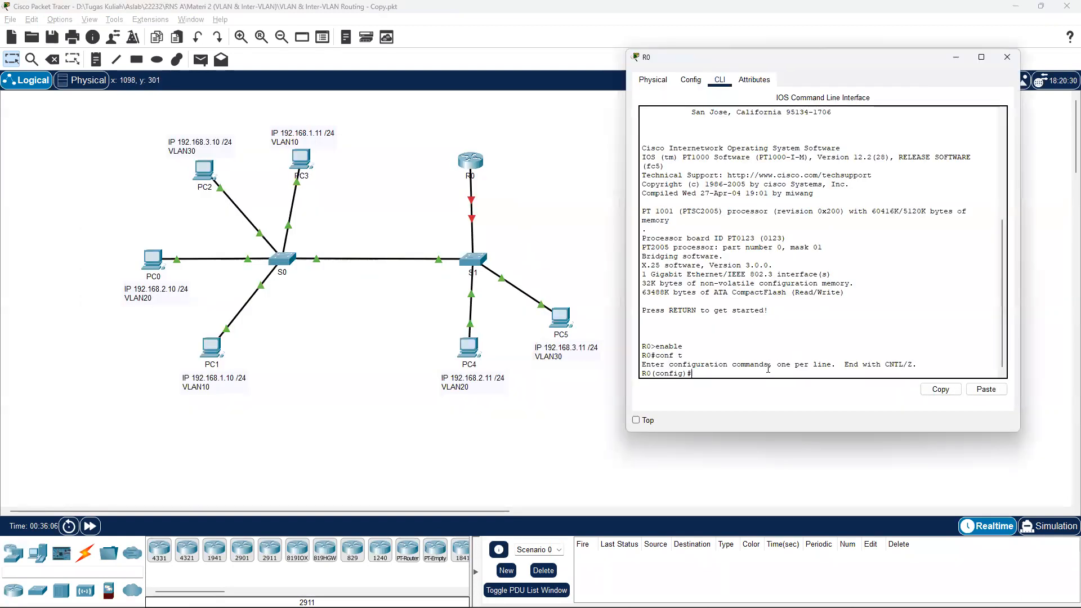
type("int g0/0")
key("Return")
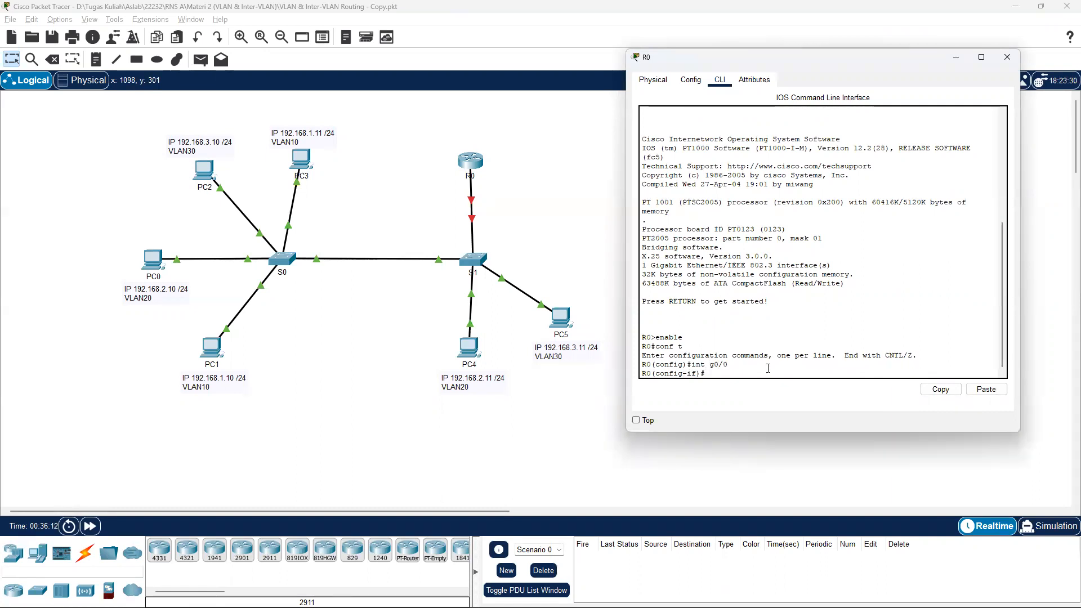
type("no shutdown")
key("Return")
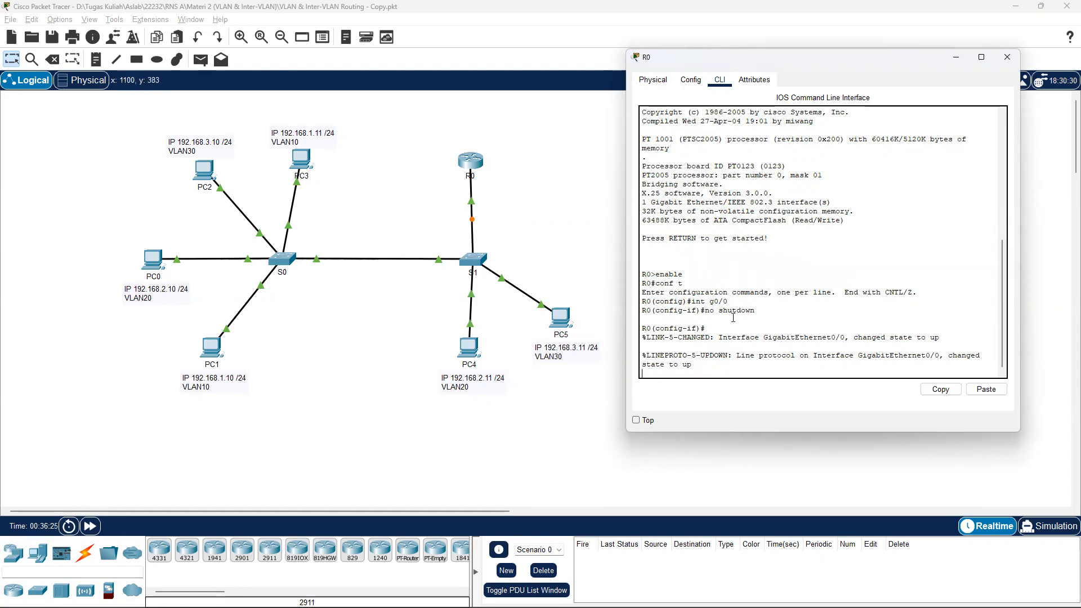
key("Return")
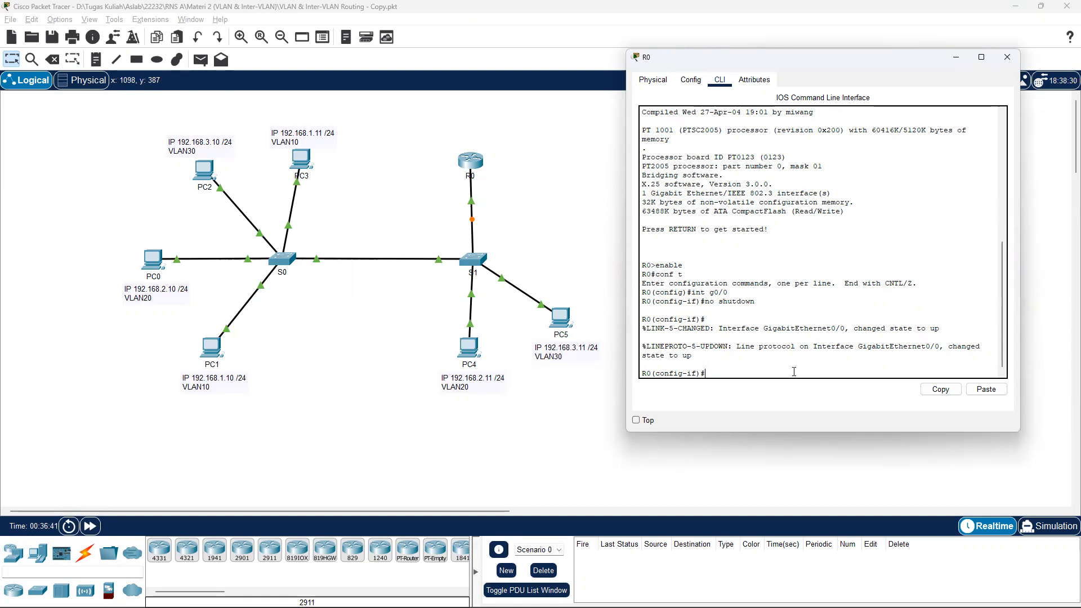
Create subinterface g0/0.10 on R0 for VLAN 10.
type("int")
type("g0/0.10")
key("Return")
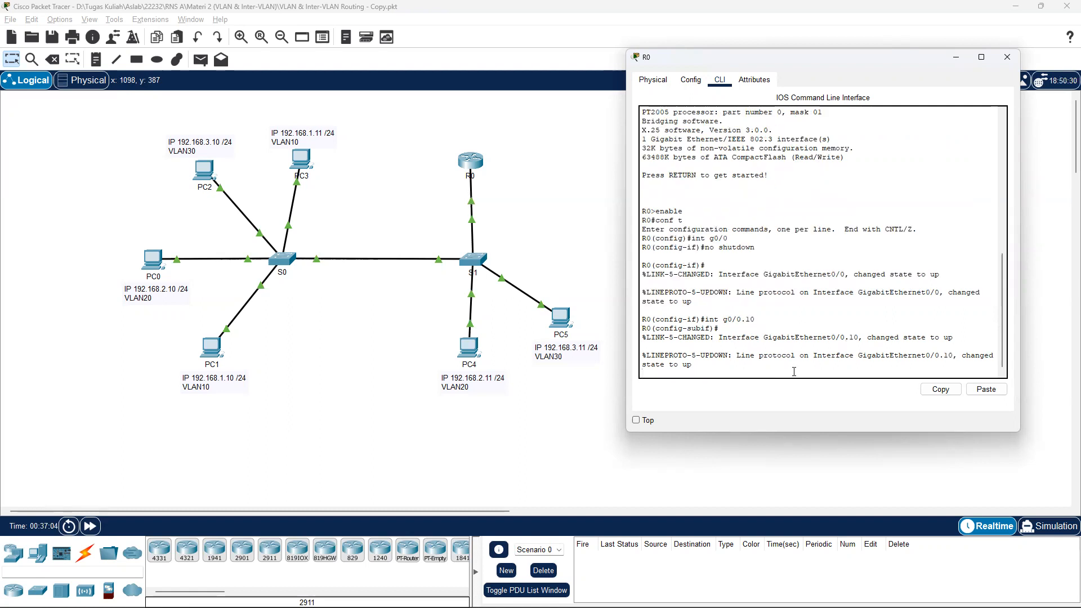
key("Return")
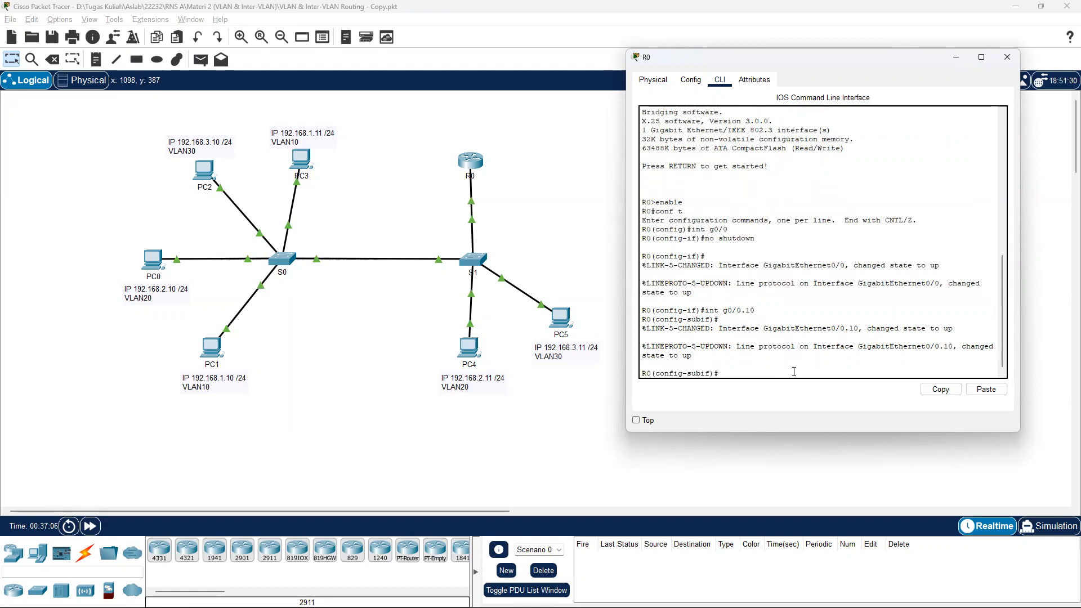
Set the encapsulation of subinterface g0/0.10 to dot1q with VLAN ID 10.
left_click_drag(711, 375, 684, 376)
left_click(744, 377)
type("encapsulation")
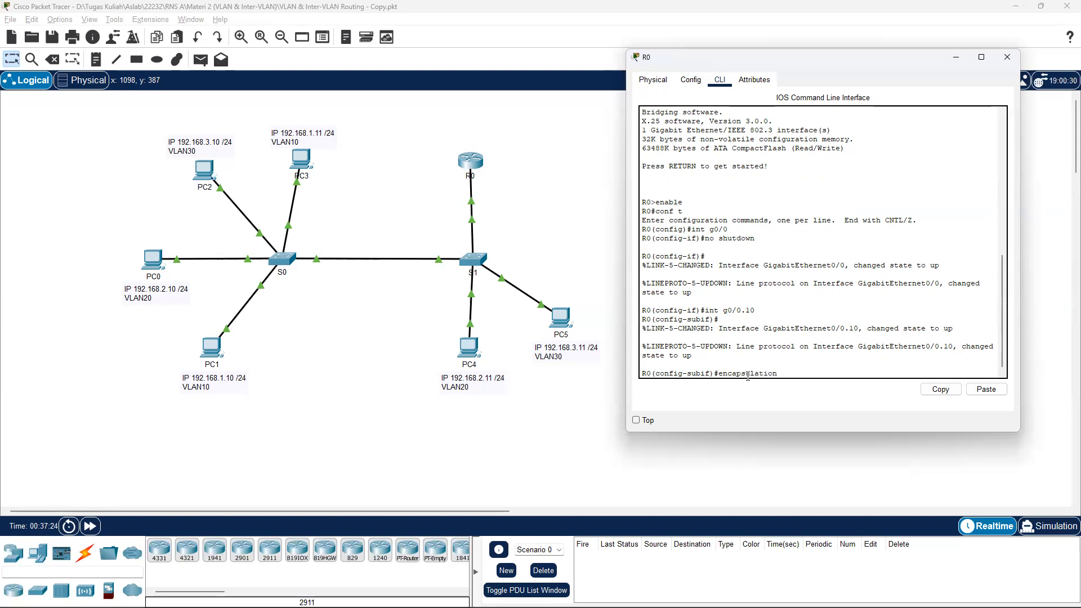
type(" dot1q")
double_click(809, 373)
key("Return")
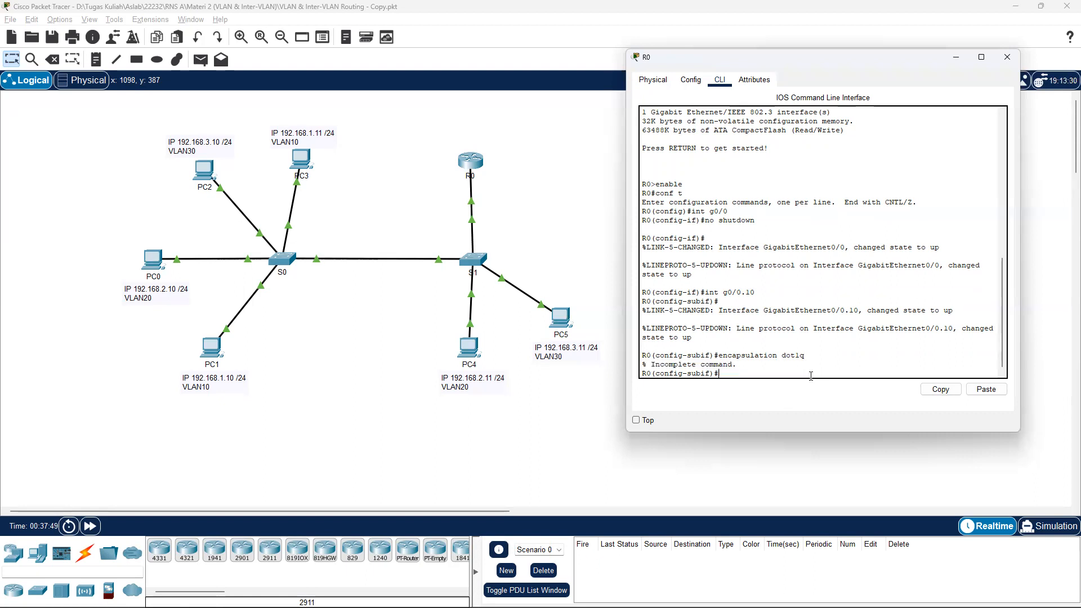
key("Up")
type("10")
key("Return")
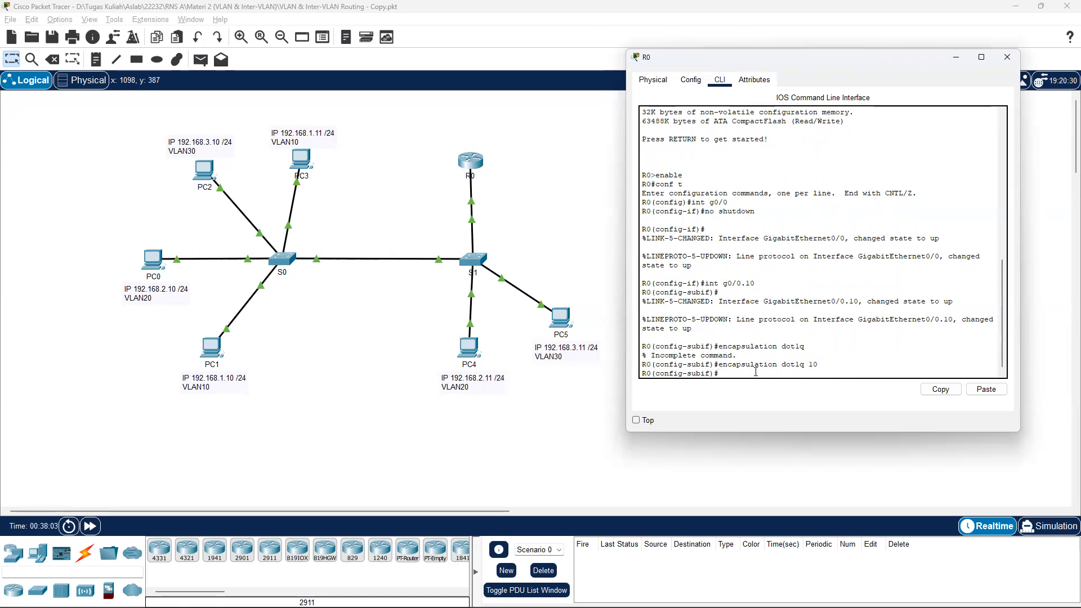
Assign IP address 192.168.1.1 with mask 255.255.255.0 to subinterface g0/0.10.
type("ip add 192.168.1.1 255.2")
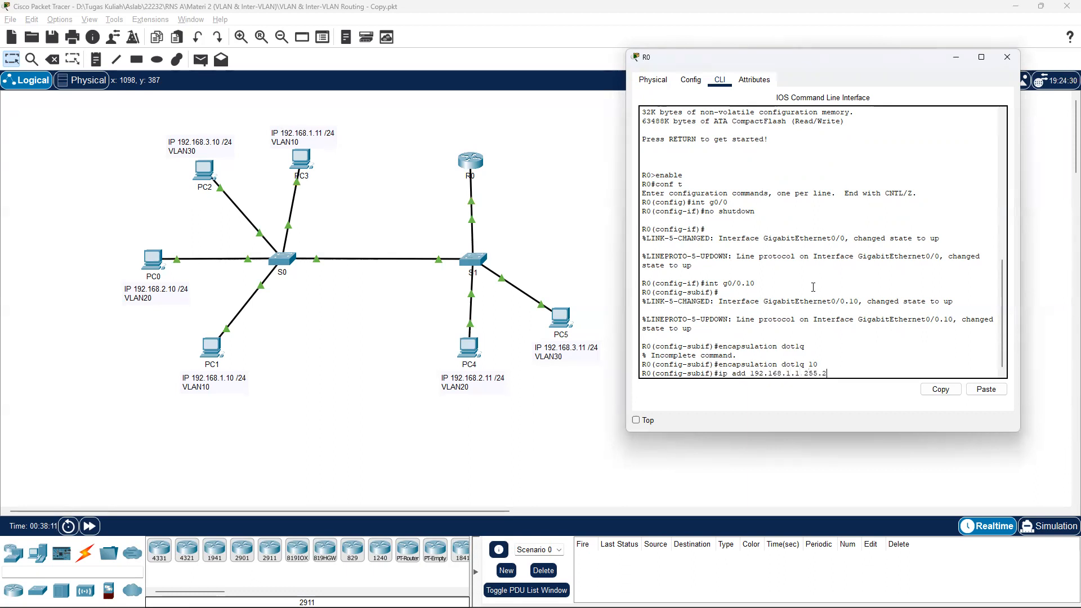
type("55.255.0")
key("Return")
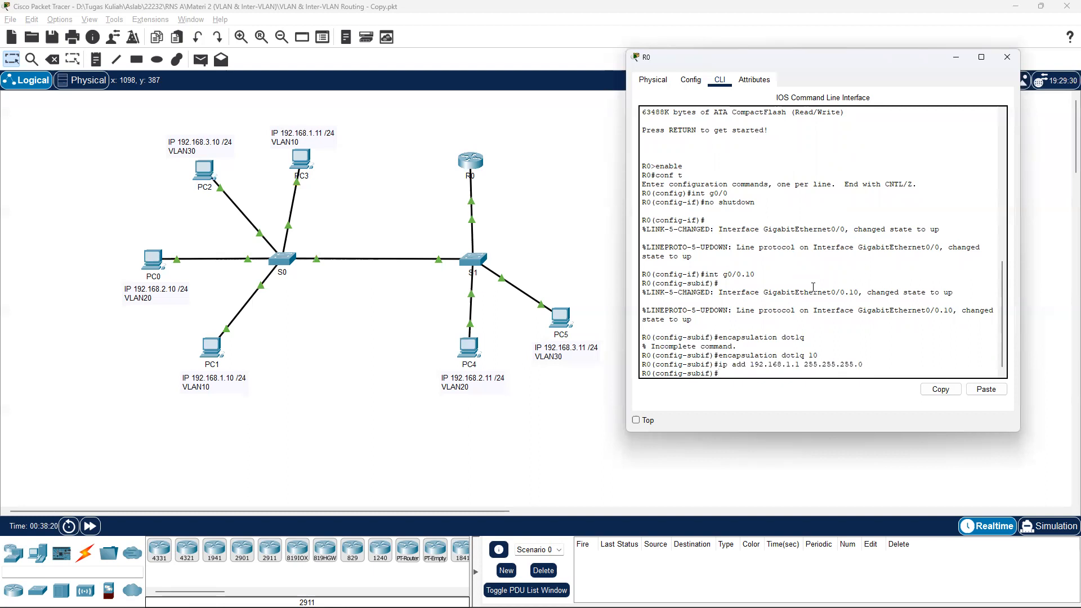
Create subinterface g0/0.20 on R0 for VLAN 20 by reusing the earlier interface command.
key("Up")
key("Up")
key("Up")
key("Up")
key("Left")
key("BackSpace")
type("2")
key("Return")
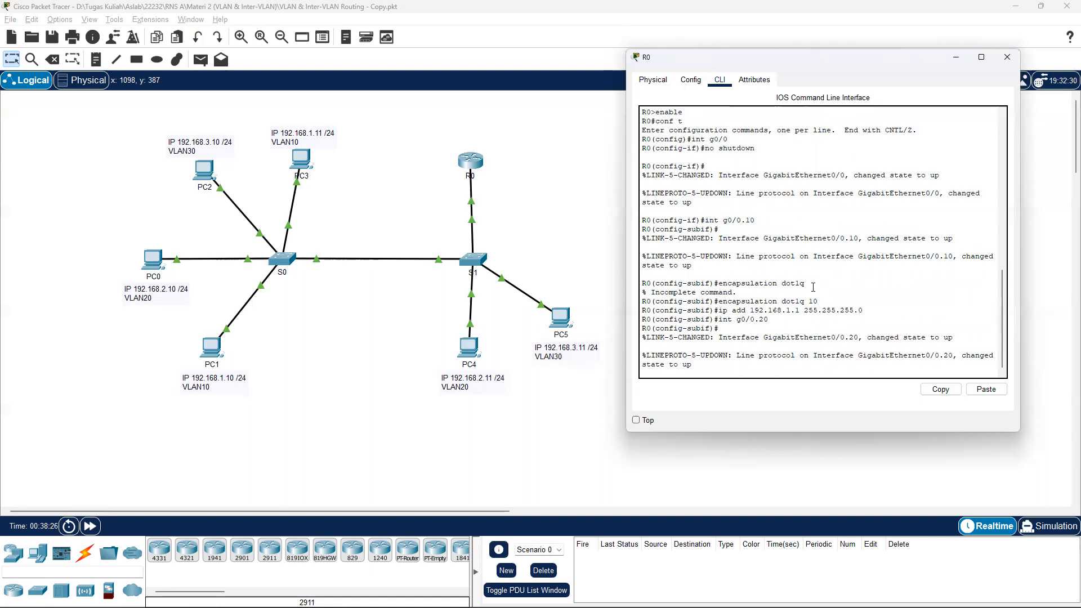
key("Return")
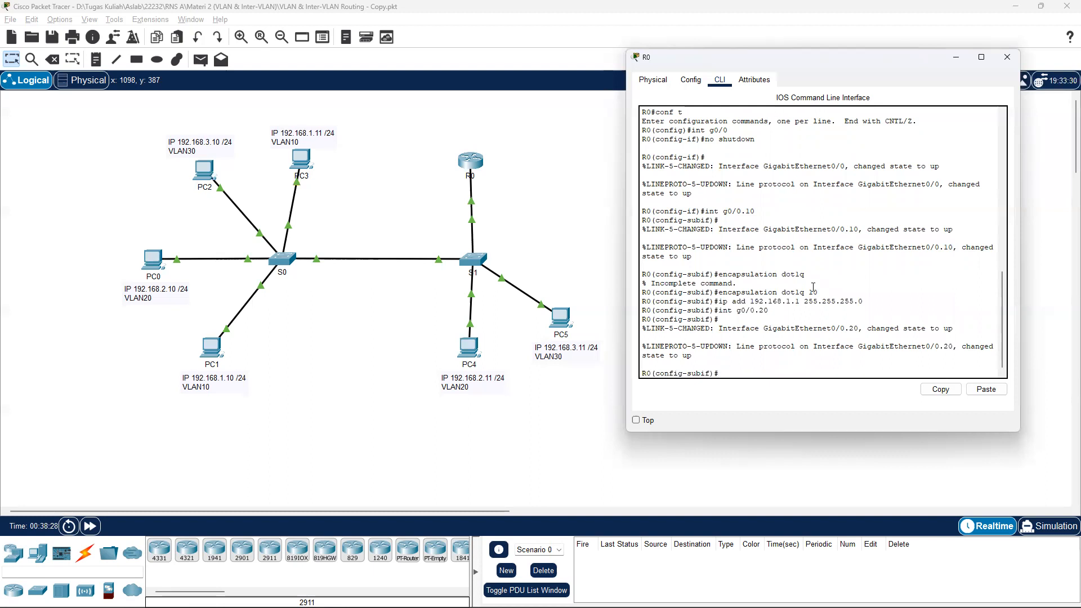
Set the encapsulation of subinterface g0/0.20 to dot1q with VLAN ID 20.
key("Up")
key("Up")
key("Up")
key("Left")
key("BackSpace")
type("2")
key("Return")
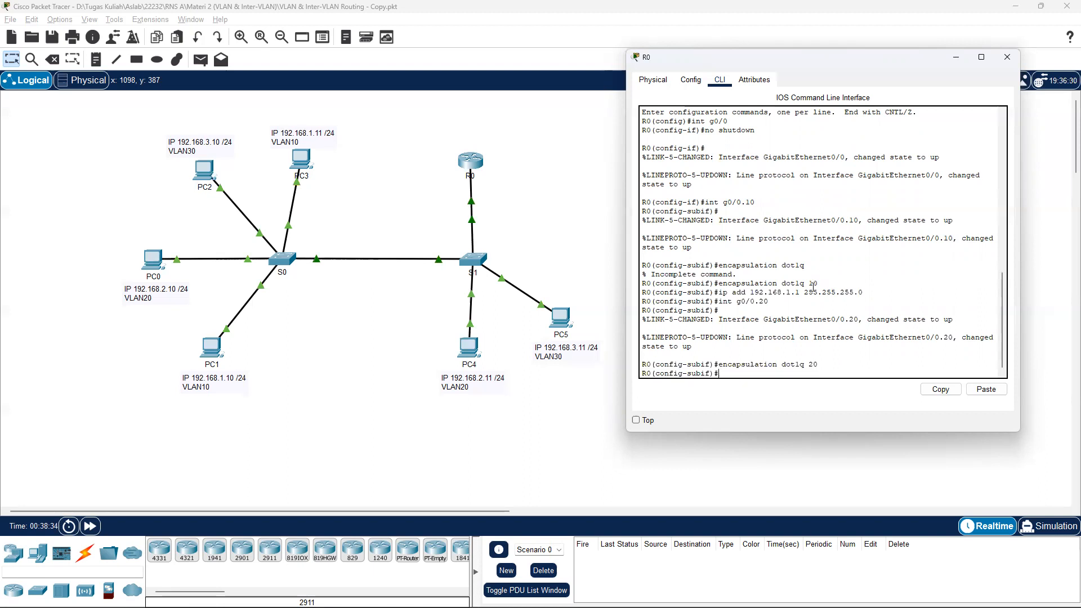
Assign IP address 192.168.2.1 with mask 255.255.255.0 to subinterface g0/0.20.
key("Up")
key("Up")
key("Up")
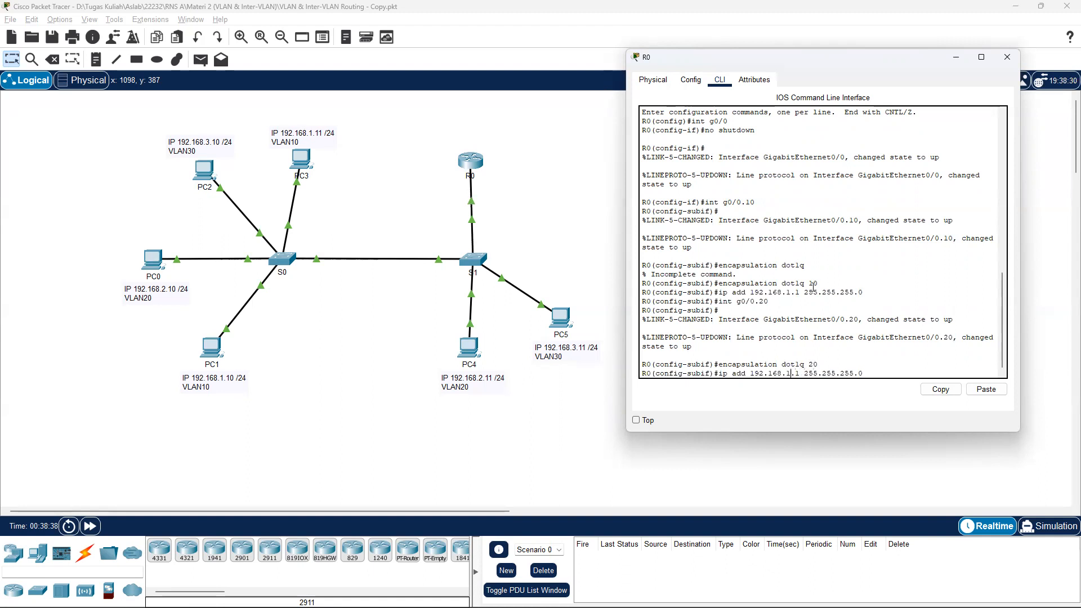
key("BackSpace")
type("2")
key("Return")
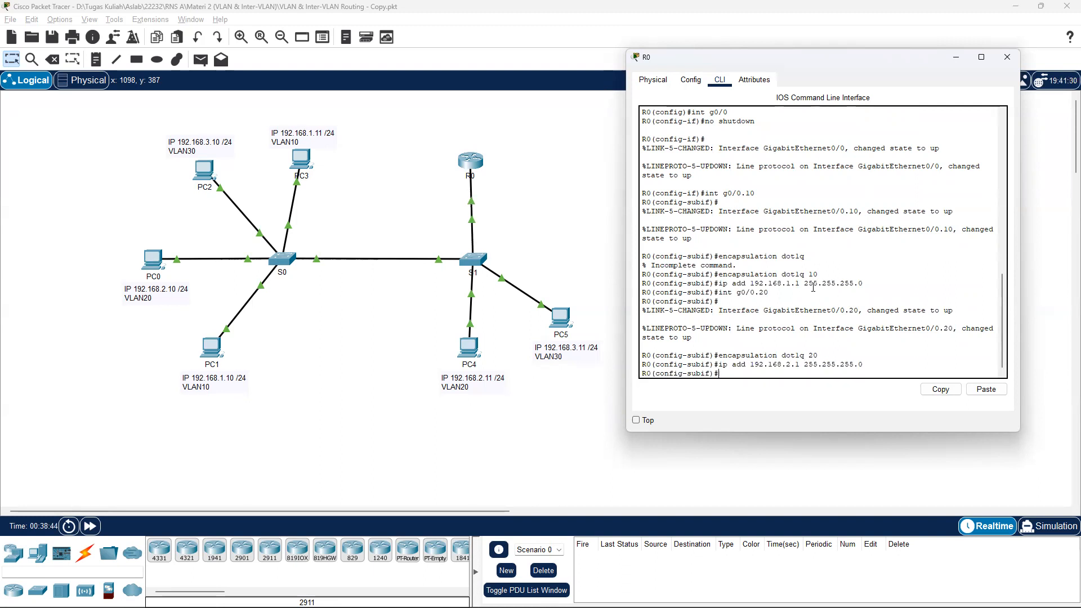
Create subinterface g0/0.30 on R0 for VLAN 30 by reusing the earlier interface command.
key("Up")
key("Up")
key("Up")
key("Left")
key("Return")
Set the encapsulation of subinterface g0/0.30 to dot1q with VLAN ID 30.
key("Up")
key("Up")
key("Up")
key("Left")
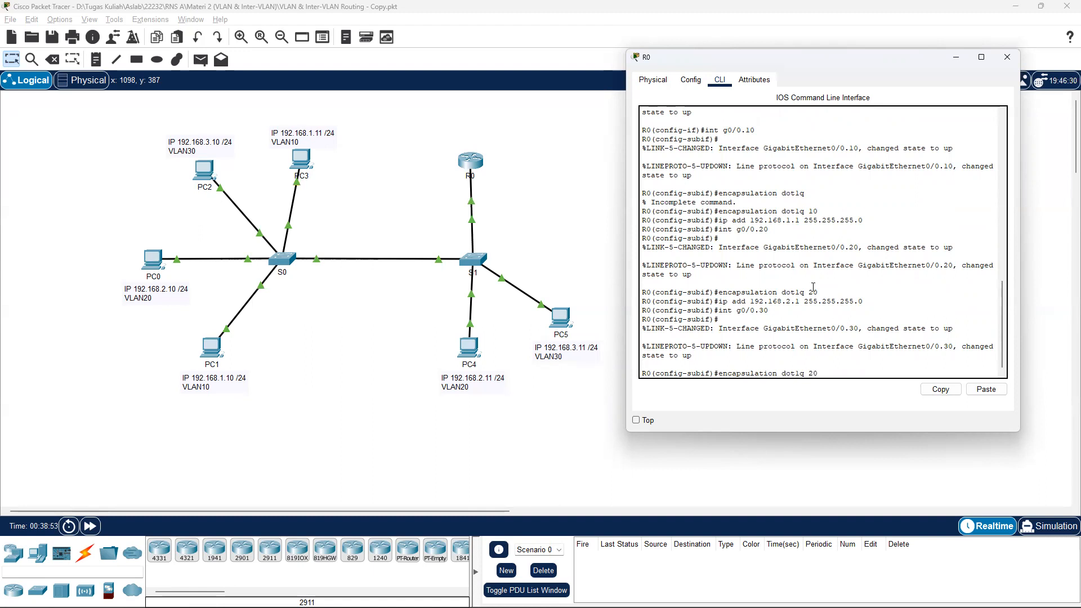
key("BackSpace")
type("3")
key("Return")
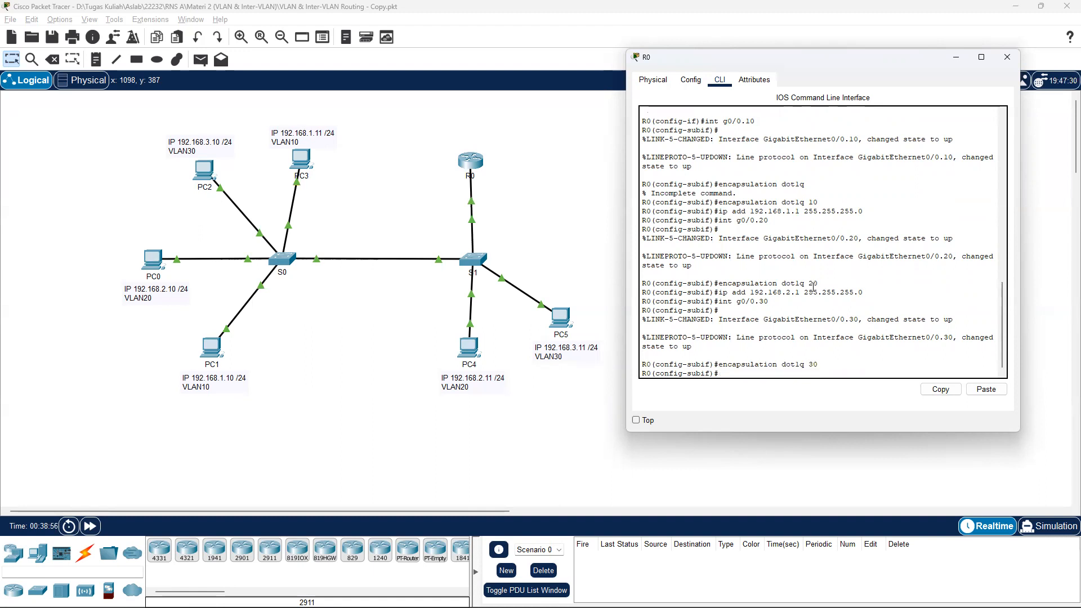
Assign IP address 192.168.3.1 with mask 255.255.255.0 to subinterface g0/0.30.
key("Up")
key("Up")
key("Up")
key("Left")
key("BackSpace")
type("3")
key("Return")
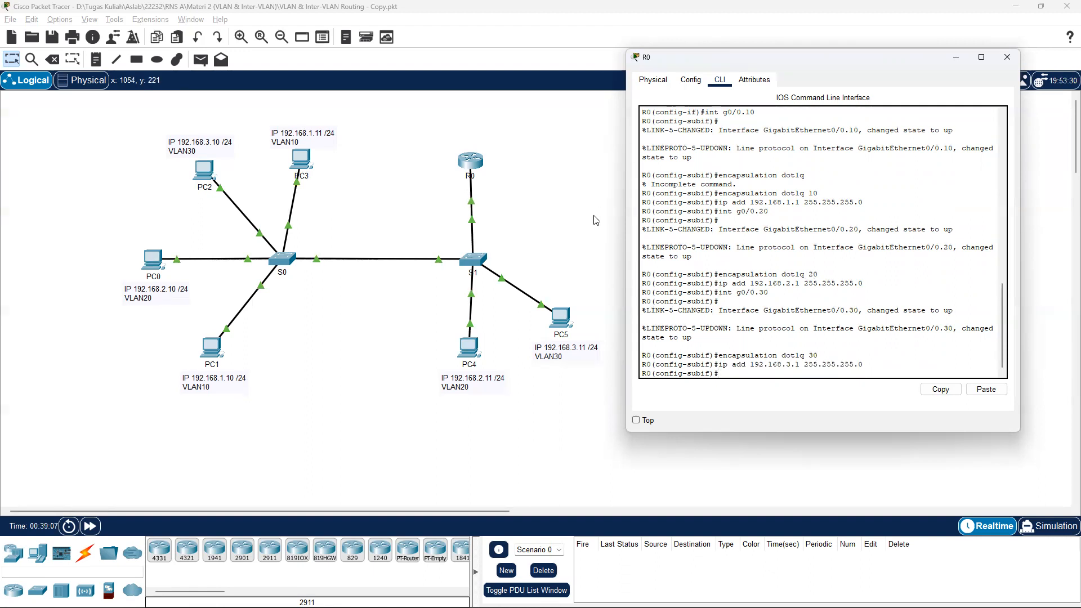
Return to the topology and reopen PC5's Command Prompt beside it.
left_click(594, 231)
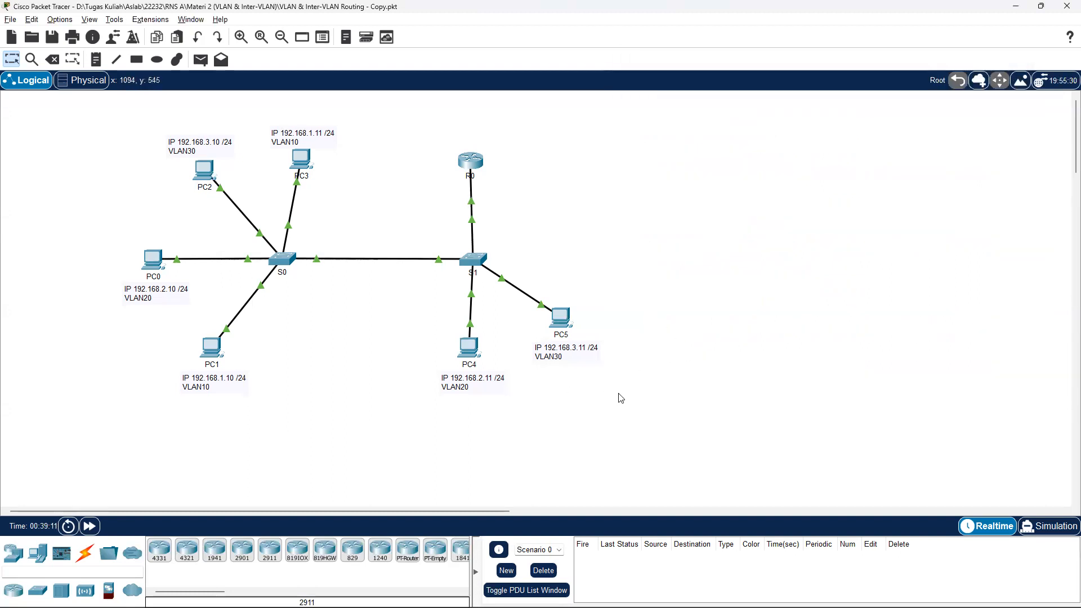
left_click(566, 319)
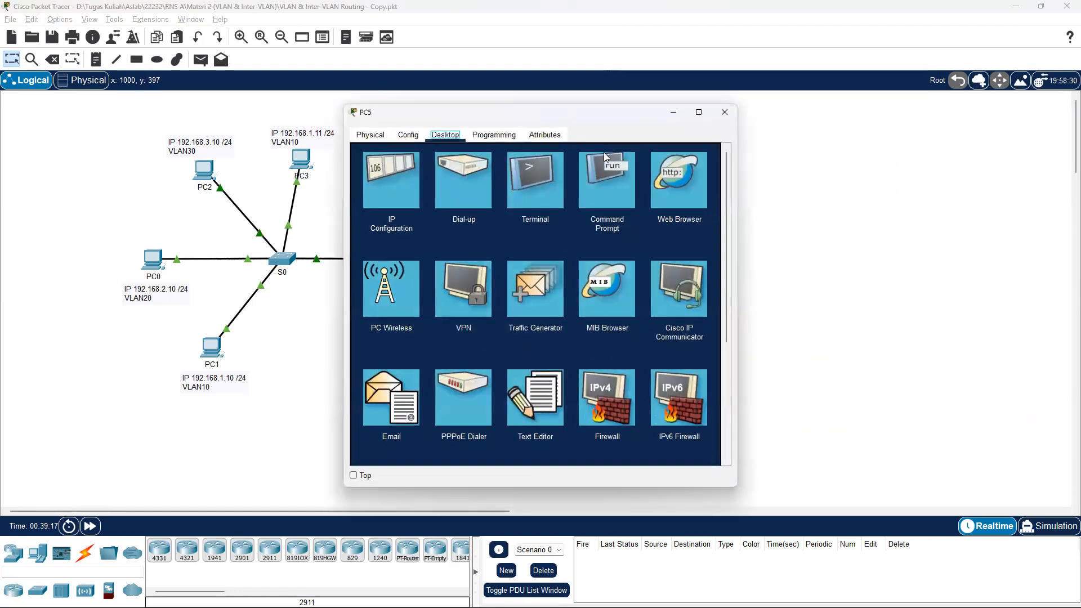
left_click_drag(560, 113, 798, 76)
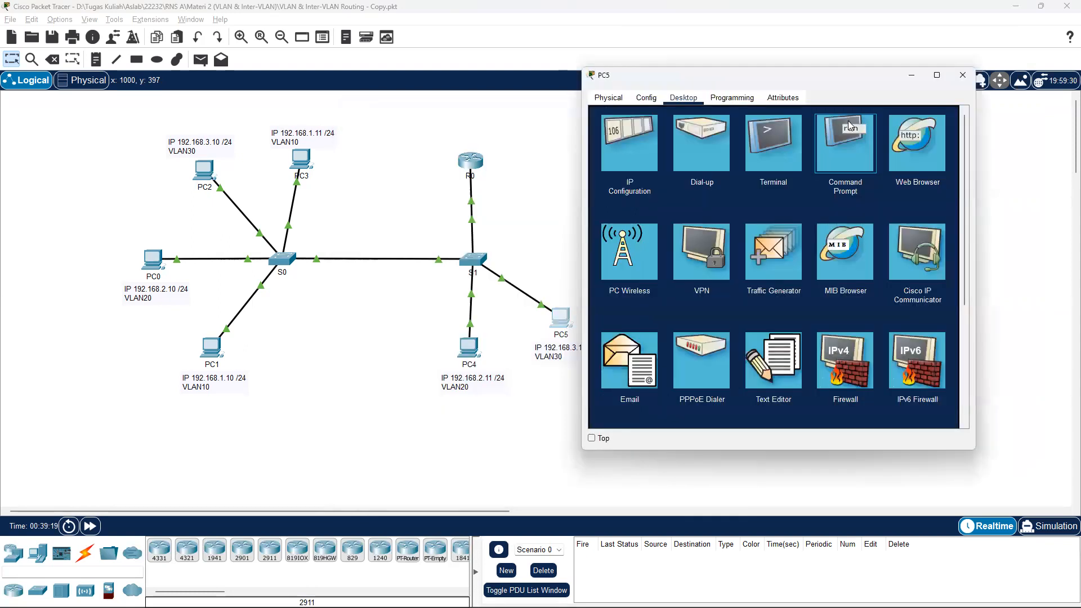
left_click(845, 143)
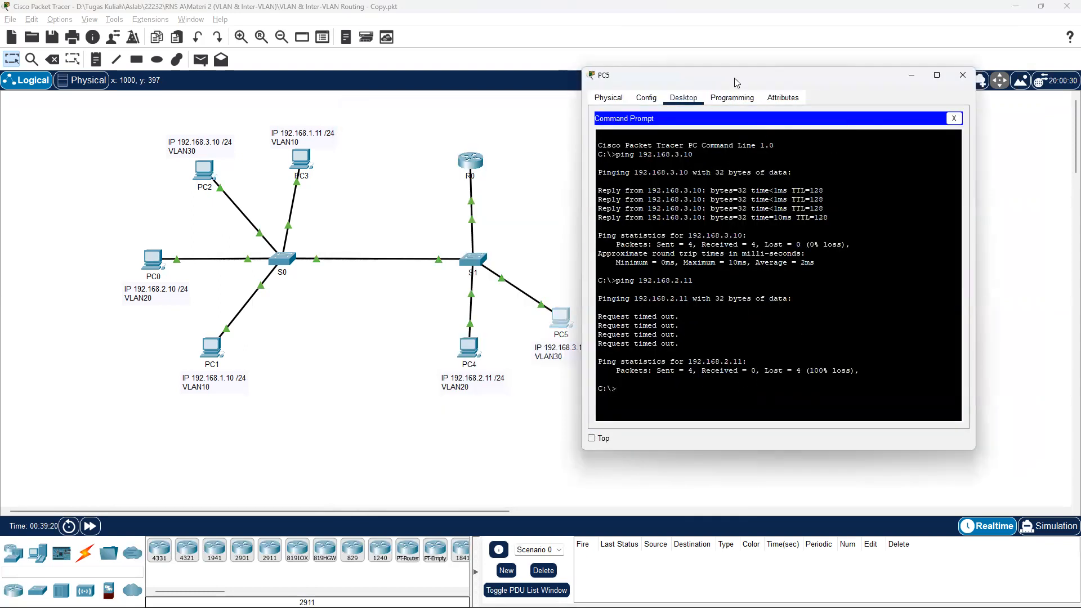
left_click_drag(737, 79, 772, 75)
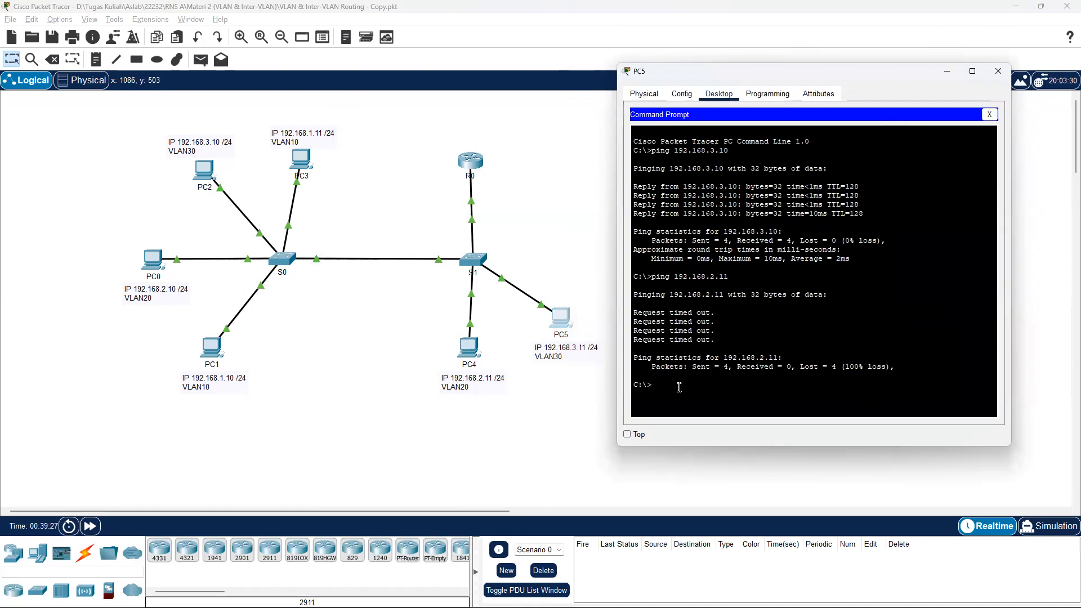
Ping PC4 in VLAN 20 at 192.168.2.11 from PC5 again to test the inter-VLAN routing.
type("ping 192.168")
type("2.")
key("BackSpace")
key("BackSpace")
type("8.2.11")
key("Return")
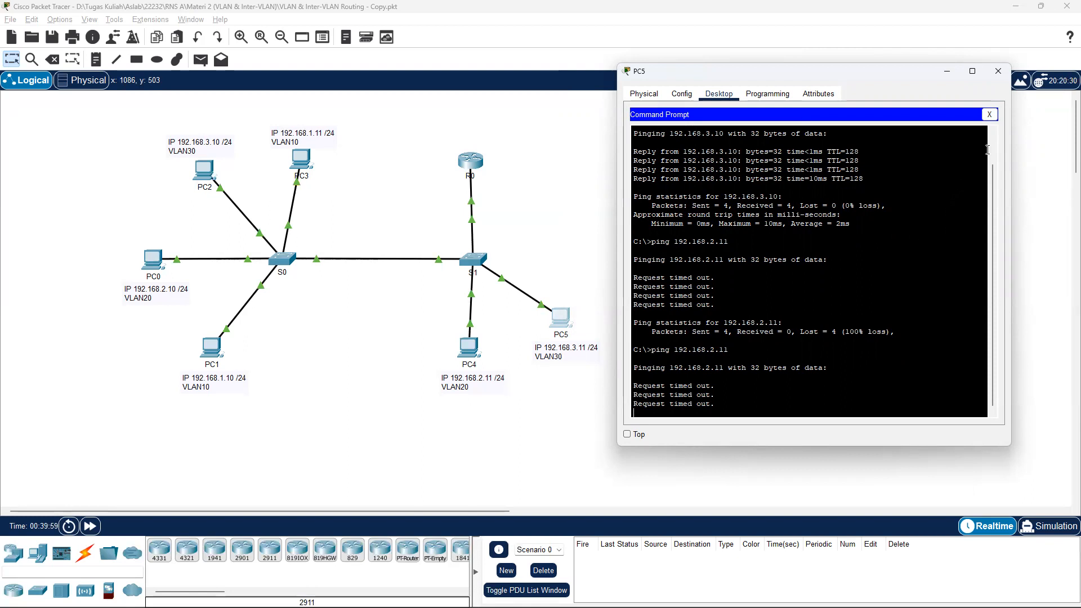
Close PC5's window and set interface g0/1 on switch S1, the link to router R0, to trunk mode.
left_click(997, 74)
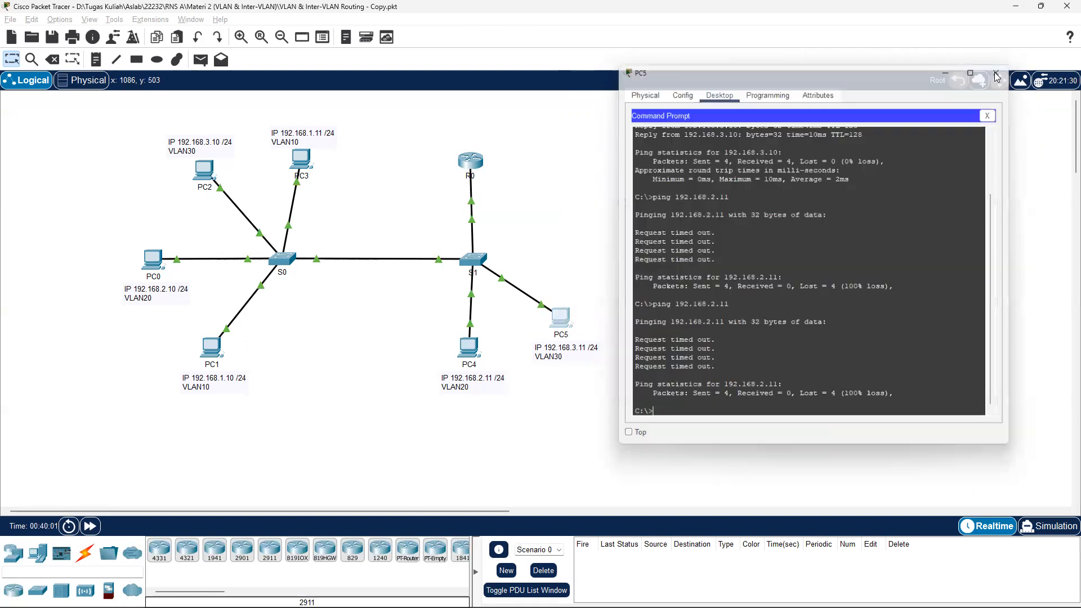
left_click(476, 260)
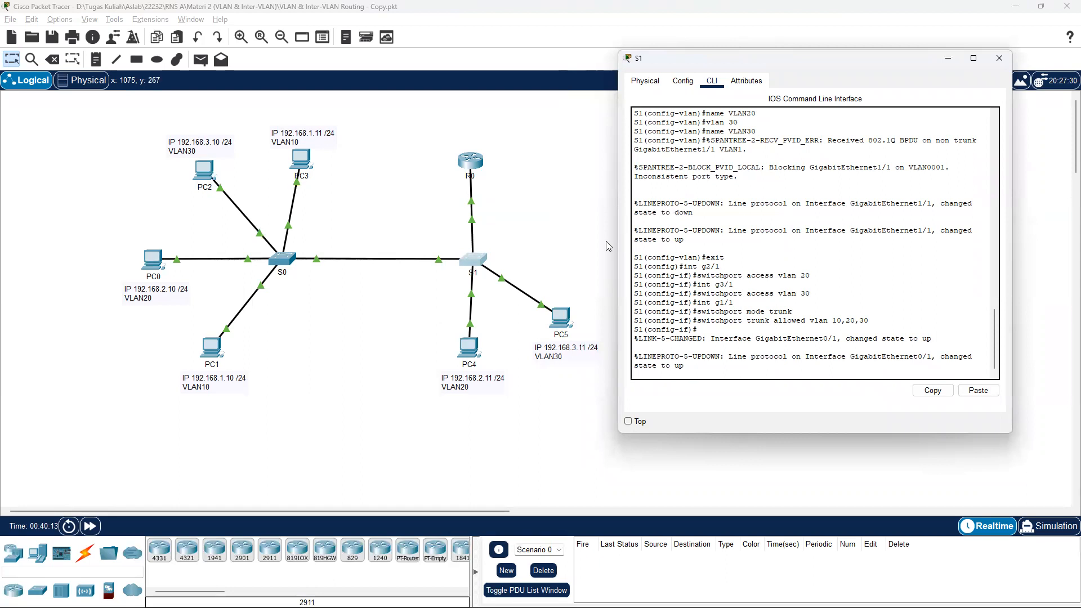
left_click(542, 233)
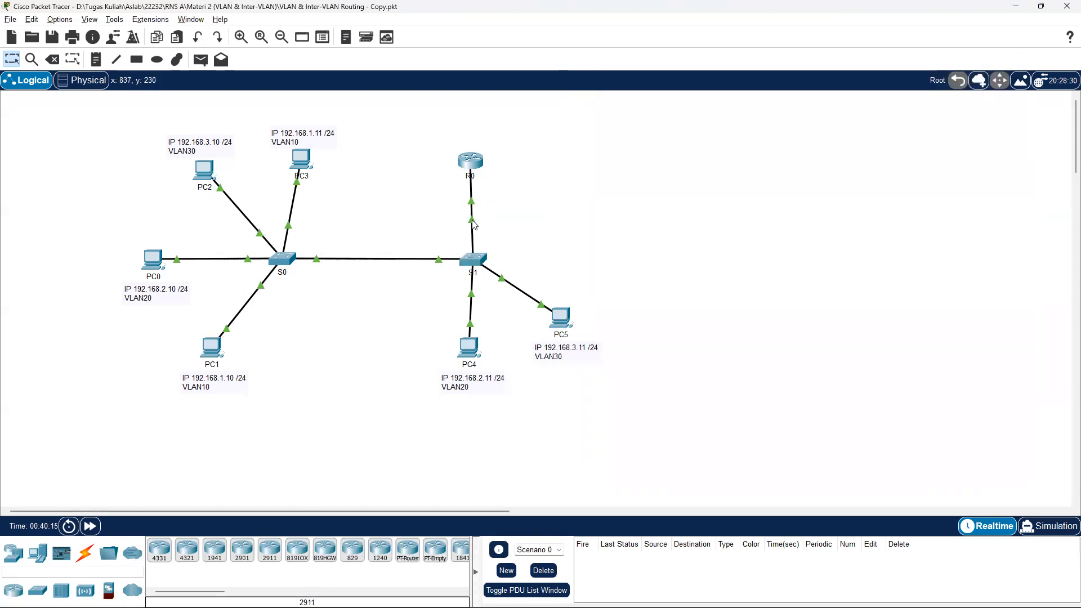
key("alt+Tab")
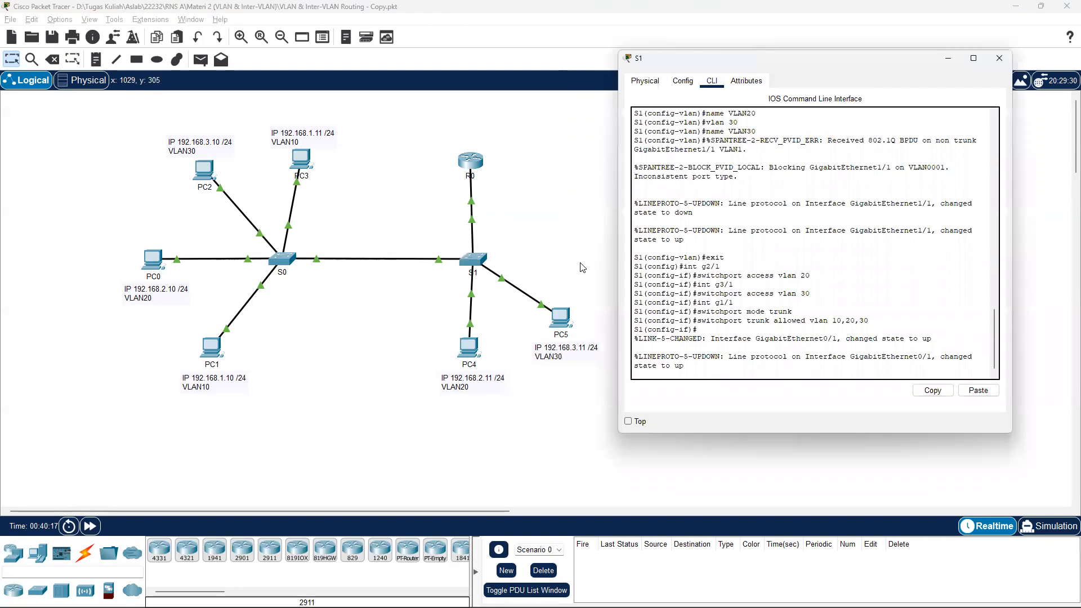
key("Return")
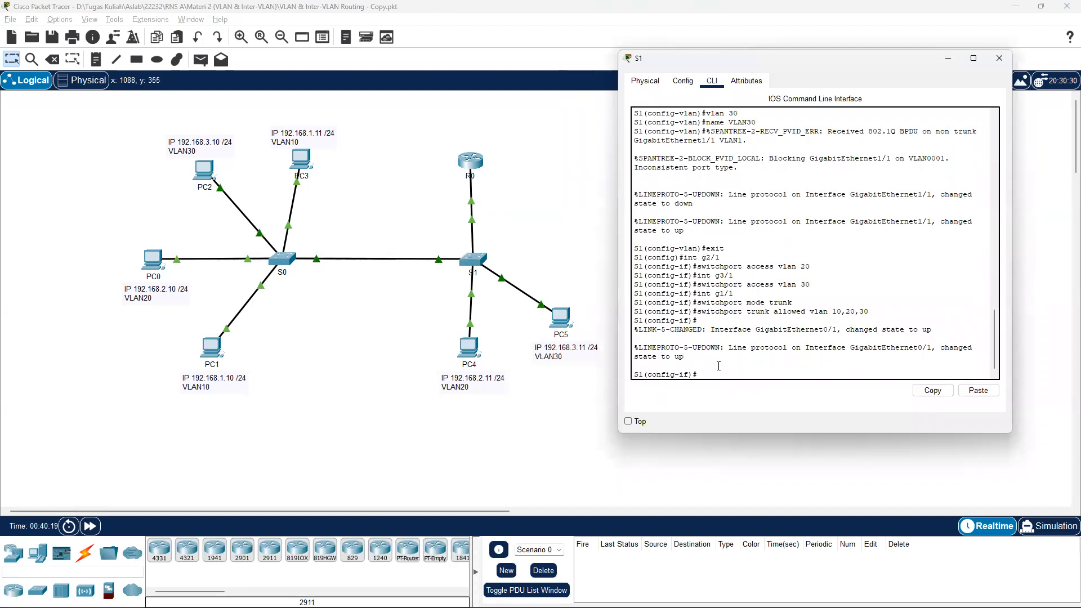
type("int g0/1")
key("Return")
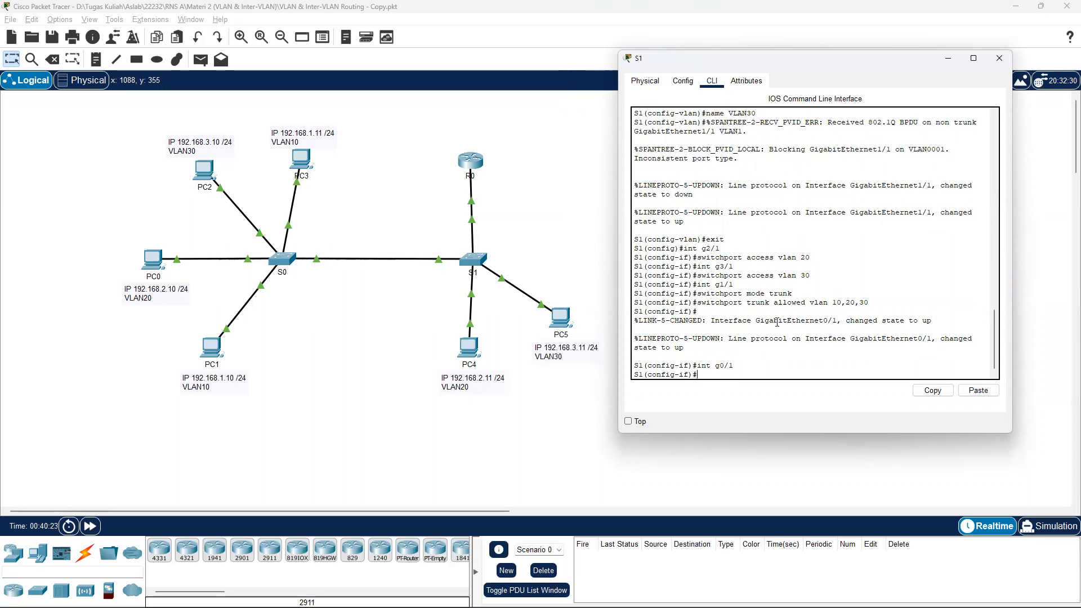
type("switchport mode trunk")
key("Return")
key("Return")
Allow VLANs 10, 20 and 30 on S1's g0/1 trunk and return to the topology.
type("switchport trunk allowed")
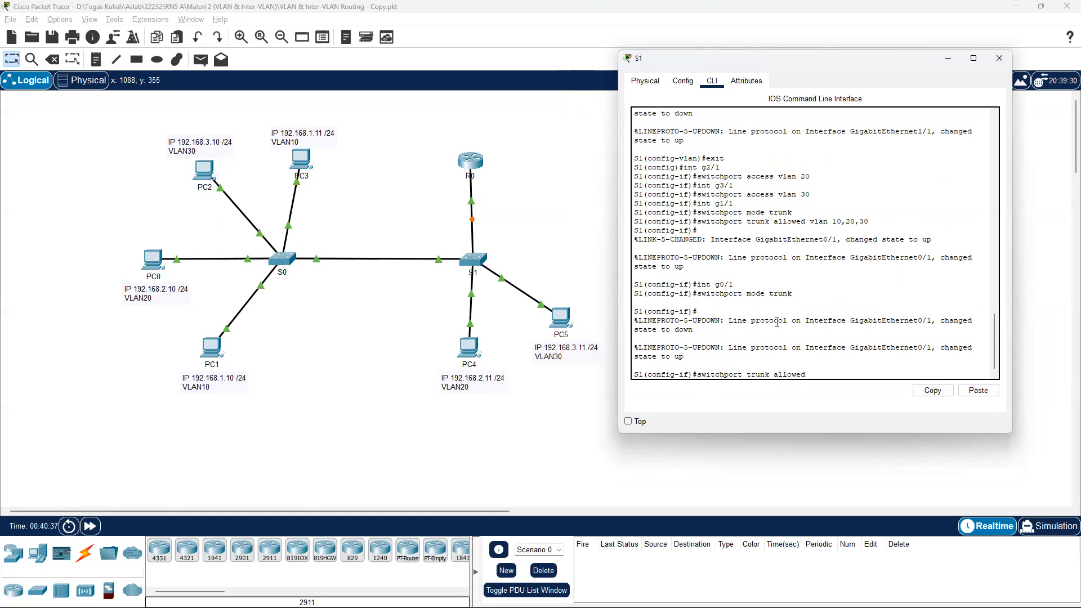
type(" vlan 10,20,30")
key("Return")
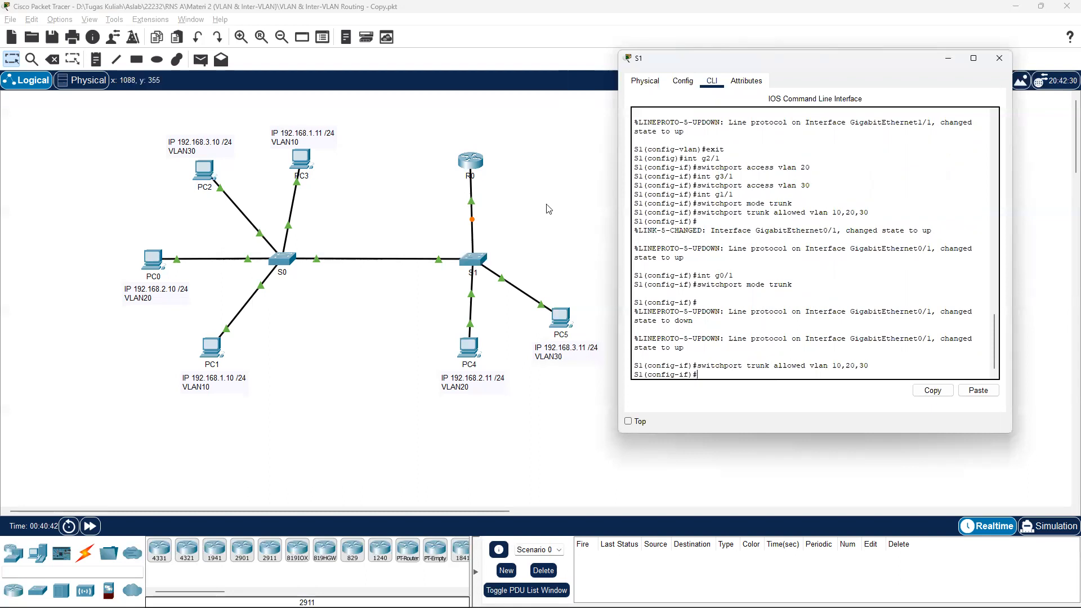
left_click(550, 249)
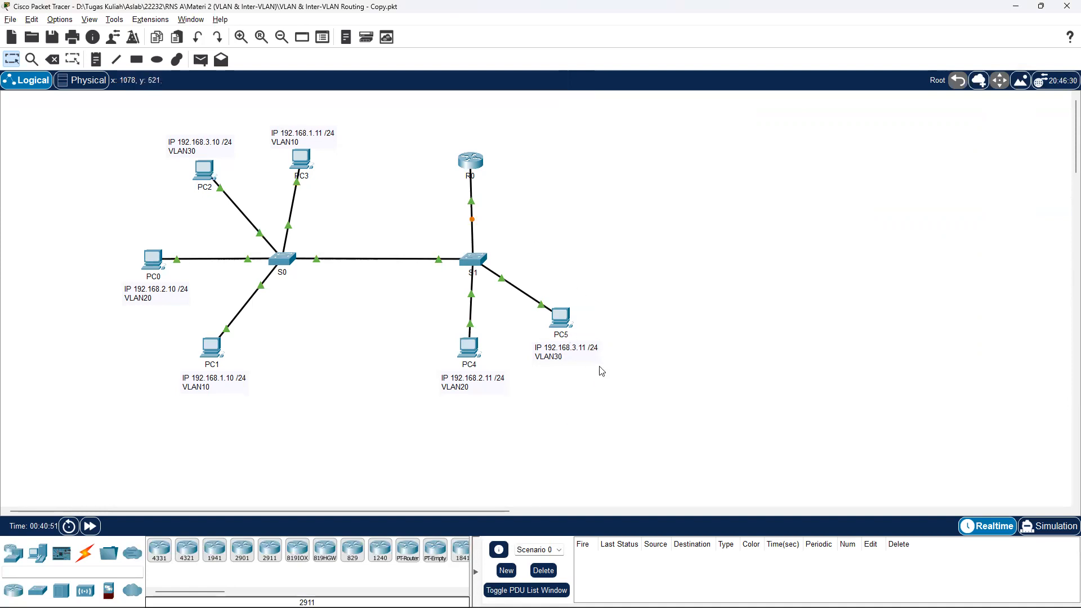
Reopen PC5's Command Prompt beside the topology and ping PC4 in VLAN 20 at 192.168.2.11 twice.
left_click(561, 319)
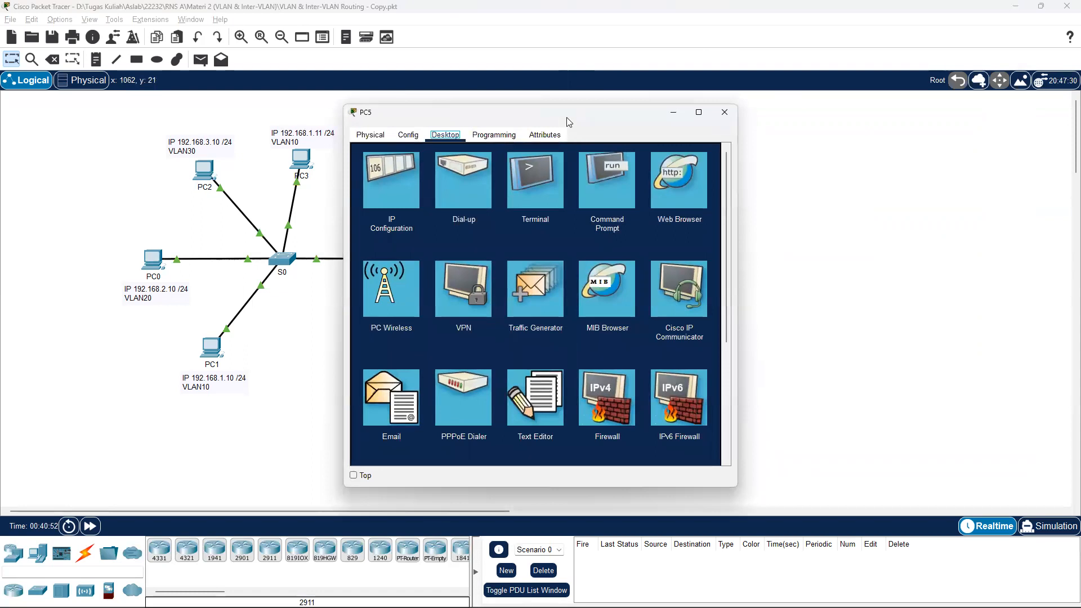
left_click_drag(574, 112, 839, 79)
left_click(869, 171)
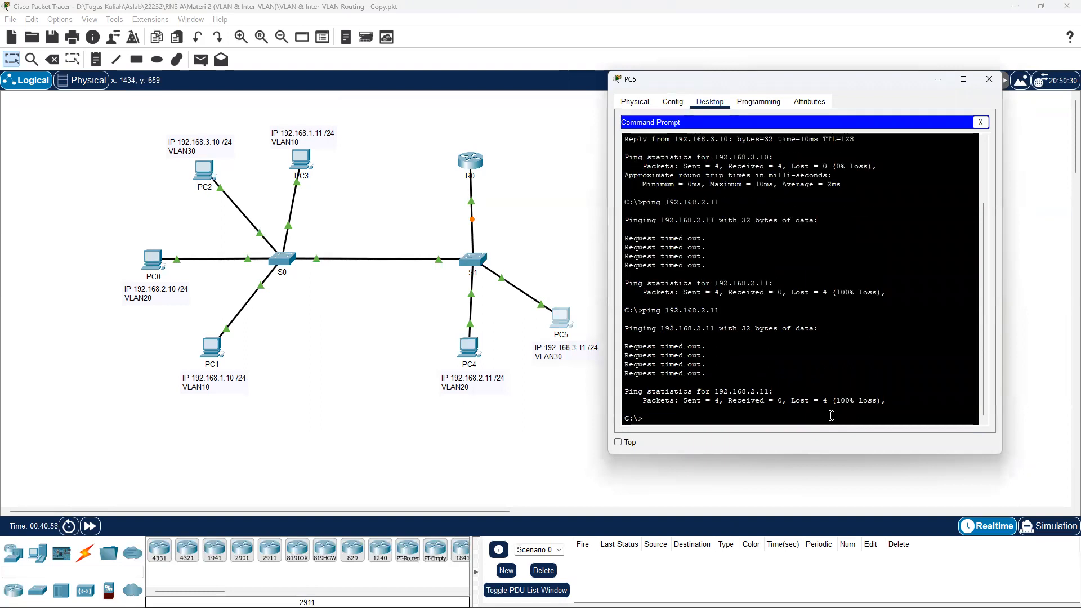
type("ping 192.168.2.")
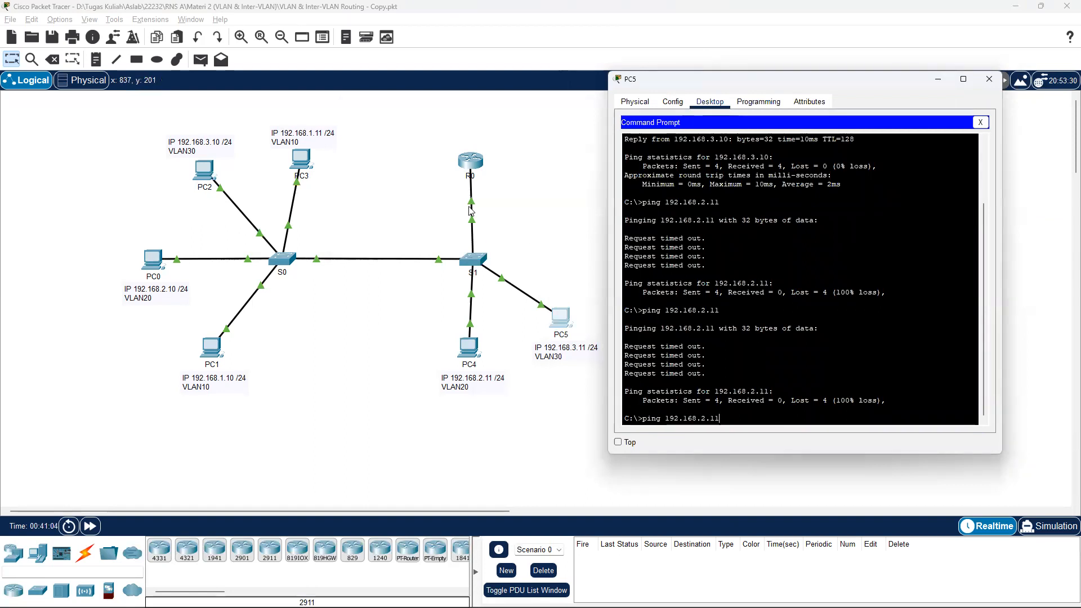
type("11")
key("Return")
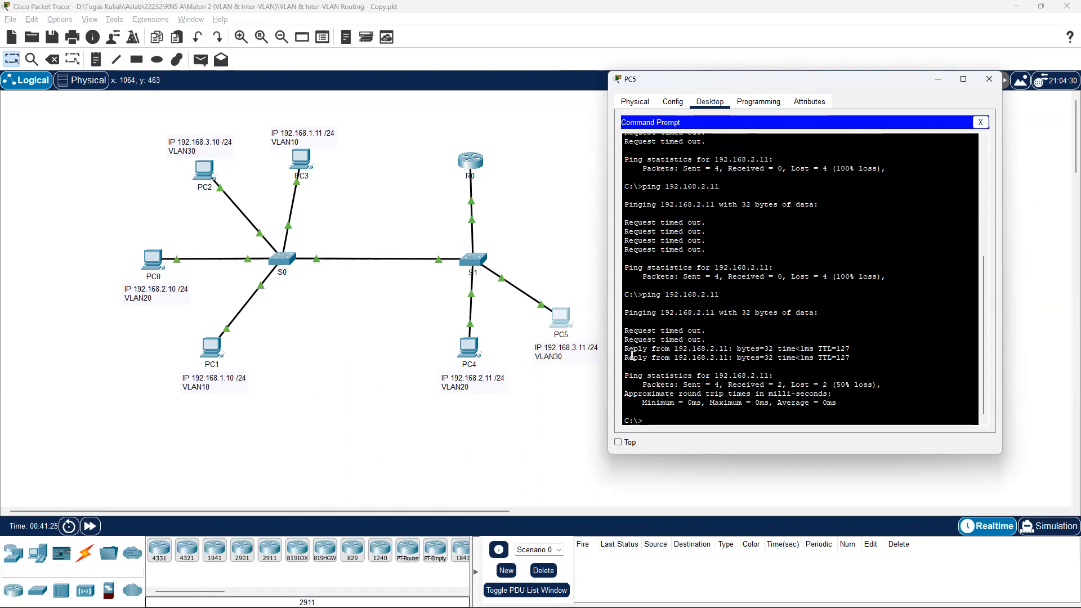
key("Up")
key("Return")
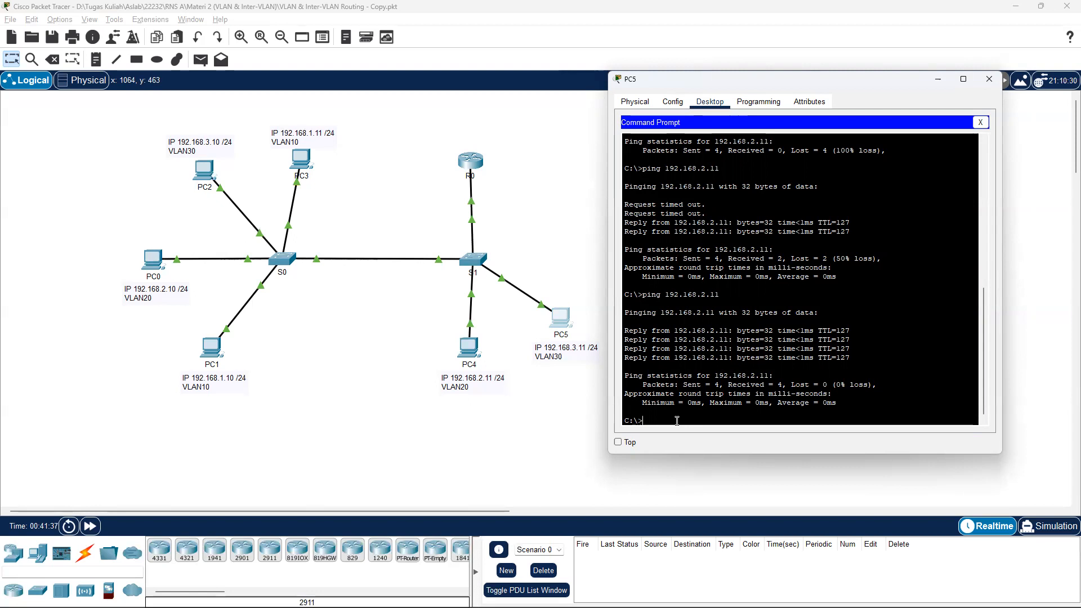
Ping PC2 in VLAN 30 at 192.168.3.10 from PC5 and close PC5's window.
type("ping 192.168.3.10")
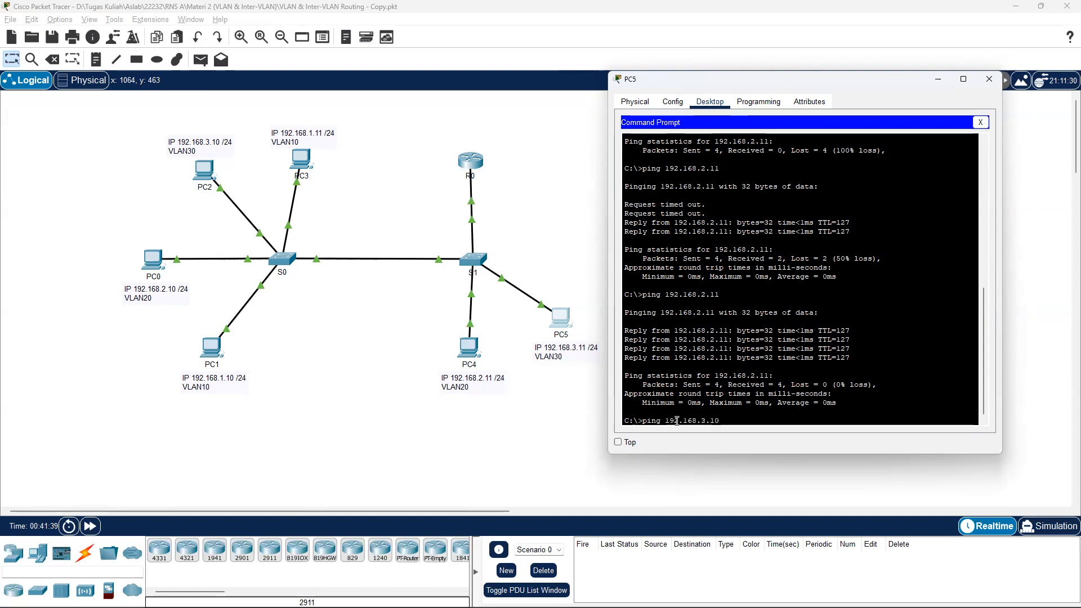
key("Return")
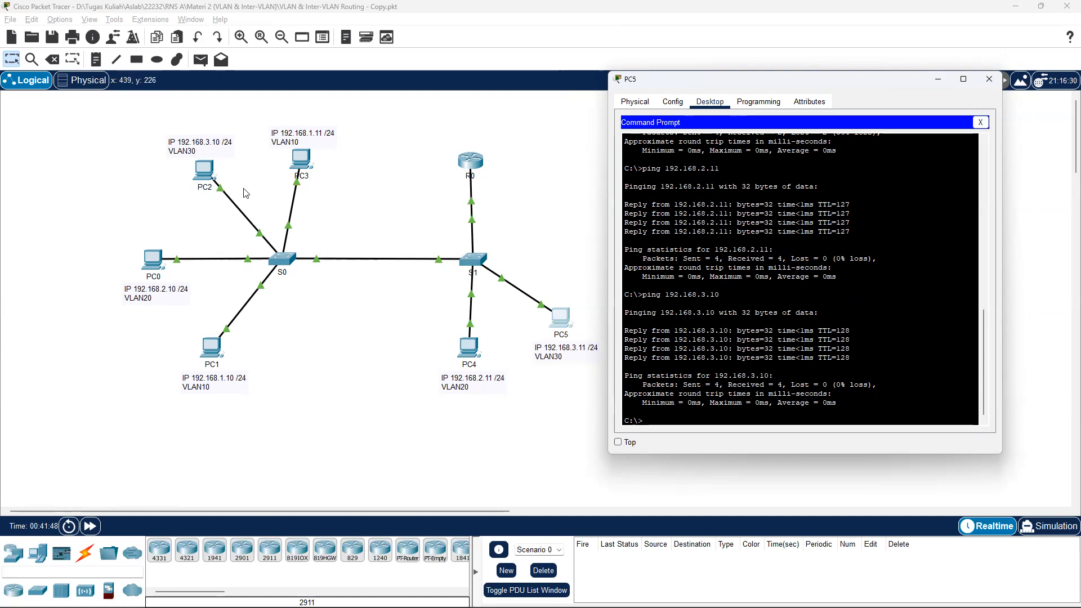
left_click(991, 84)
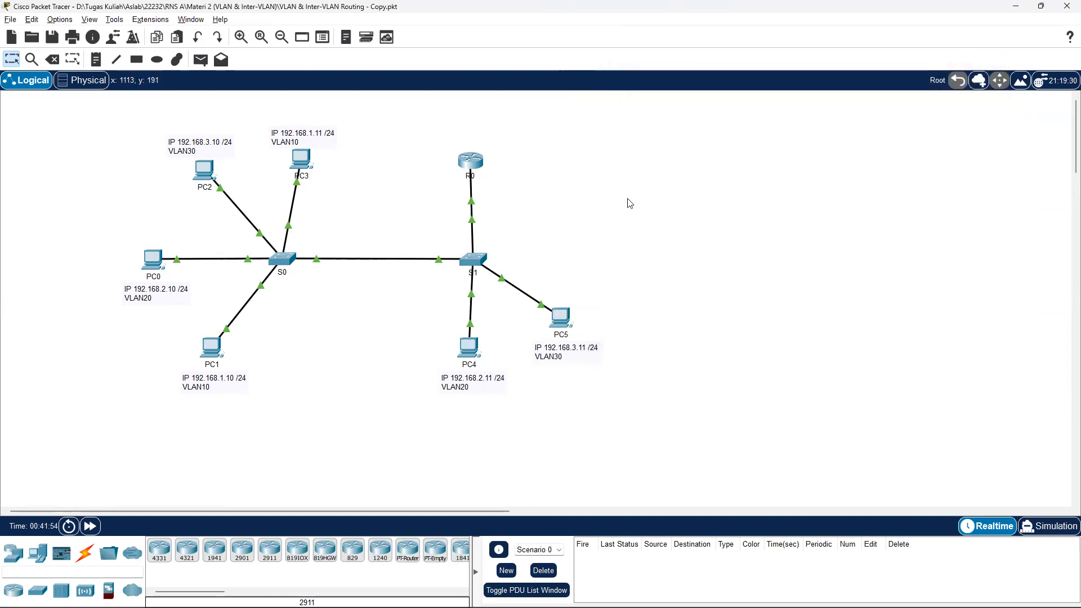